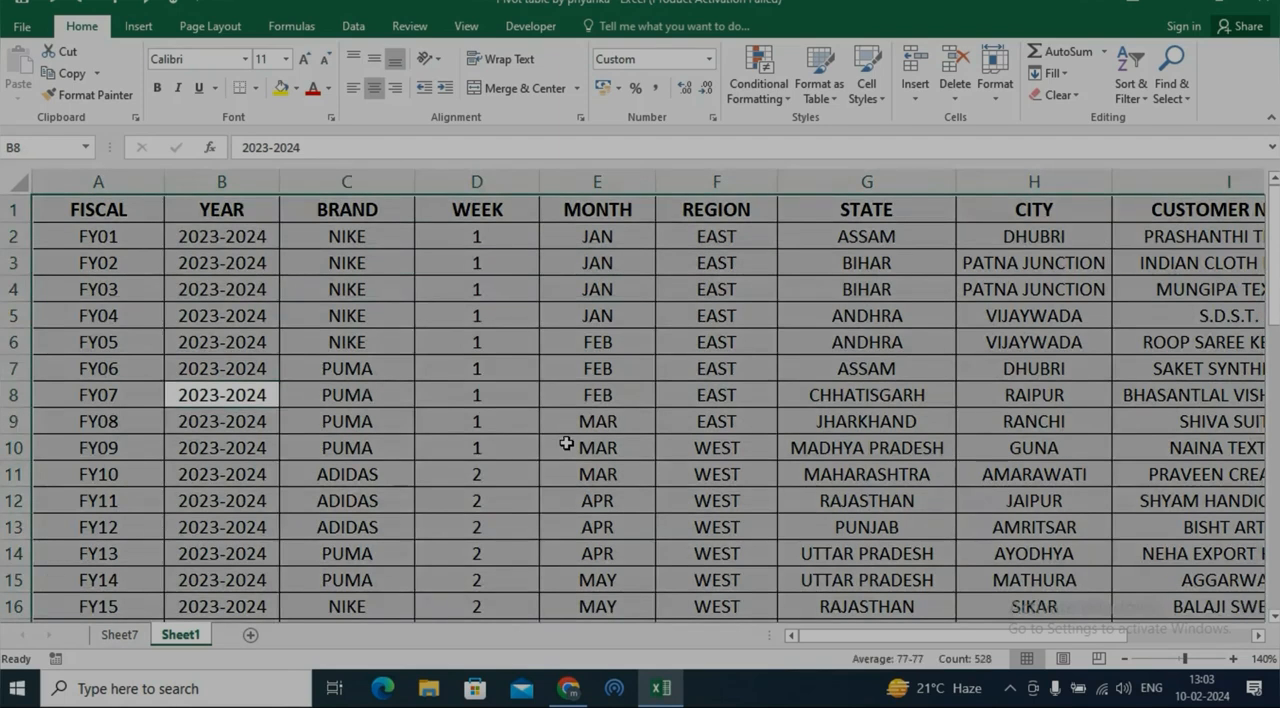
# Create a PivotTable from Sheet1 range A1:K48, placed on the existing worksheet Sheet7 at cell A13
pyautogui.hotkey('alt', 'n')
pyautogui.press('v')
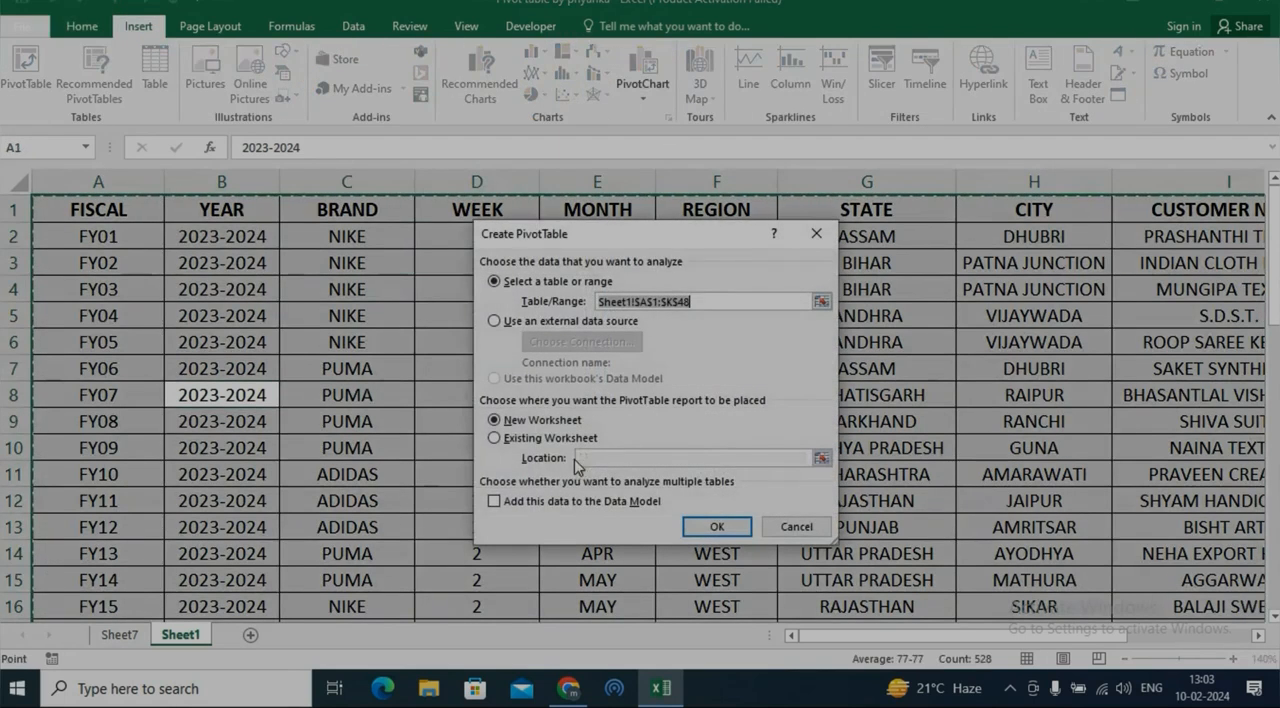
pyautogui.click(533, 440)
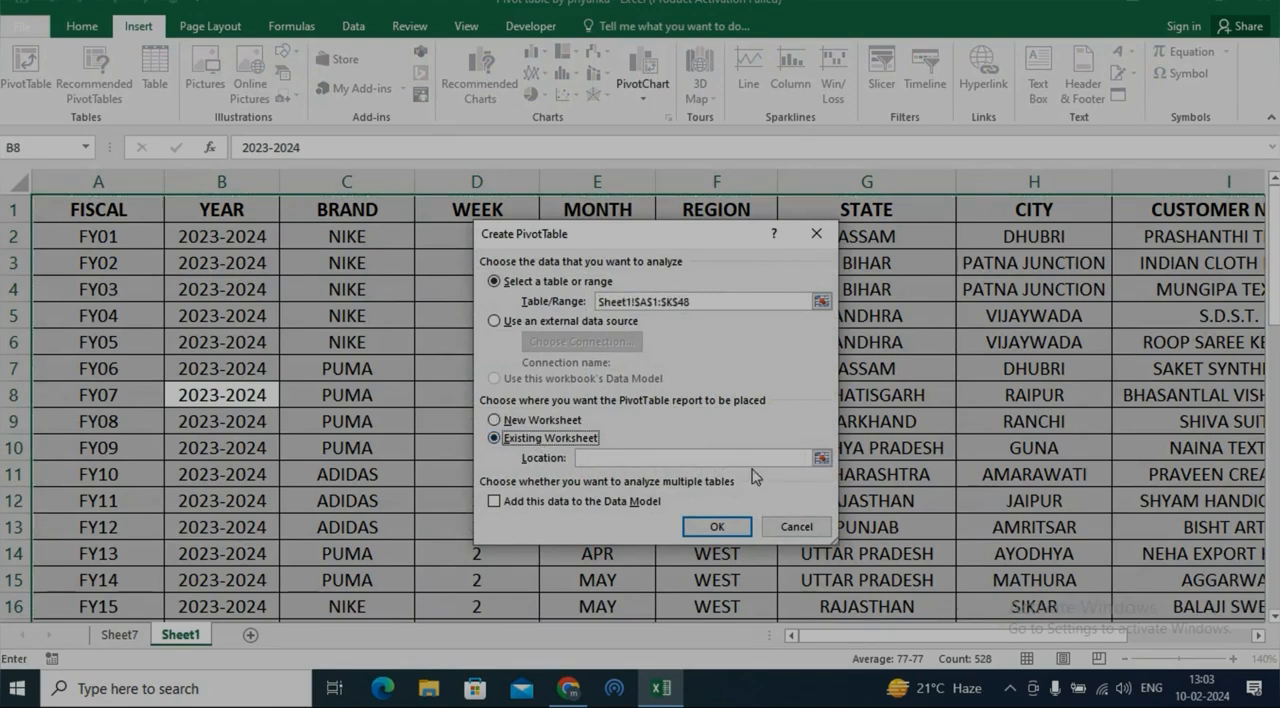
pyautogui.click(822, 459)
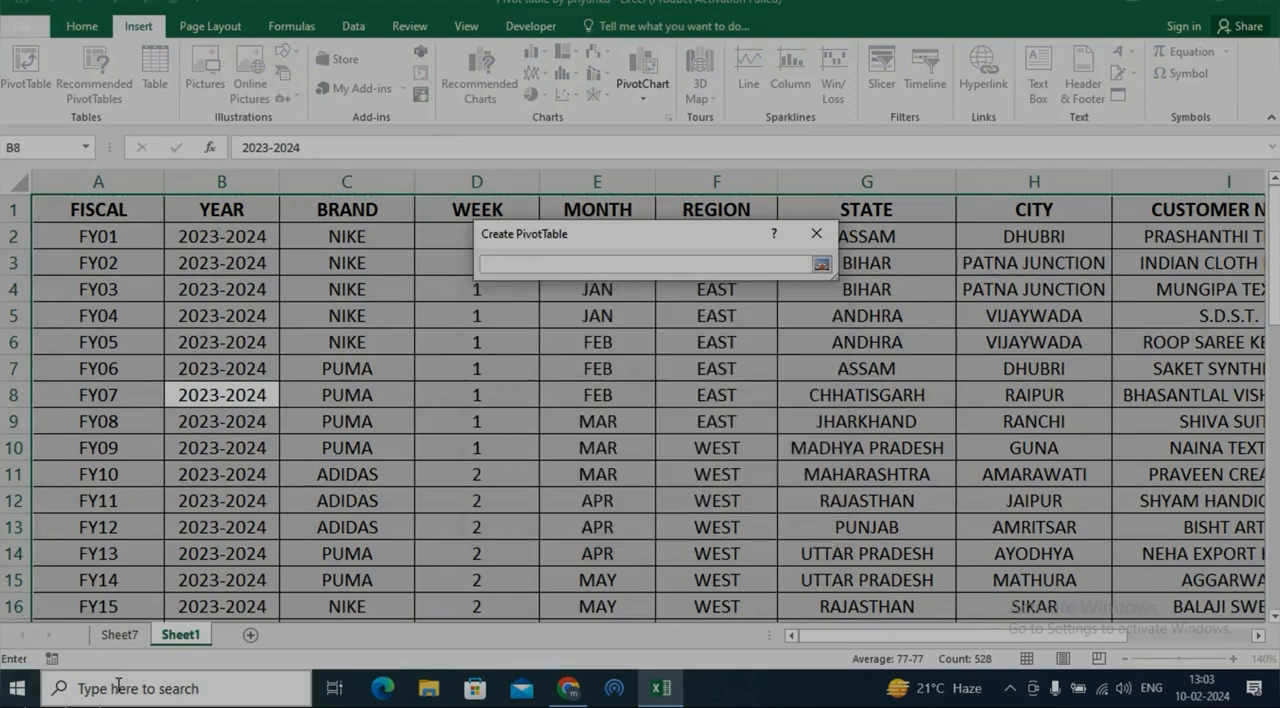
pyautogui.click(120, 634)
pyautogui.click(79, 535)
pyautogui.click(822, 265)
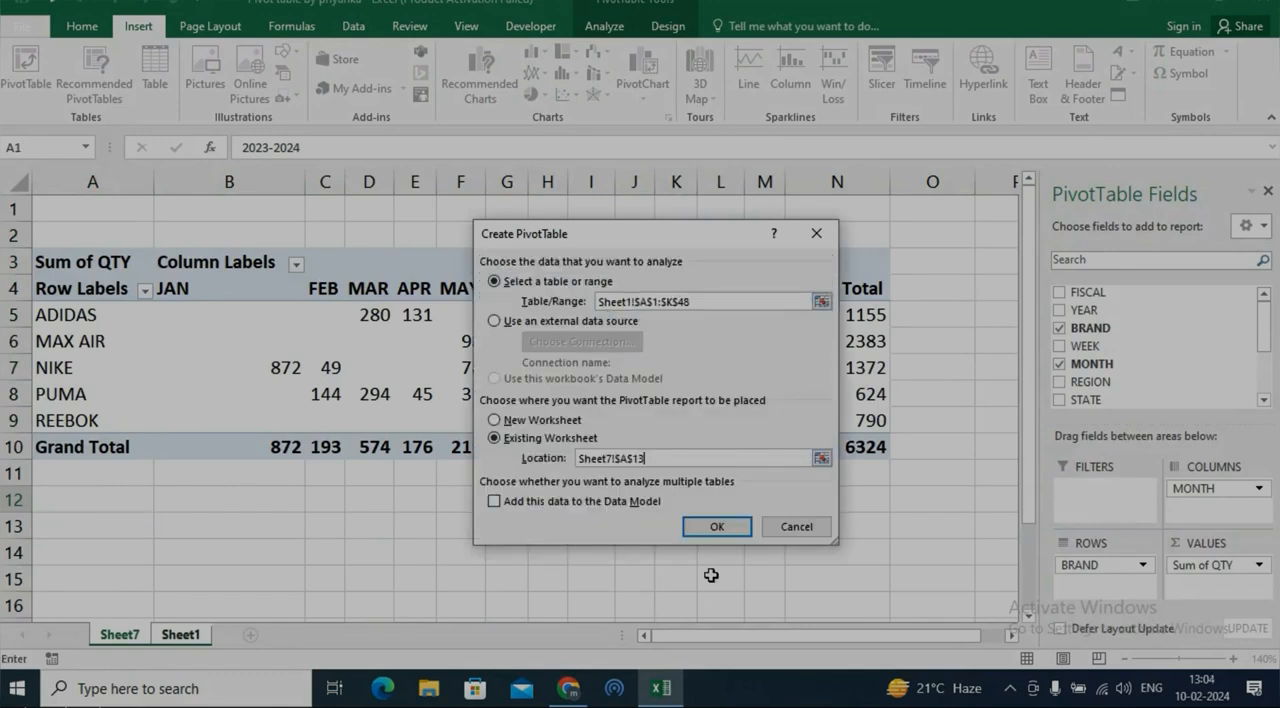
pyautogui.click(718, 527)
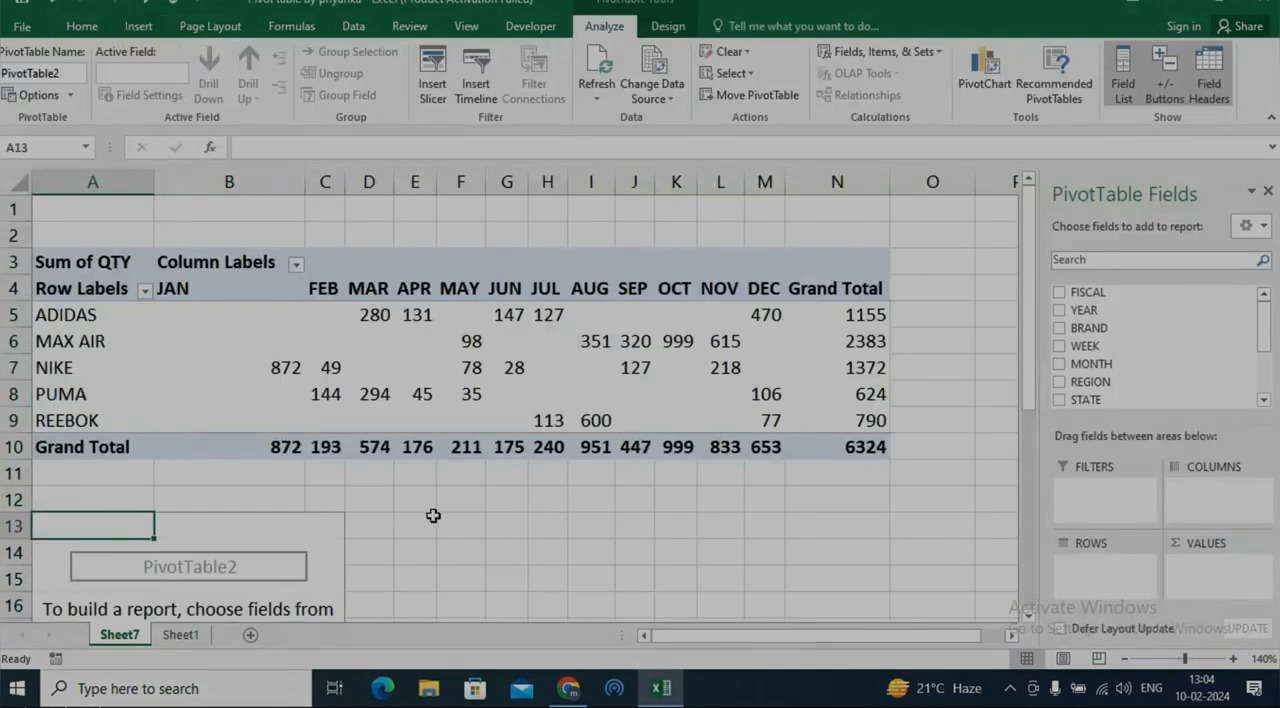
pyautogui.scroll(-4, 433, 515)
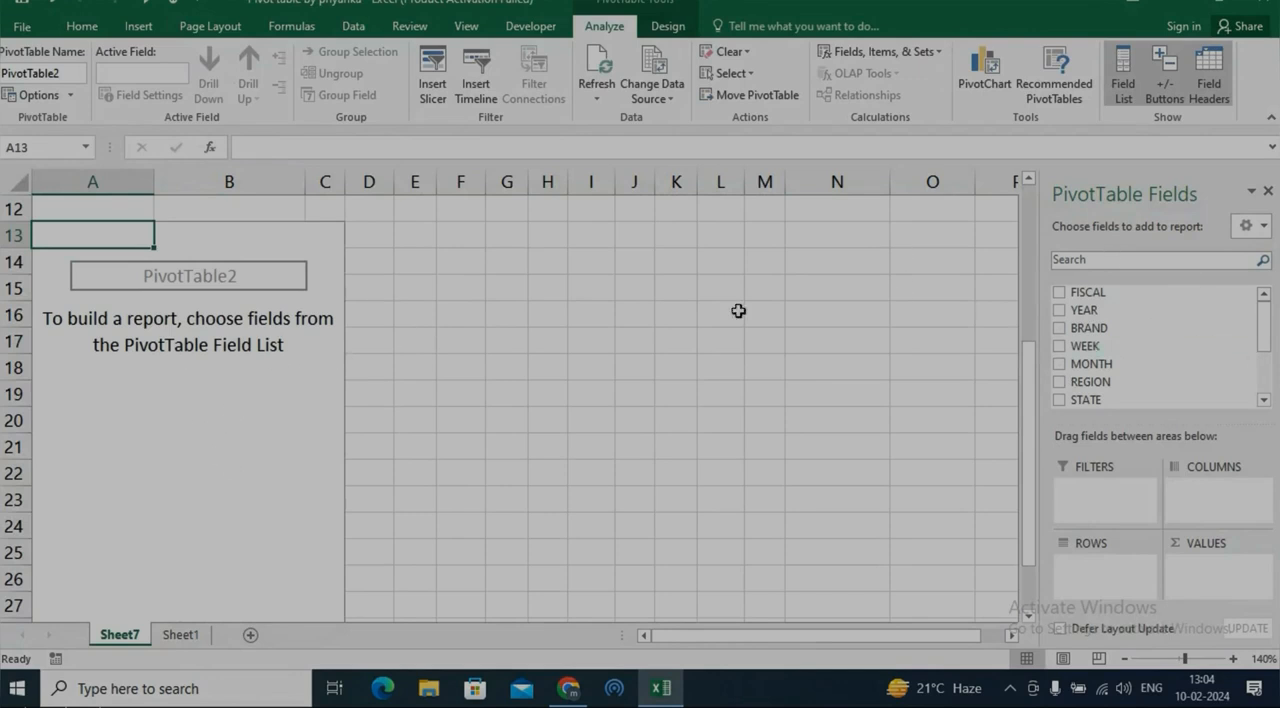
pyautogui.click(70, 95)
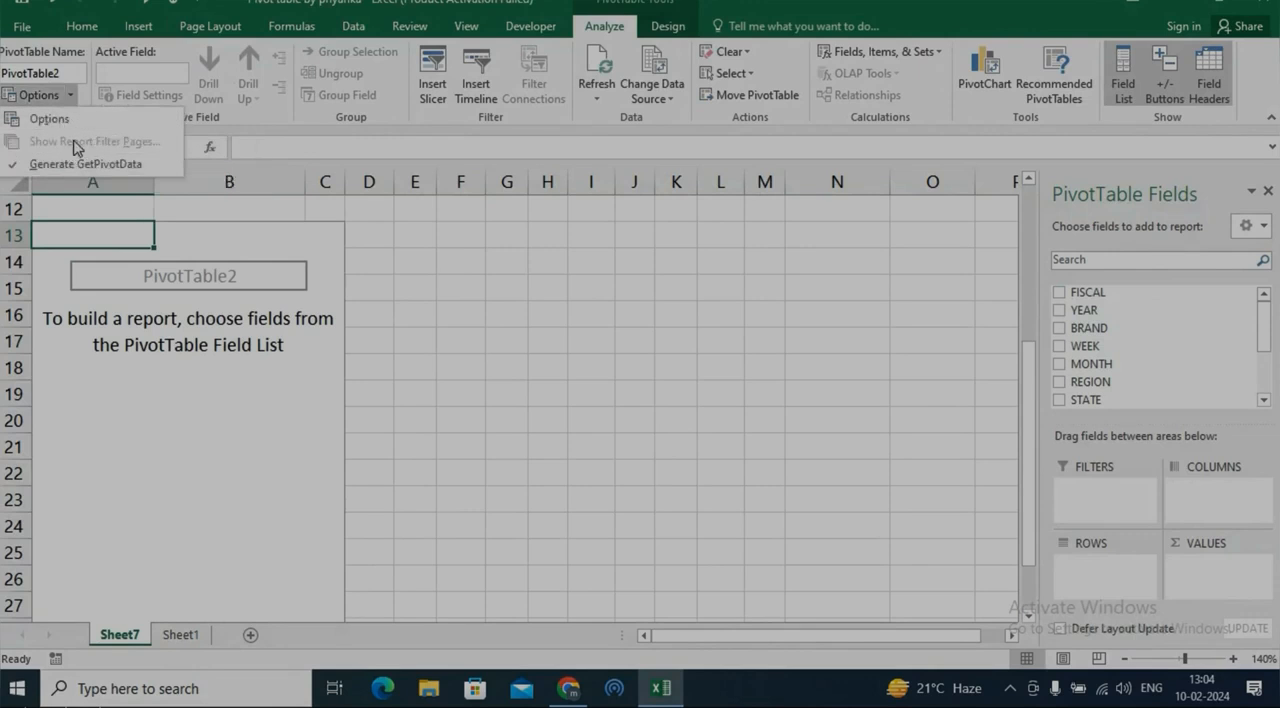
pyautogui.click(49, 119)
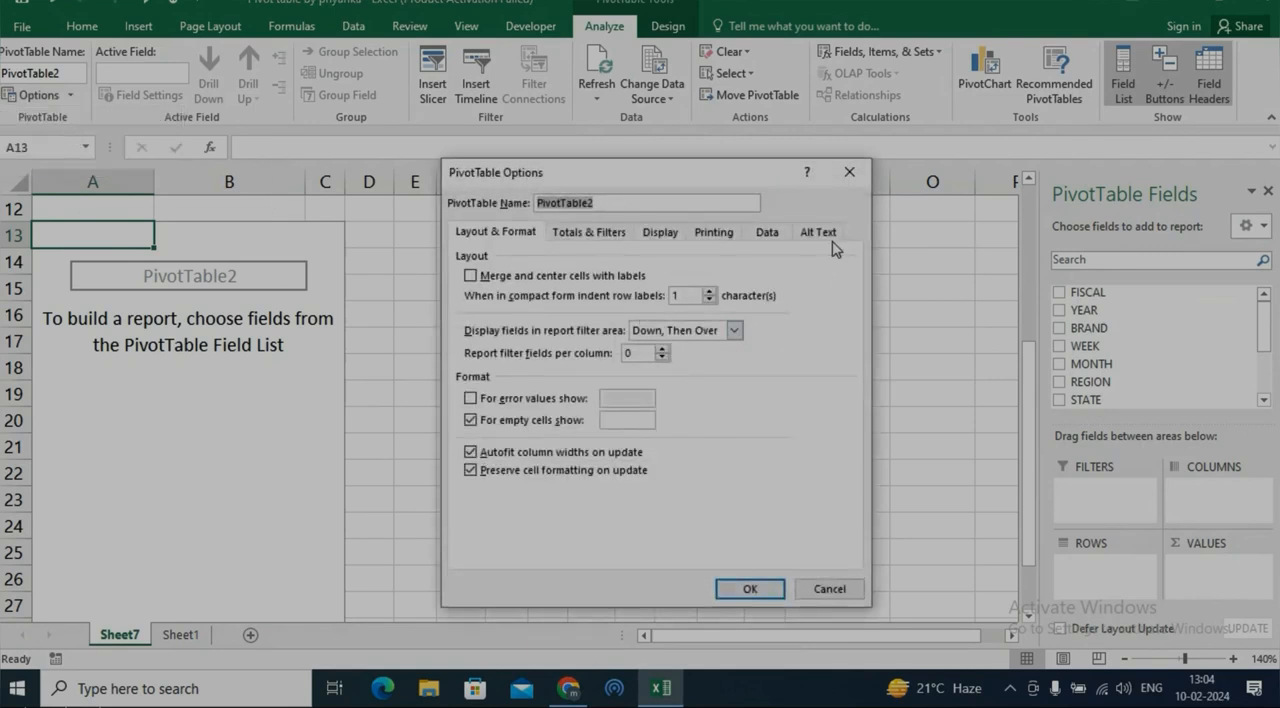
pyautogui.click(849, 172)
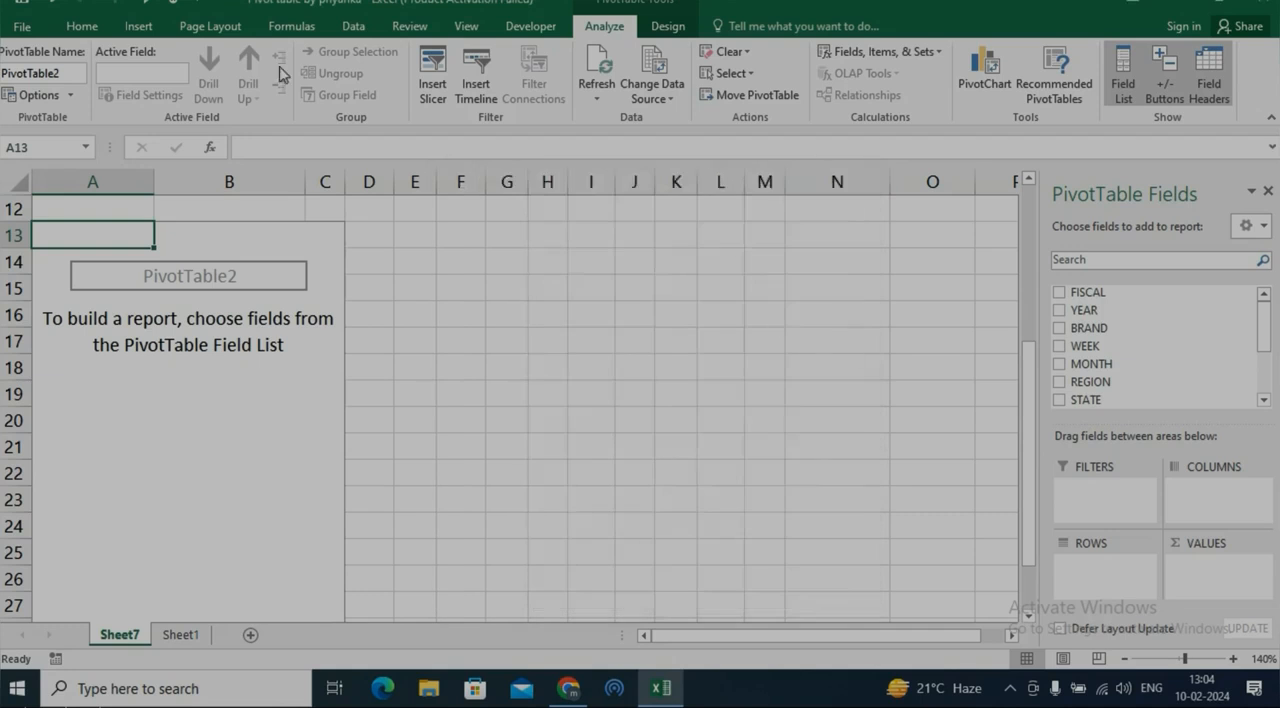
# Enable the Classic PivotTable layout, which allows dragging fields in the grid, for the new PivotTable at A13
pyautogui.rightClick(156, 385)
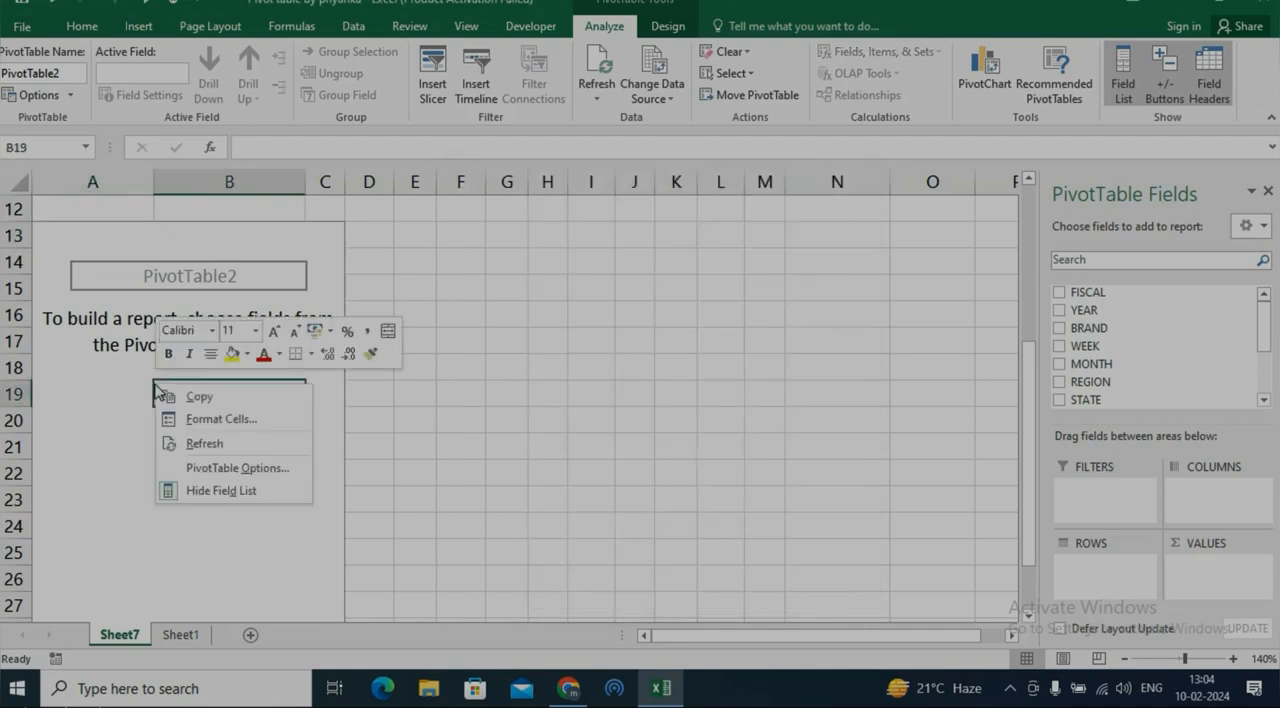
pyautogui.click(229, 468)
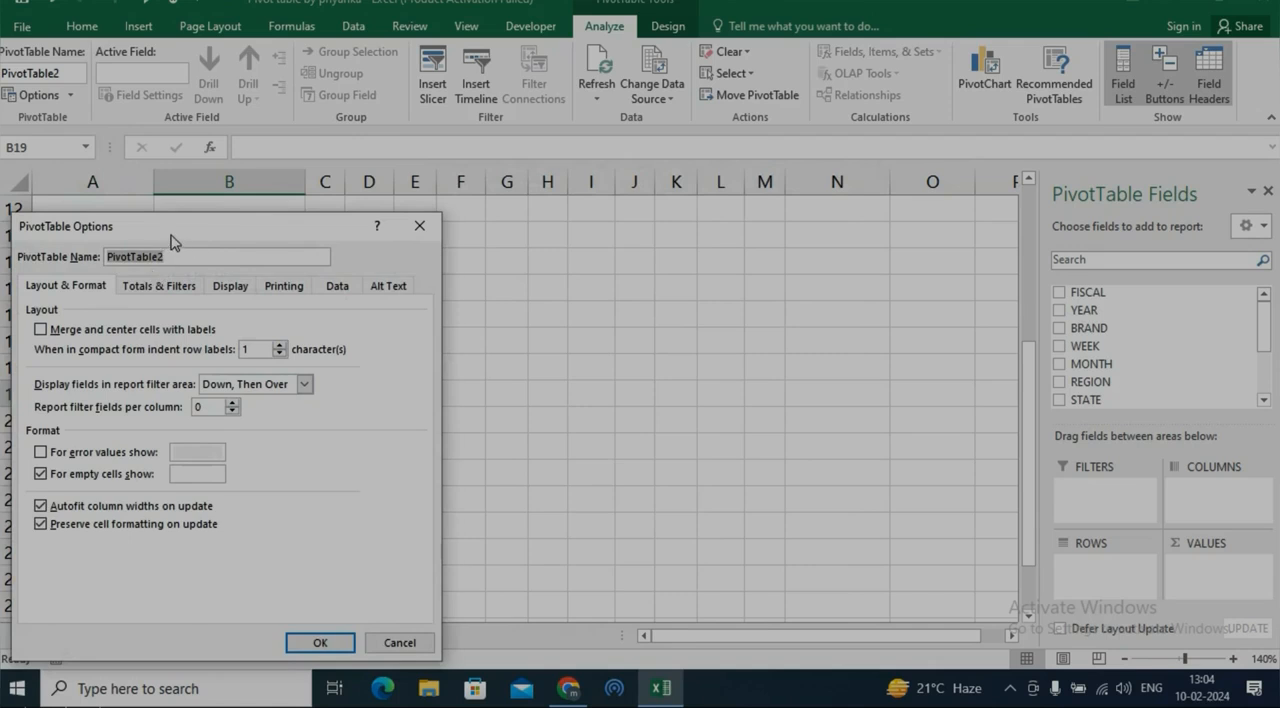
pyautogui.moveTo(172, 242); pyautogui.dragTo(505, 207)
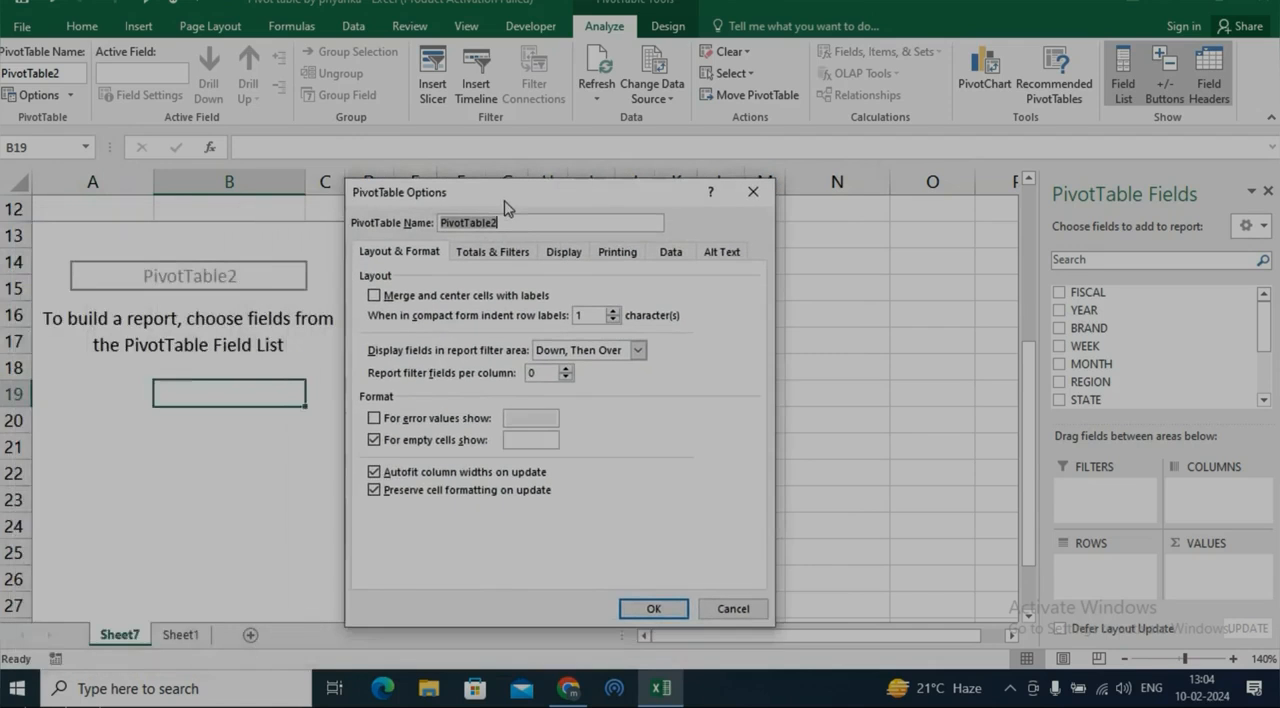
pyautogui.click(564, 252)
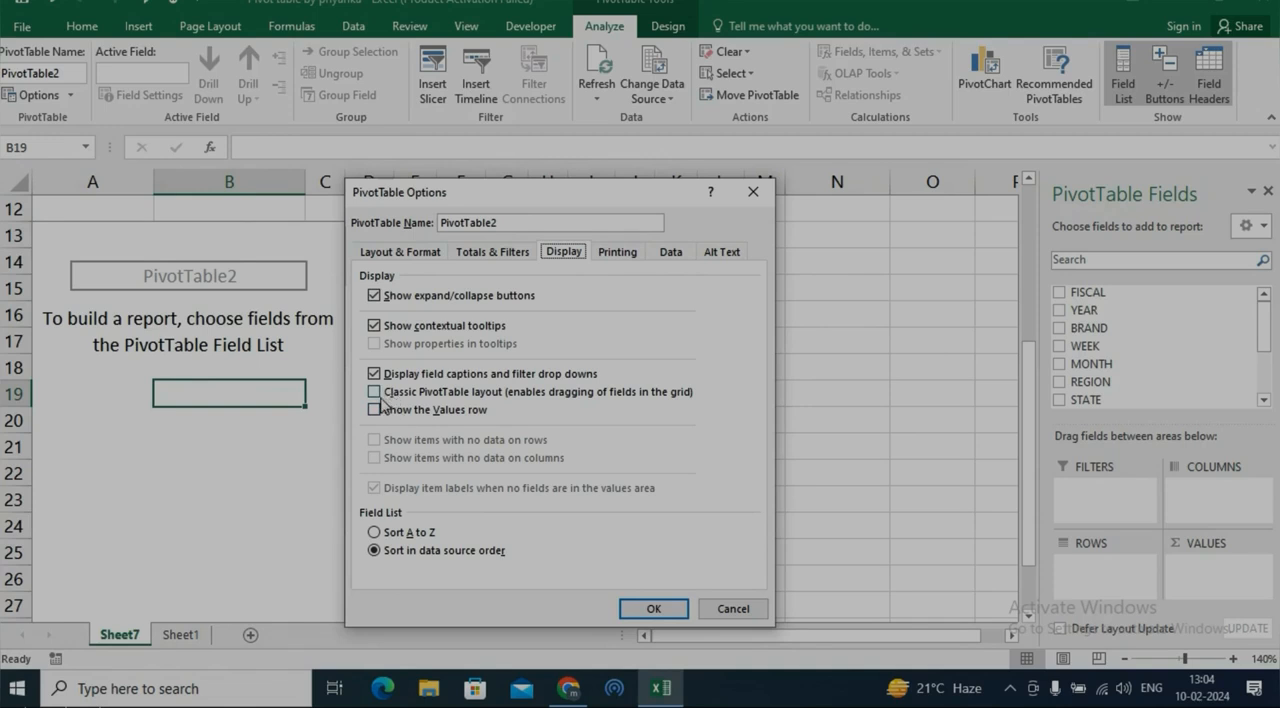
pyautogui.click(451, 394)
pyautogui.click(636, 607)
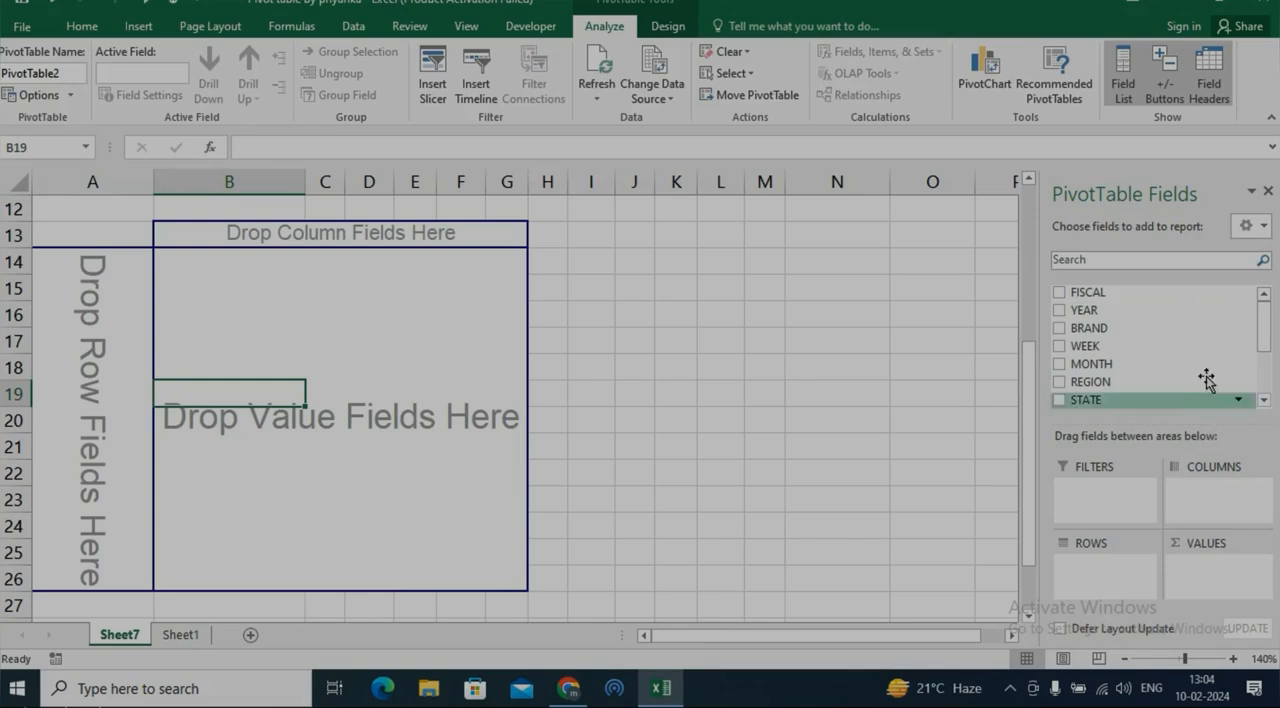
# Lay out the classic PivotTable with BRAND as columns, REGION as rows and QTY as the summed values
pyautogui.moveTo(1112, 330); pyautogui.dragTo(366, 230)
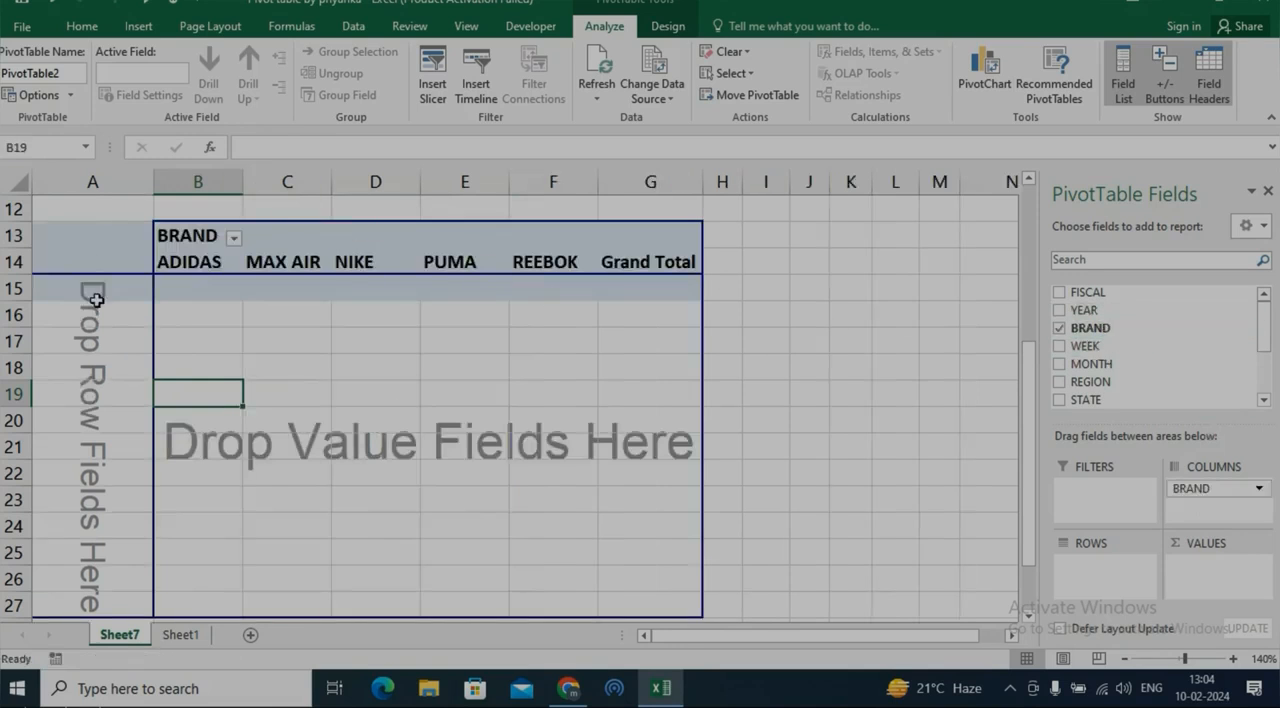
pyautogui.moveTo(1128, 382); pyautogui.dragTo(85, 410)
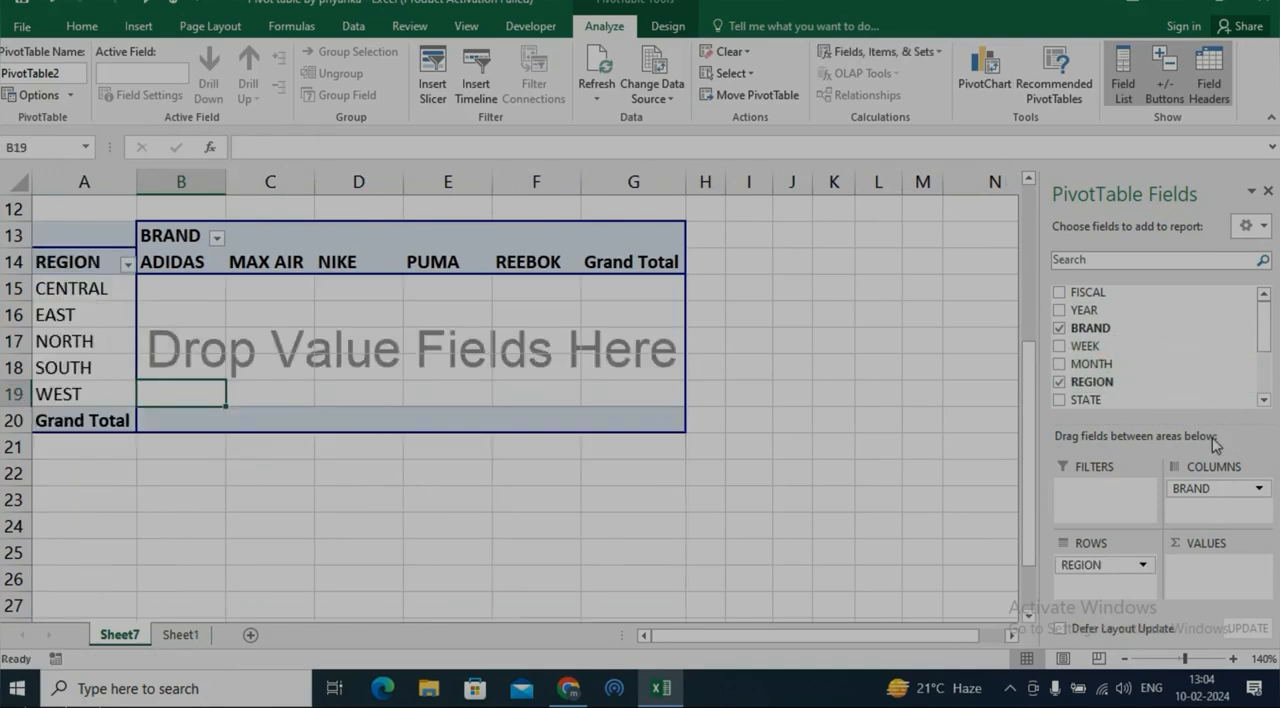
pyautogui.moveTo(1265, 330); pyautogui.dragTo(1265, 374)
pyautogui.moveTo(1097, 360); pyautogui.dragTo(527, 323)
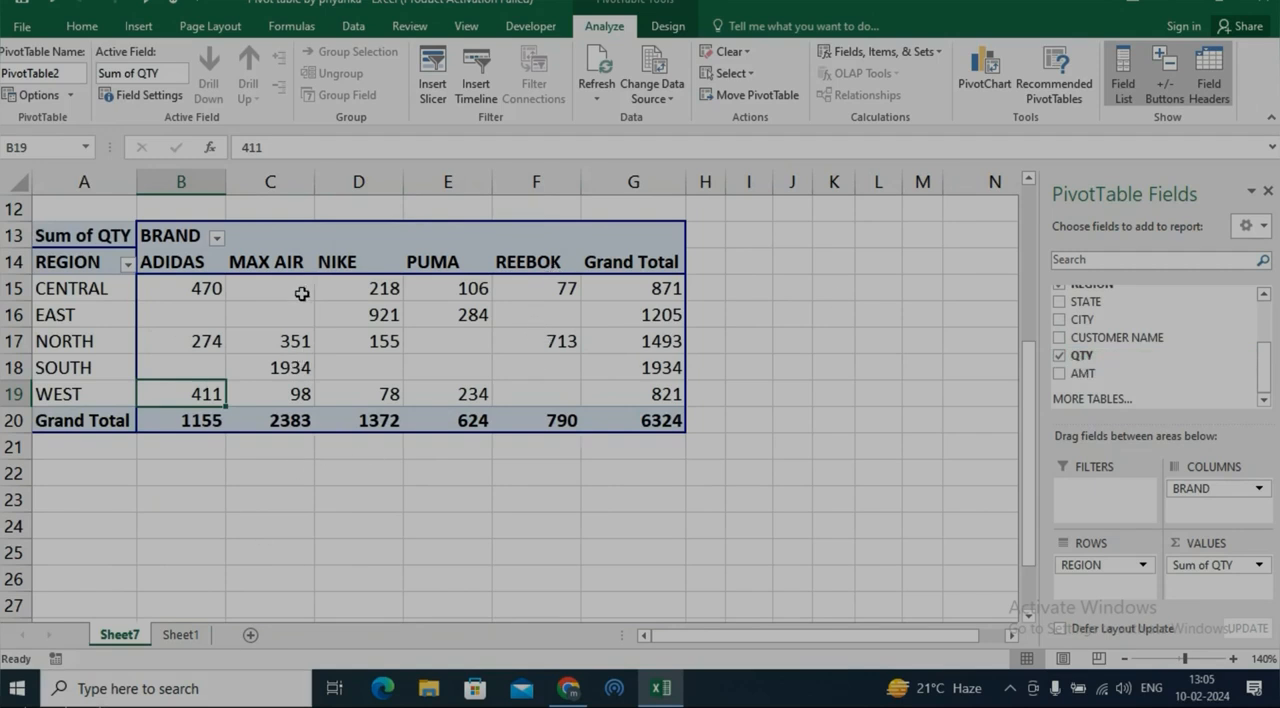
# Create another PivotTable from the full Sheet1 data range A1:K48, placed on existing Sheet7 at cell A23
pyautogui.moveTo(267, 310)
pyautogui.moveTo(439, 384)
pyautogui.click(195, 643)
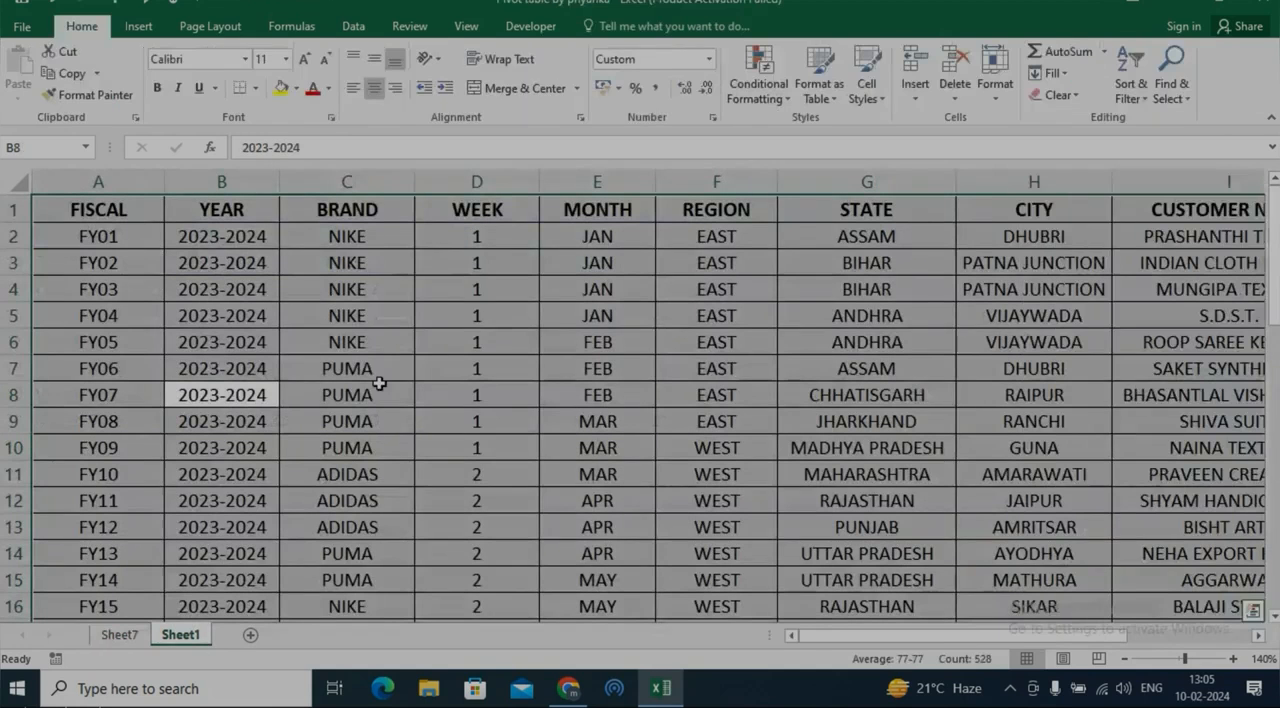
pyautogui.click(455, 313)
pyautogui.hotkey('ctrl', 'a')
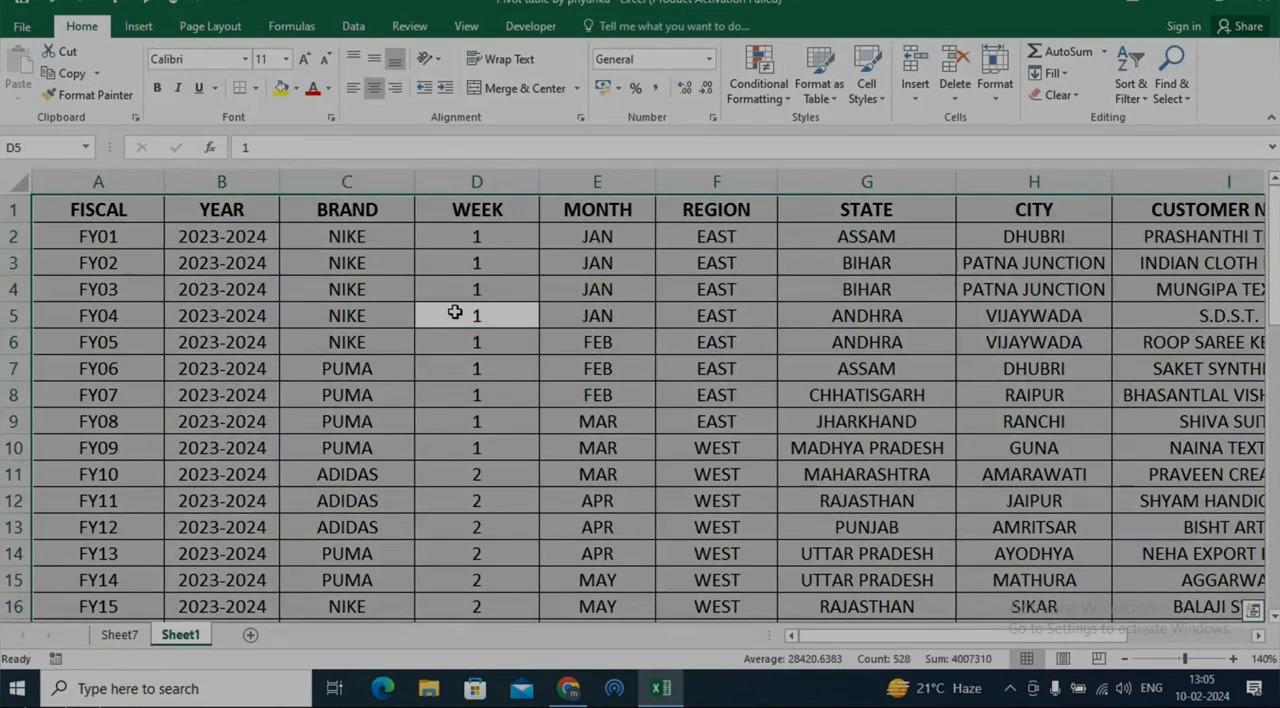
pyautogui.press('alt')
pyautogui.press('n')
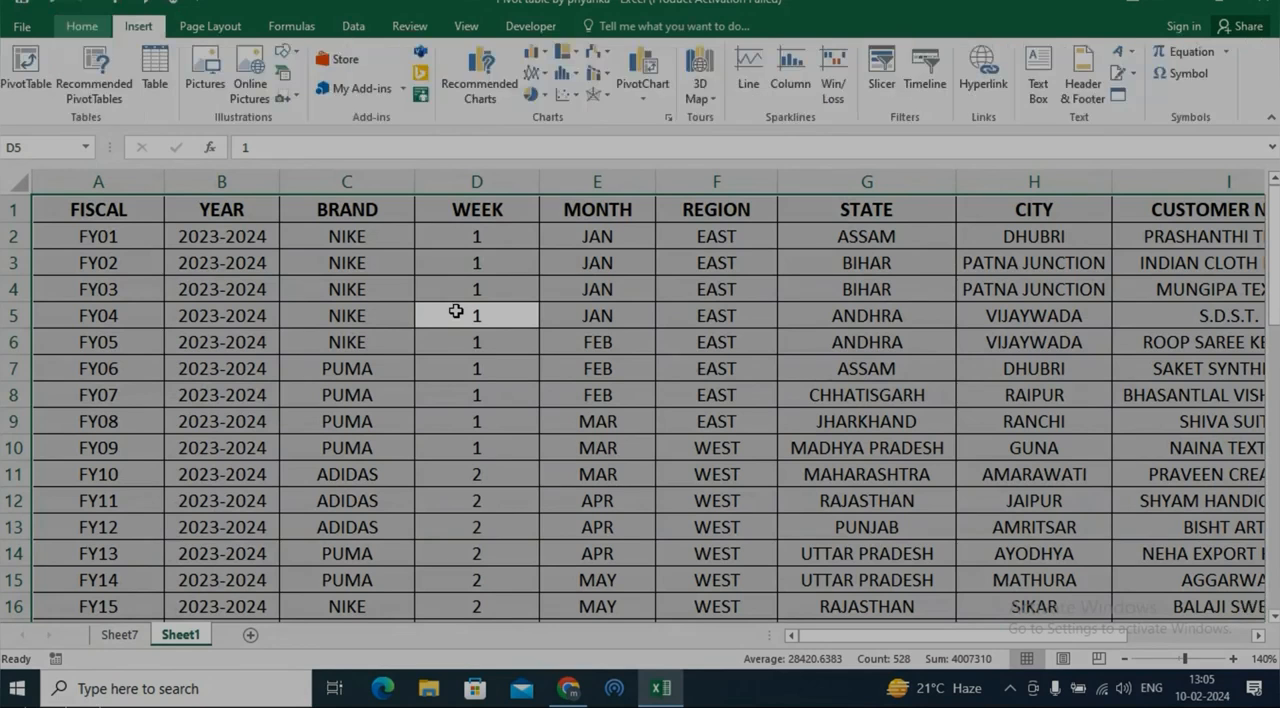
pyautogui.press('v')
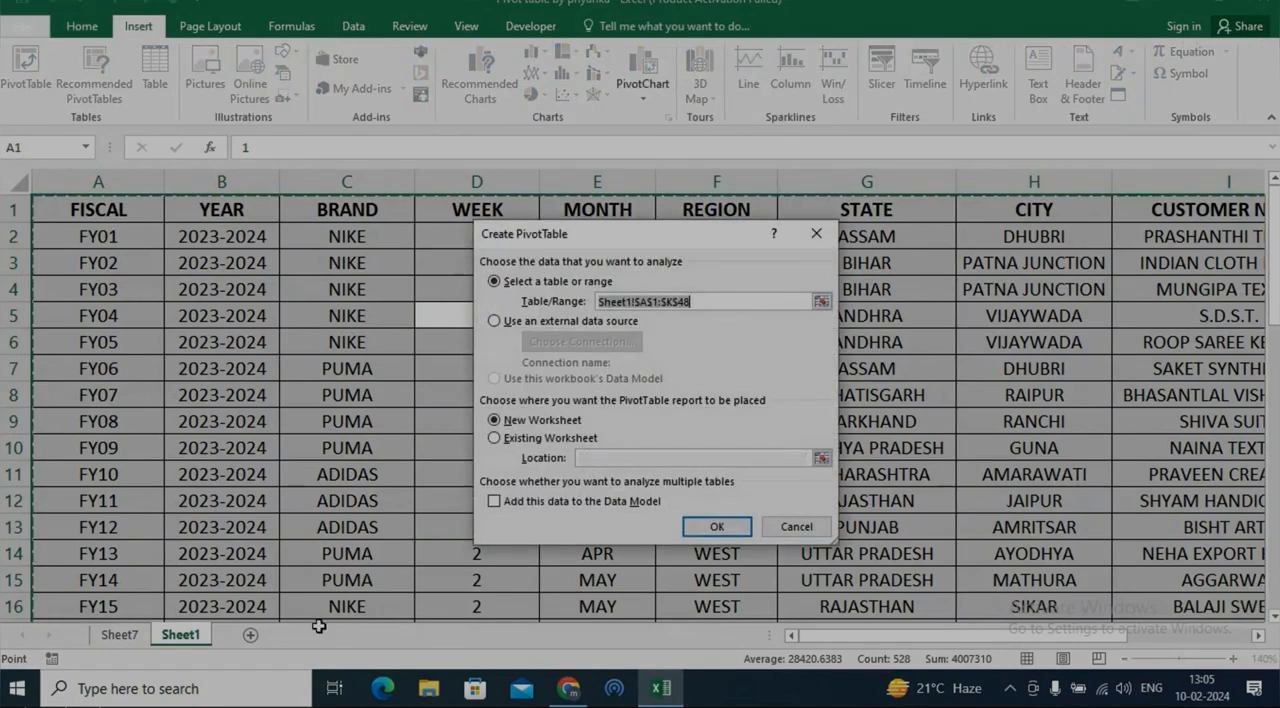
pyautogui.click(561, 439)
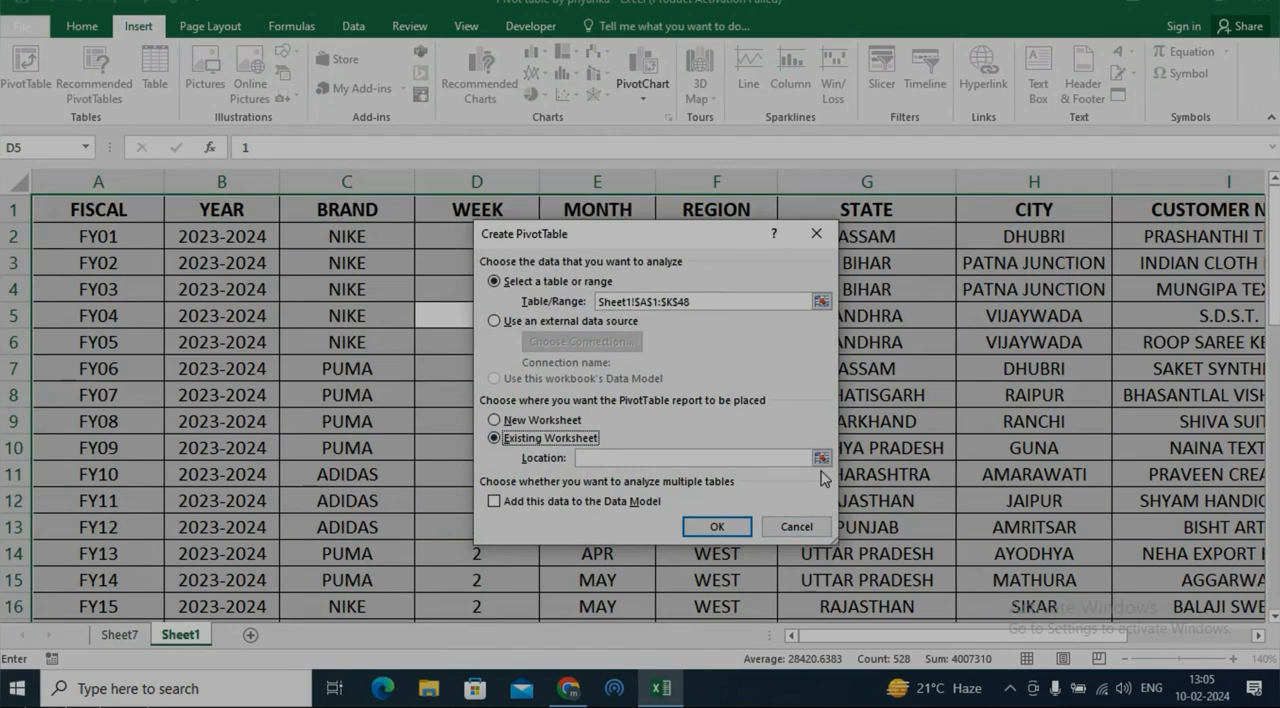
pyautogui.click(822, 458)
pyautogui.click(120, 634)
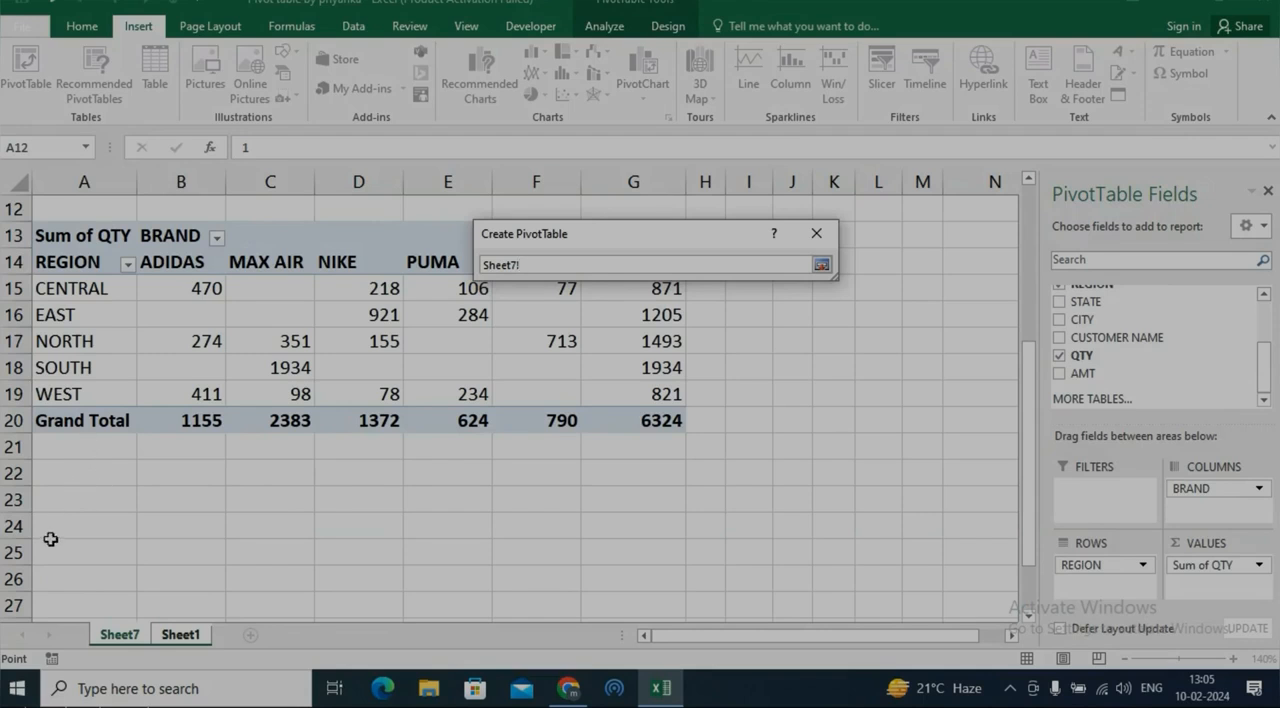
pyautogui.click(821, 264)
pyautogui.click(728, 528)
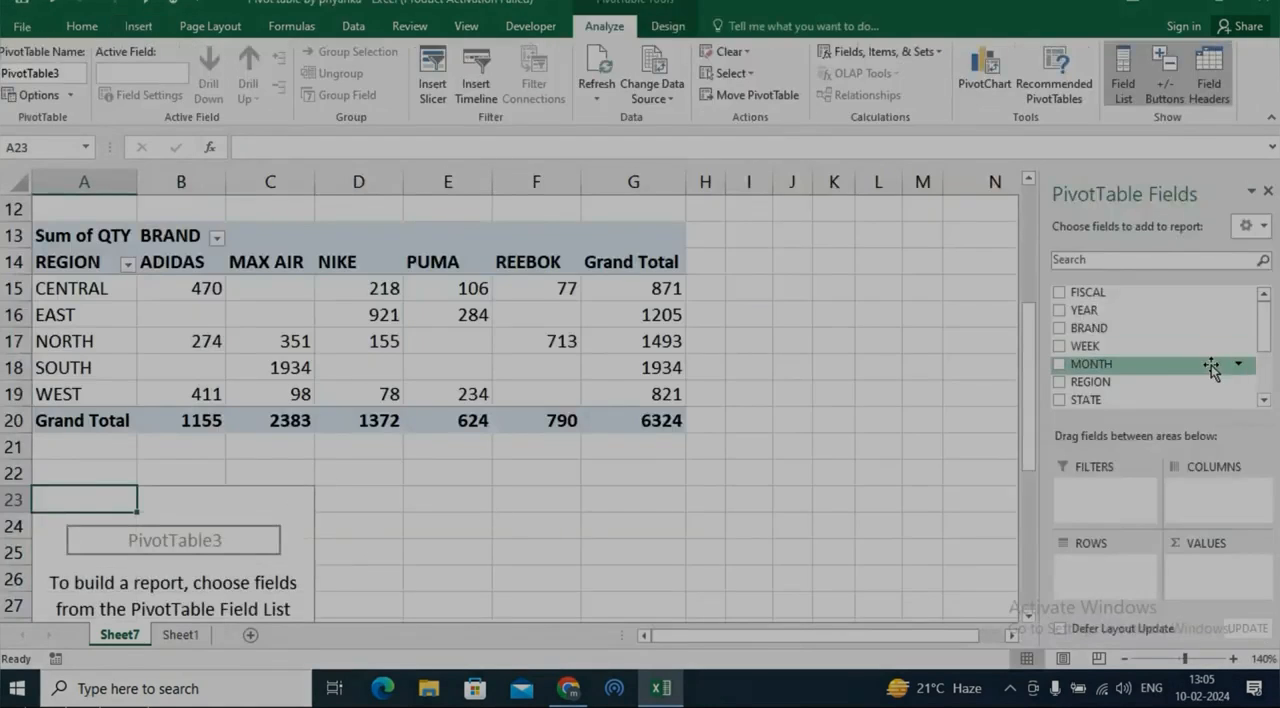
# Fill the PivotTable at A23 with BRAND as columns, REGION as rows and AMT as the summed values
pyautogui.moveTo(1163, 333); pyautogui.dragTo(1225, 485)
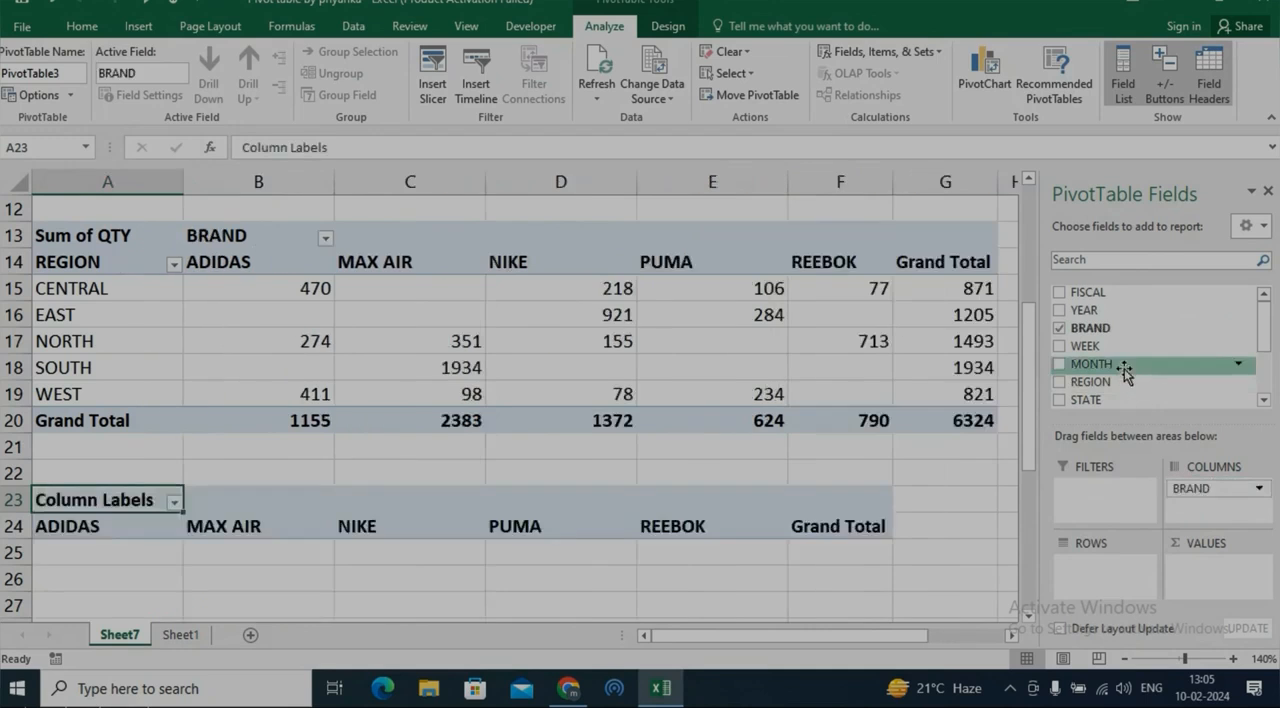
pyautogui.moveTo(1125, 381); pyautogui.dragTo(1075, 570)
pyautogui.moveTo(1260, 324); pyautogui.dragTo(1190, 575)
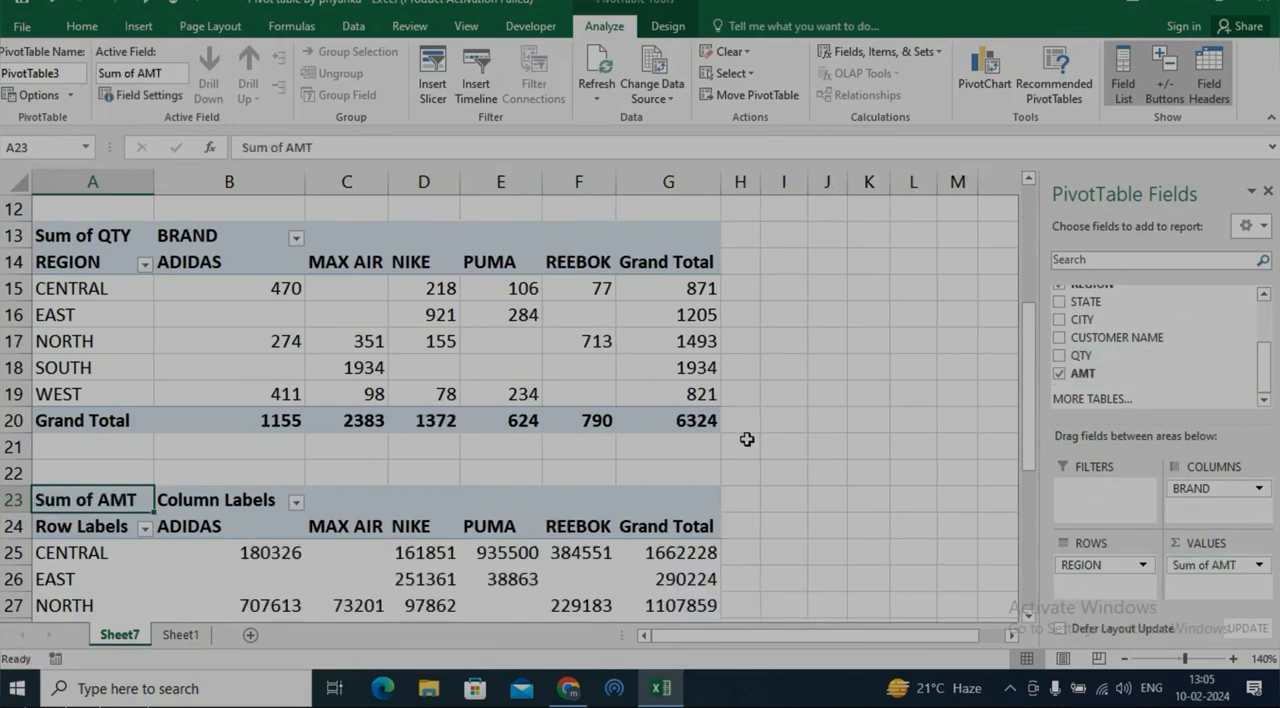
# Turn on merging and centering of cells with labels for the Sum of AMT PivotTable
pyautogui.scroll(-4, 743, 437)
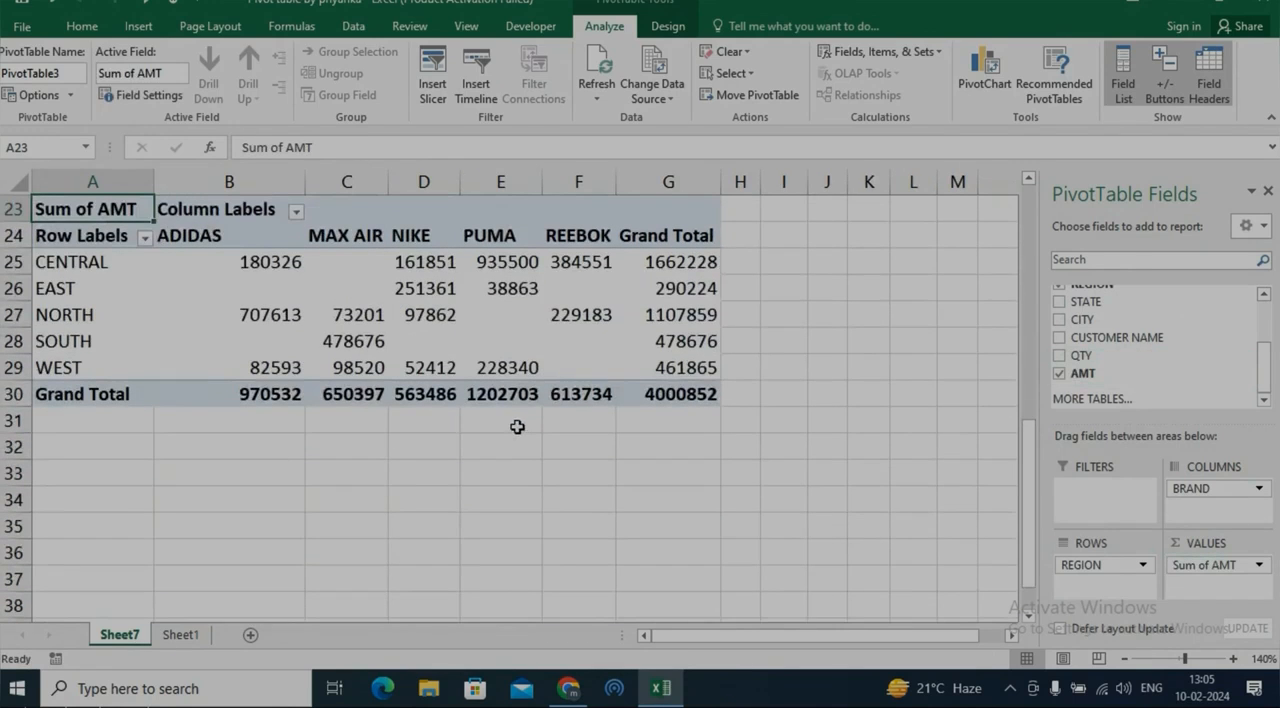
pyautogui.rightClick(256, 298)
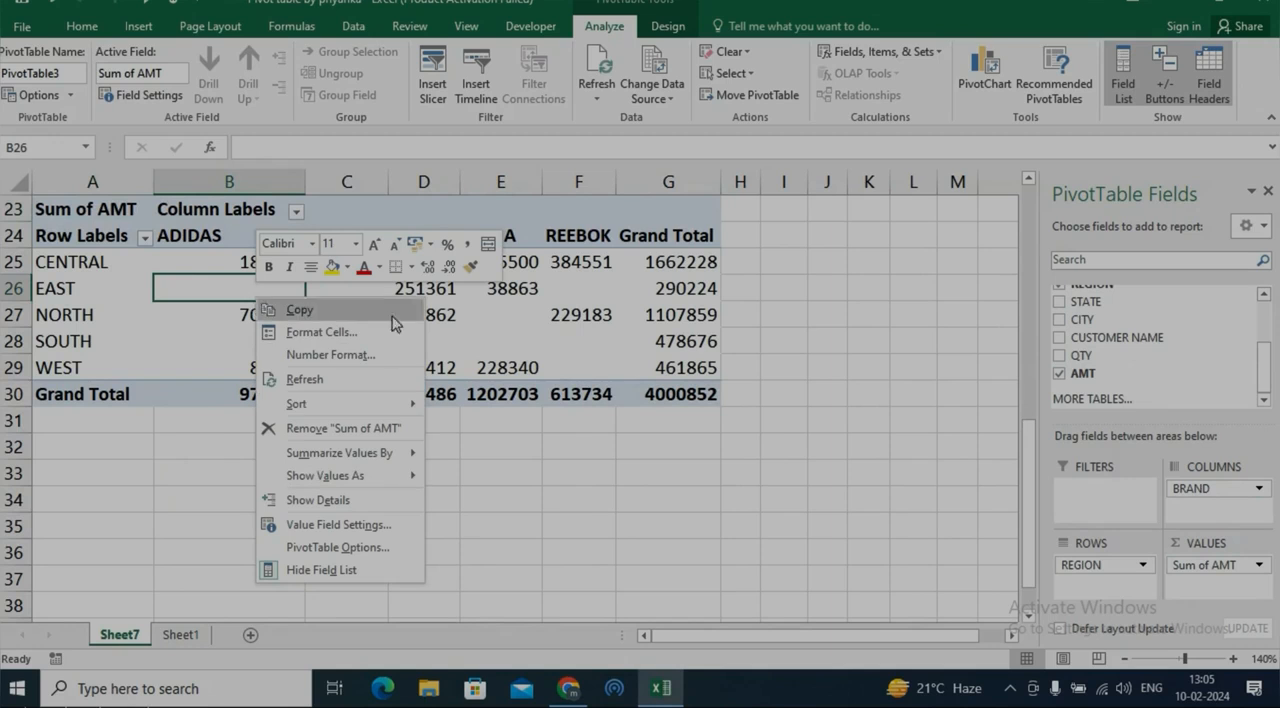
pyautogui.click(360, 548)
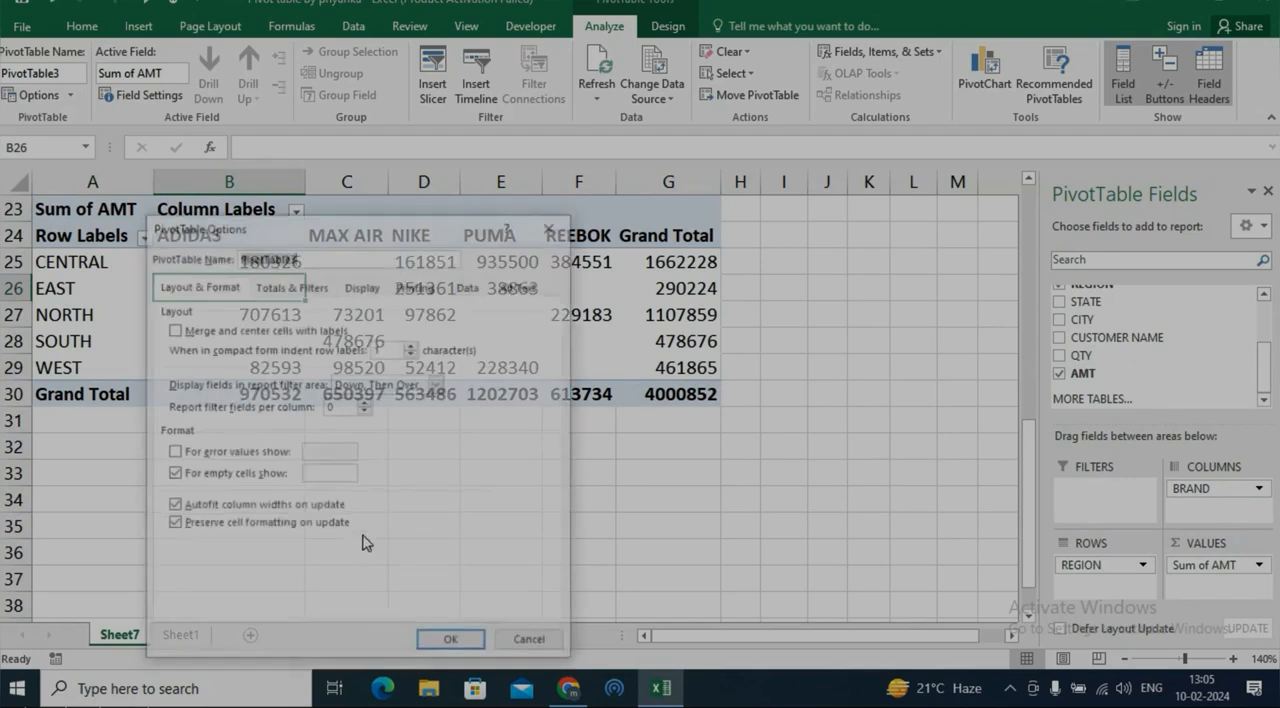
pyautogui.moveTo(345, 228); pyautogui.dragTo(601, 166)
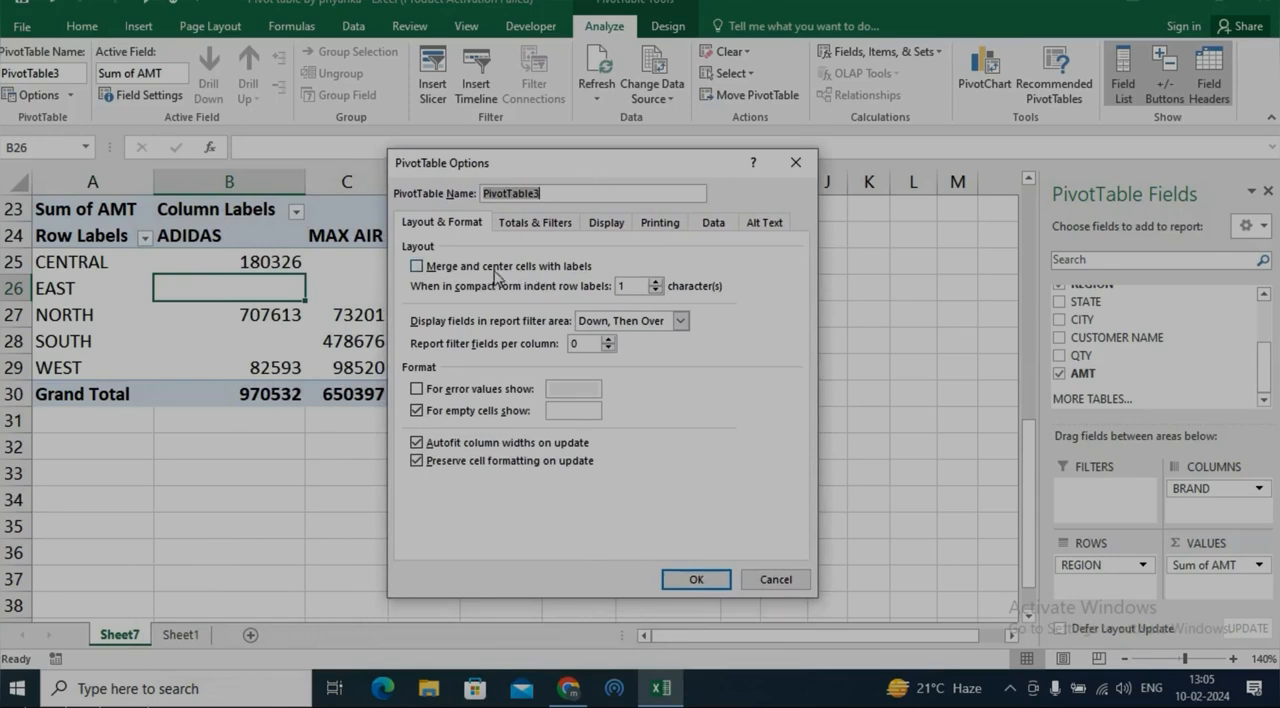
pyautogui.click(420, 270)
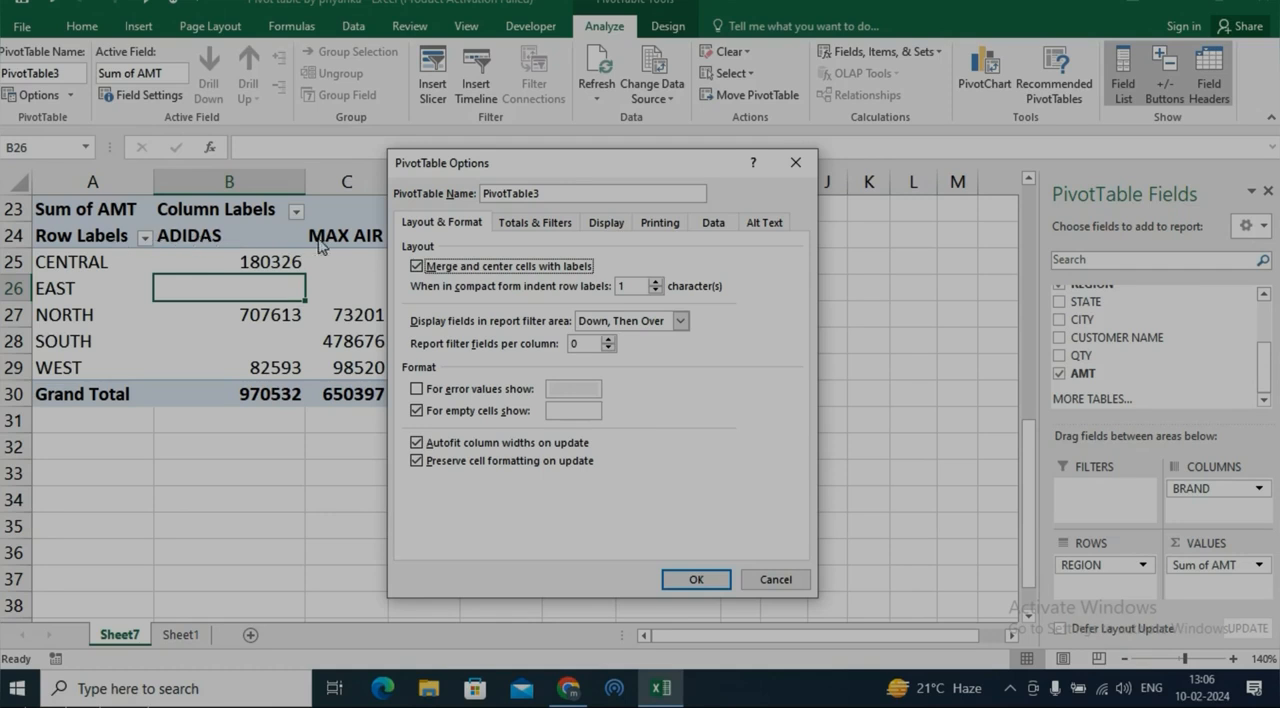
pyautogui.click(690, 577)
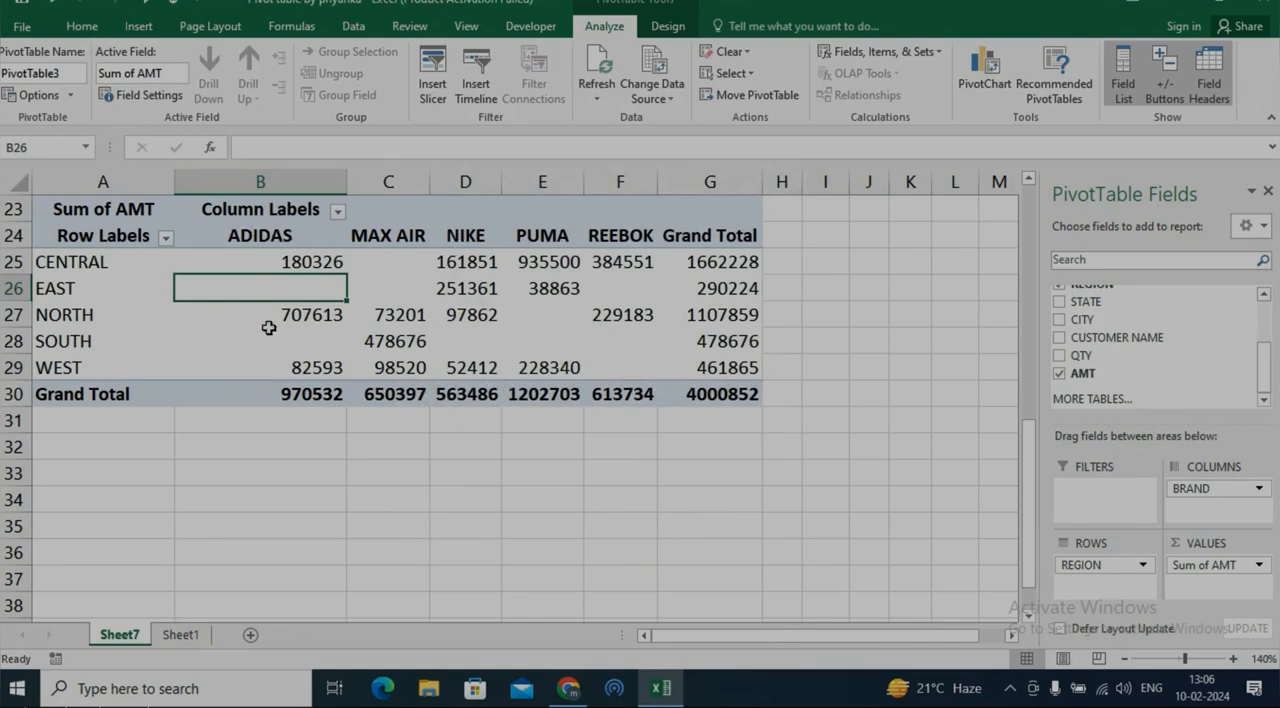
# Turn off merging and centering of cells with labels for the Sum of AMT PivotTable
pyautogui.rightClick(338, 279)
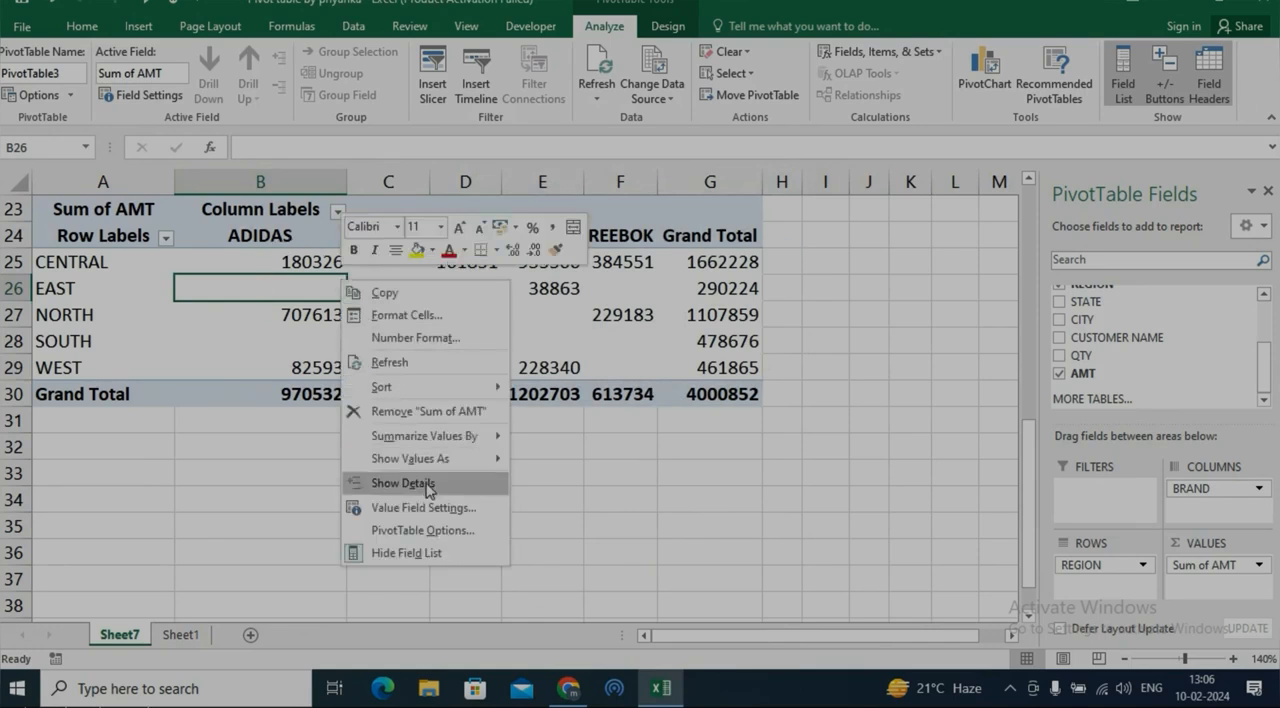
pyautogui.click(440, 531)
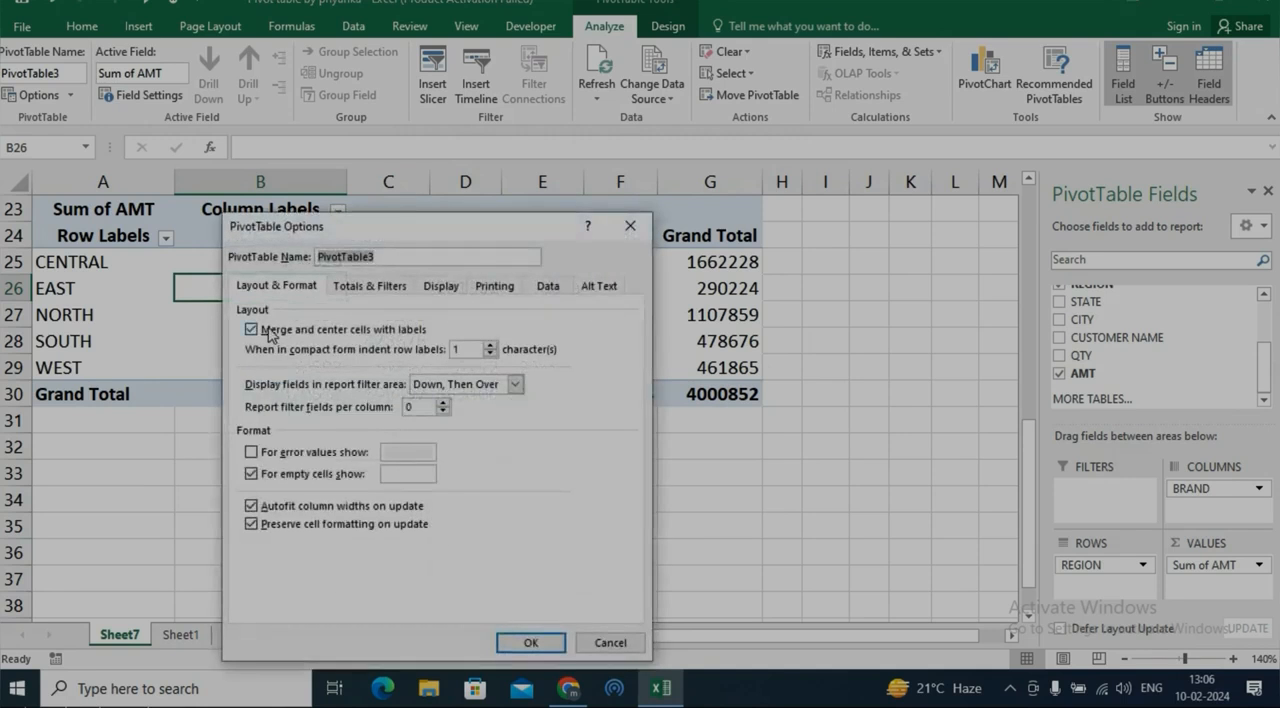
pyautogui.click(268, 331)
pyautogui.click(530, 645)
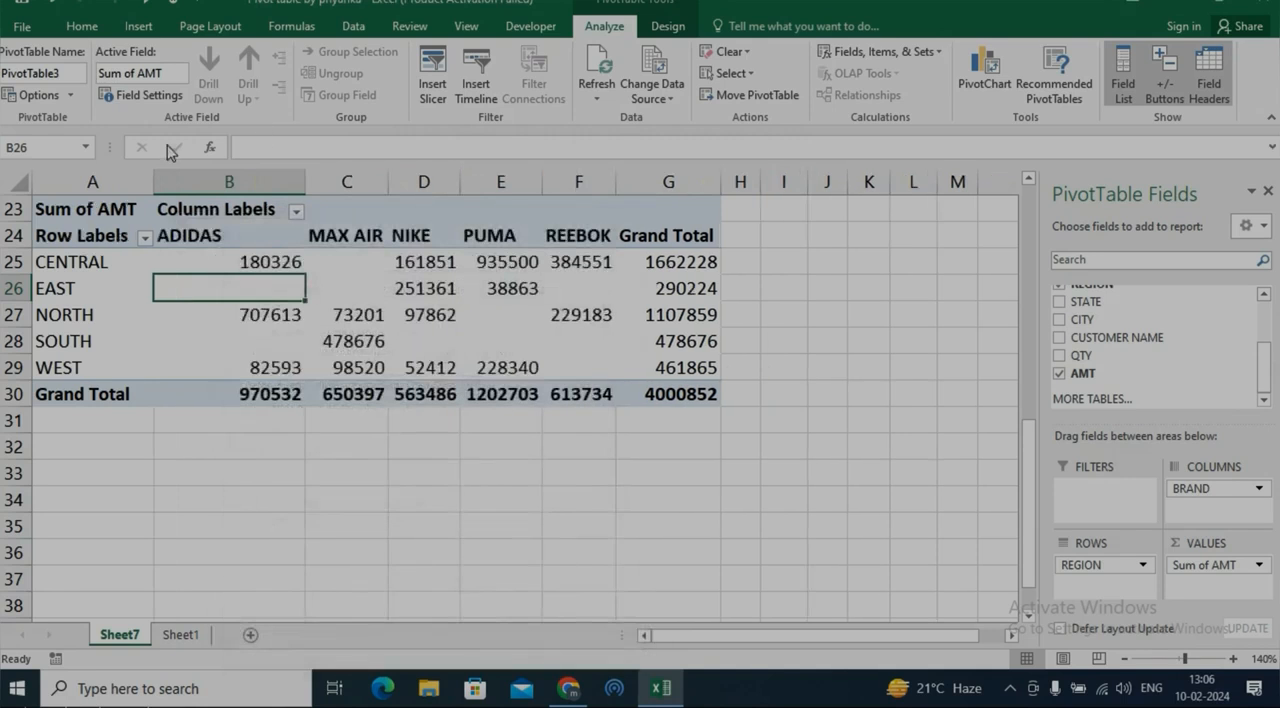
# Set the Sum of AMT PivotTable to show 0 for empty cells, leaving the error-value option off
pyautogui.rightClick(344, 266)
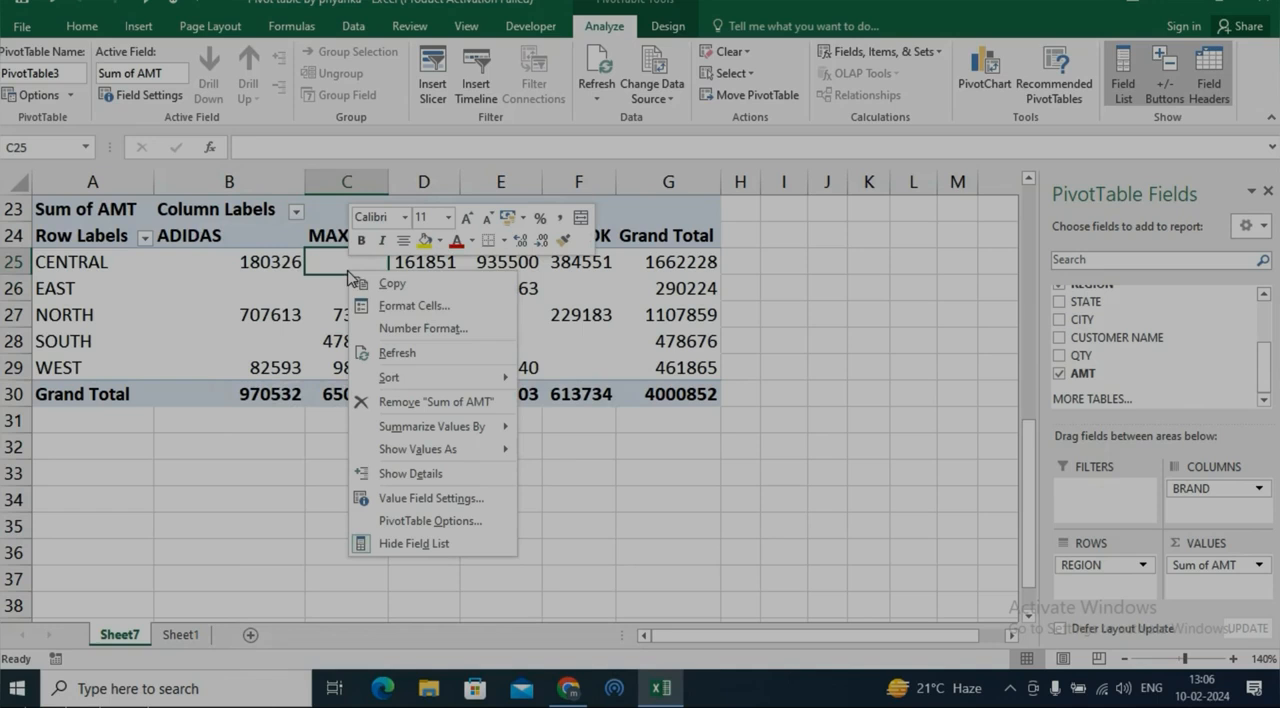
pyautogui.click(465, 521)
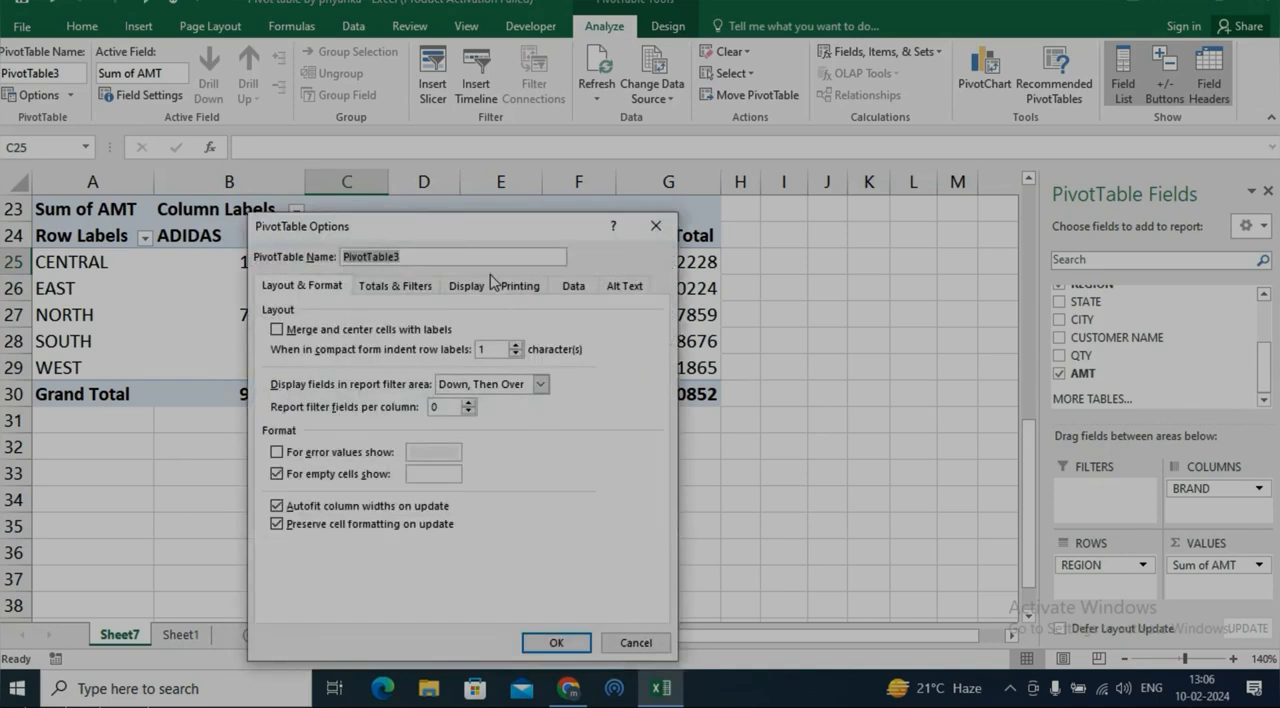
pyautogui.click(300, 455)
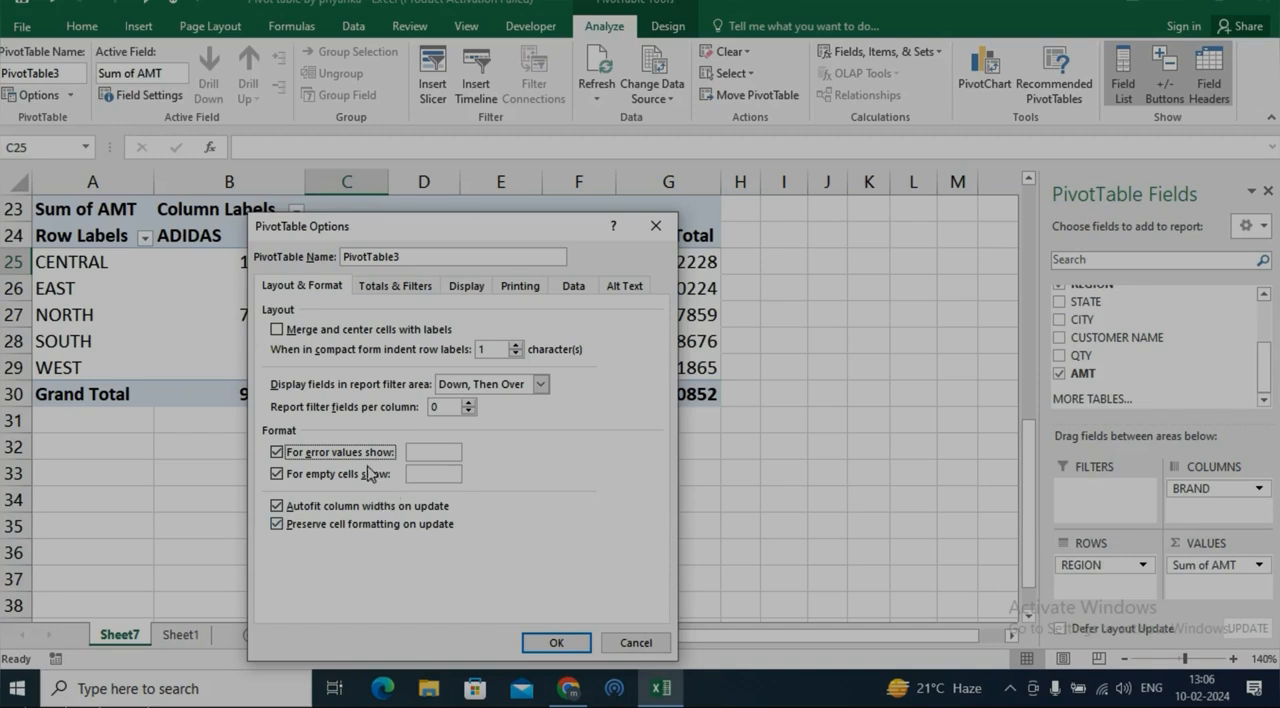
pyautogui.click(451, 452)
pyautogui.click(277, 452)
pyautogui.moveTo(410, 238); pyautogui.dragTo(583, 207)
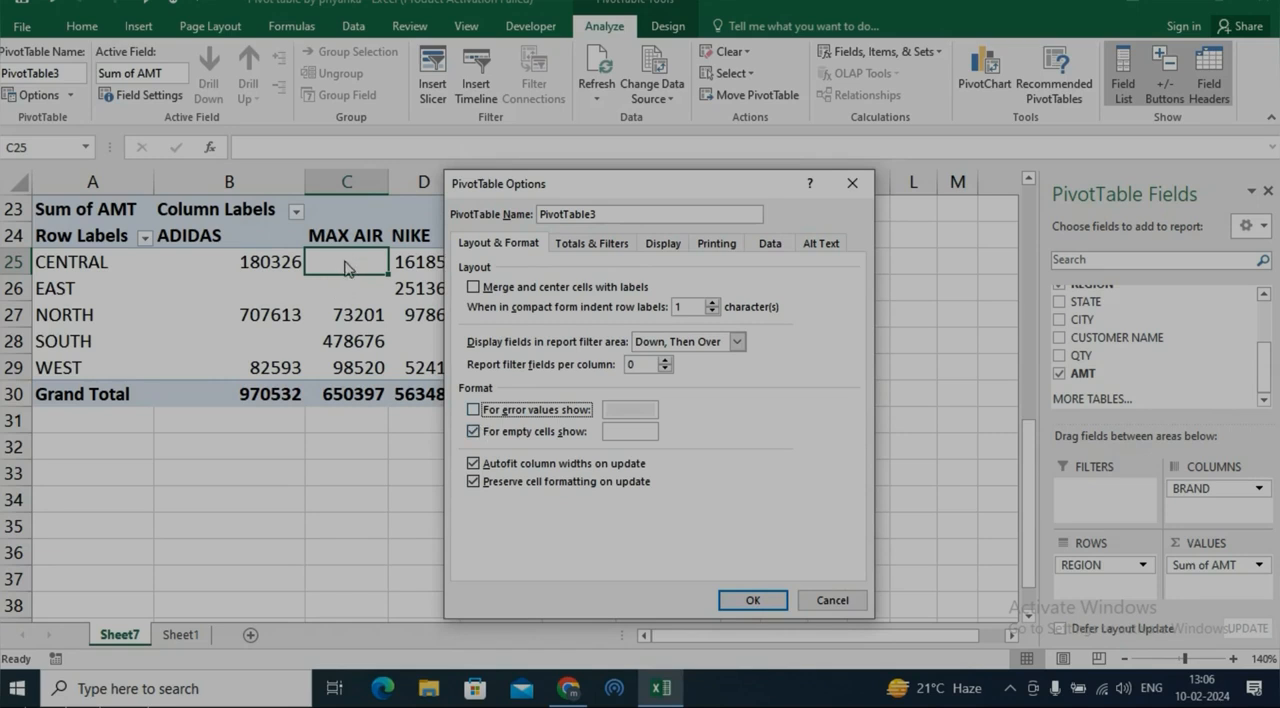
pyautogui.click(627, 431)
pyautogui.click(744, 600)
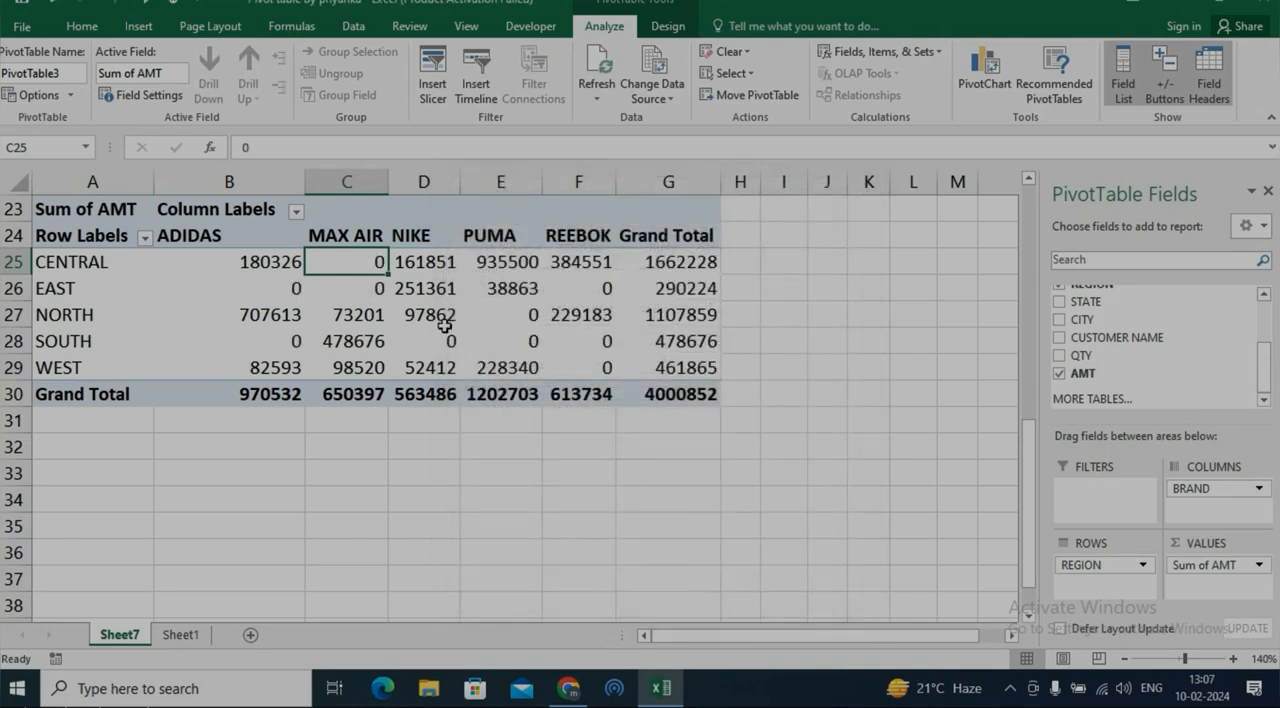
# Clear the empty-cell replacement value in the Sum of AMT PivotTable's options and apply the change
pyautogui.rightClick(343, 293)
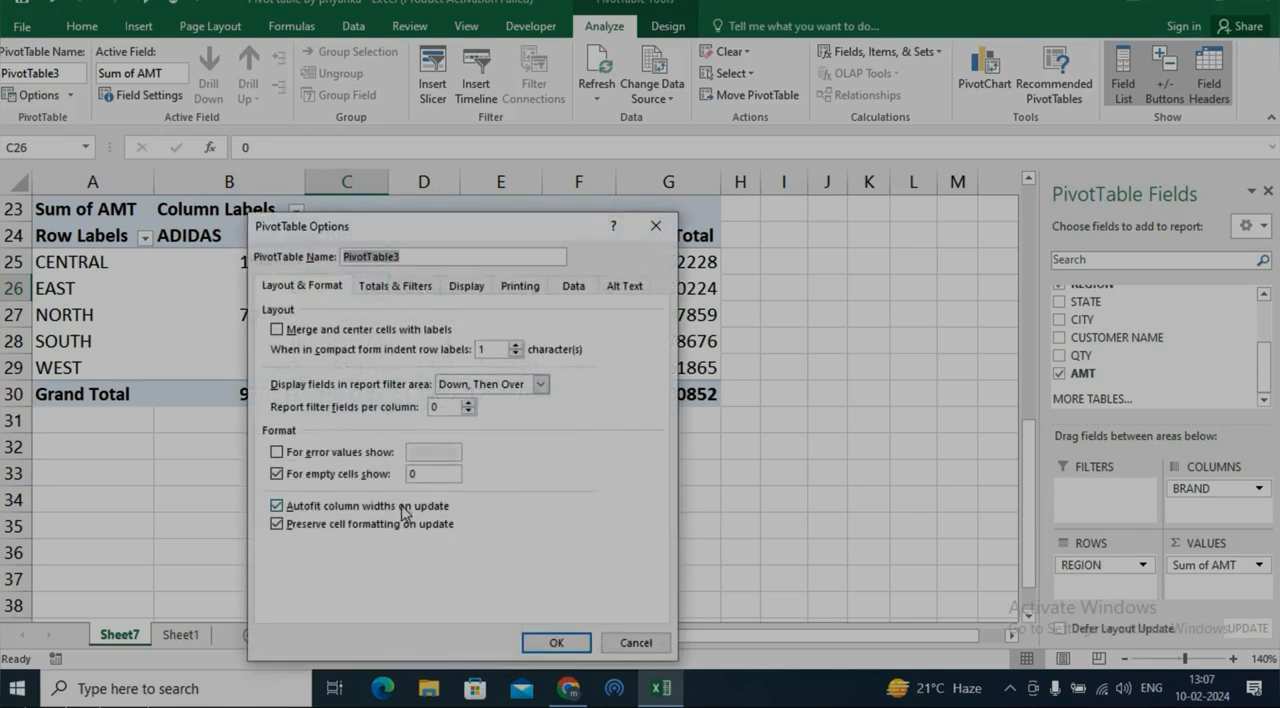
pyautogui.click(424, 478)
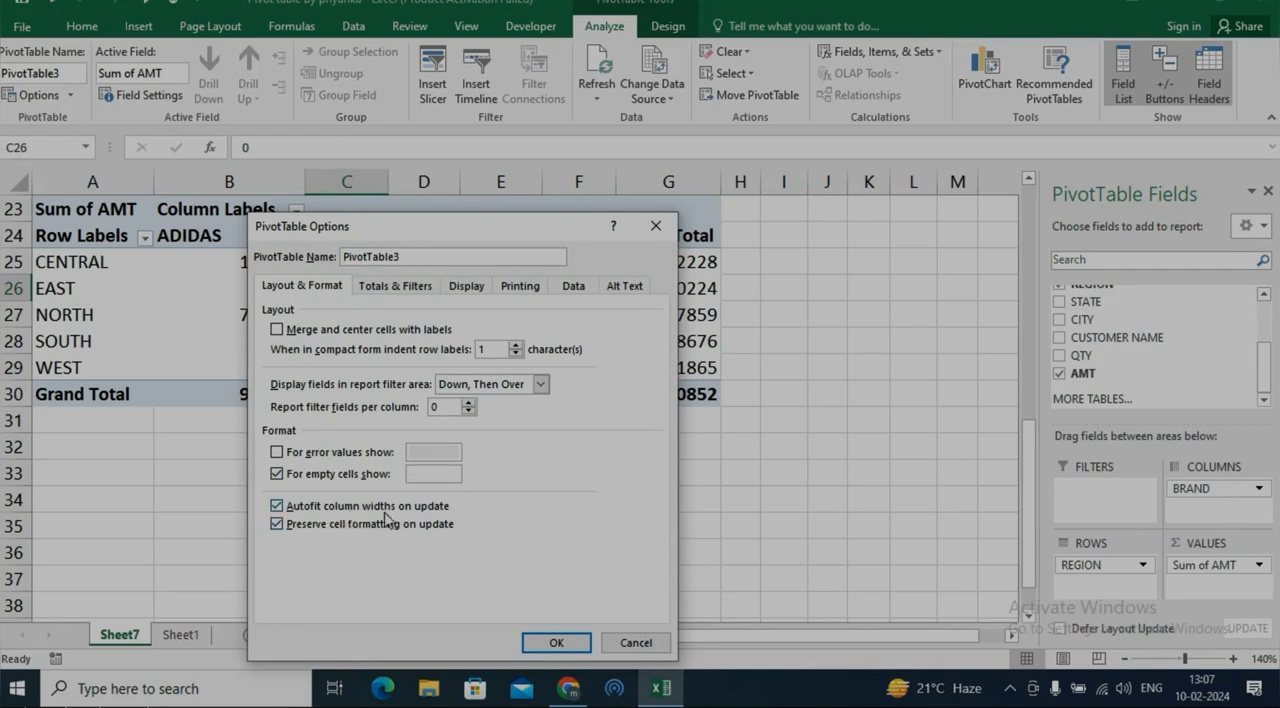
pyautogui.click(545, 640)
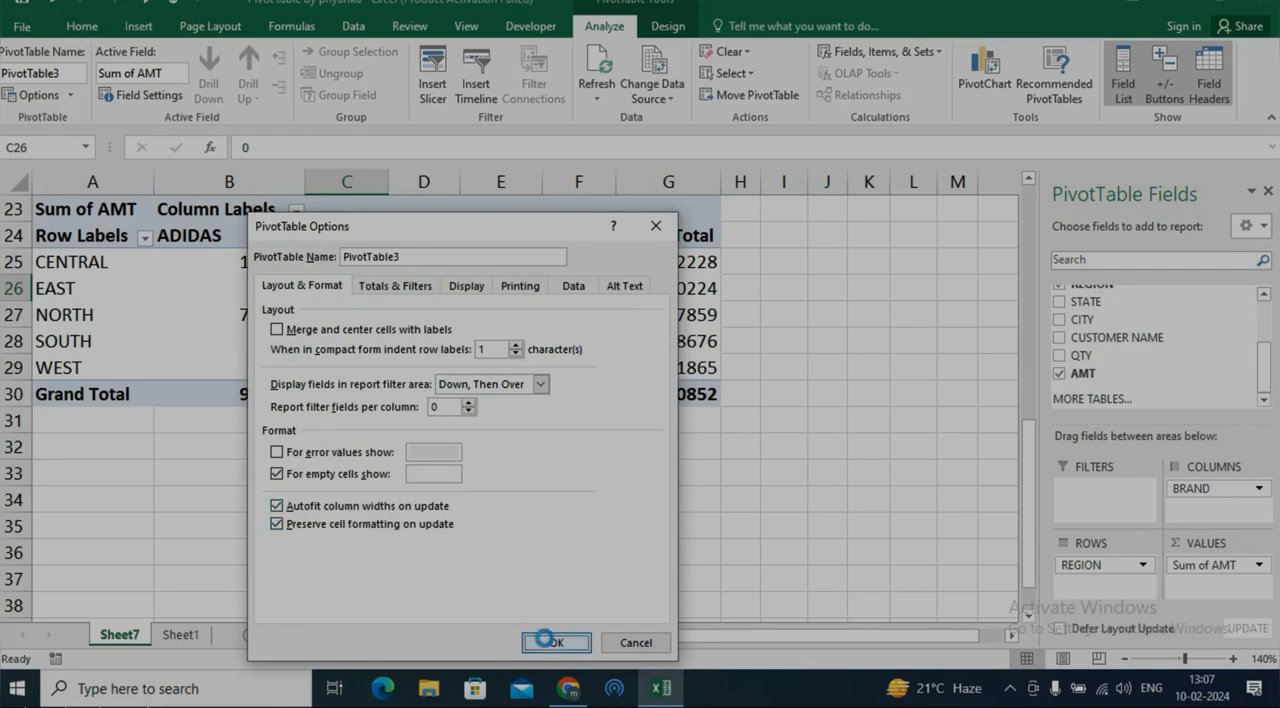
pyautogui.scroll(3, 360, 465)
pyautogui.scroll(-3, 373, 459)
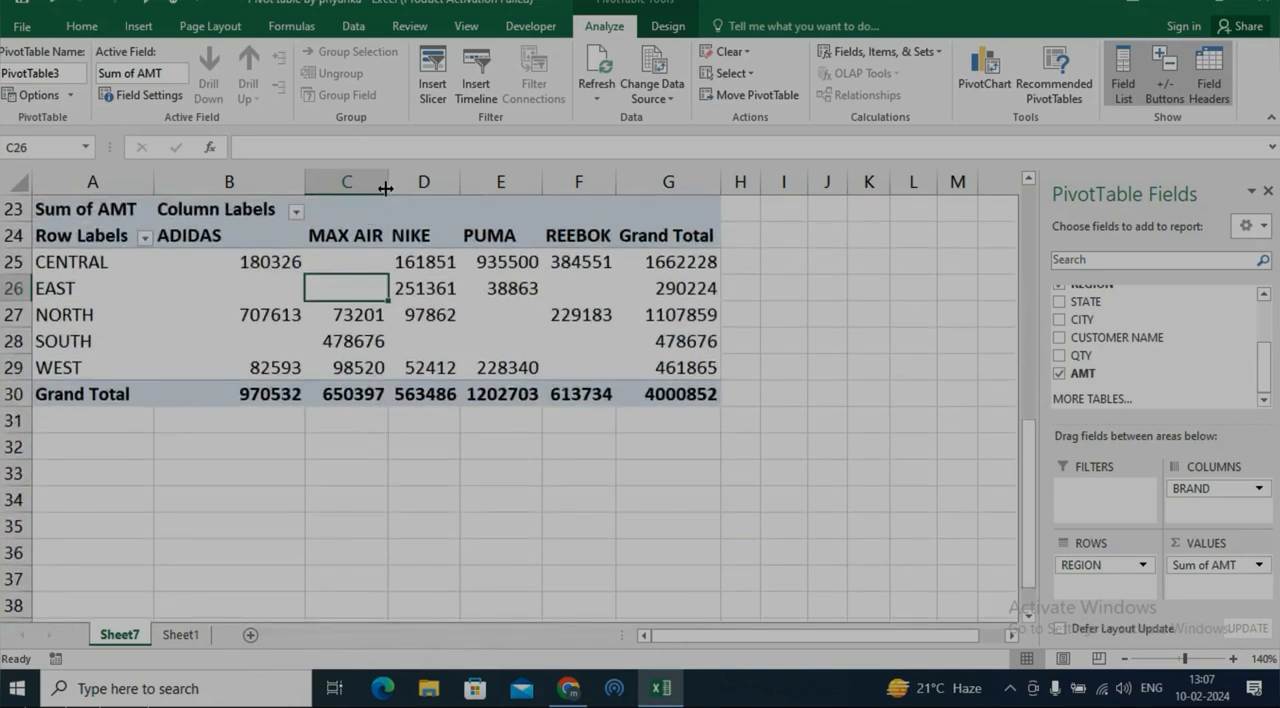
# Narrow column C of the PivotTable slightly by hand and widen it again
pyautogui.moveTo(387, 187)
pyautogui.mouseDown()
pyautogui.moveTo(363, 186)
pyautogui.moveTo(380, 179)
pyautogui.mouseUp()
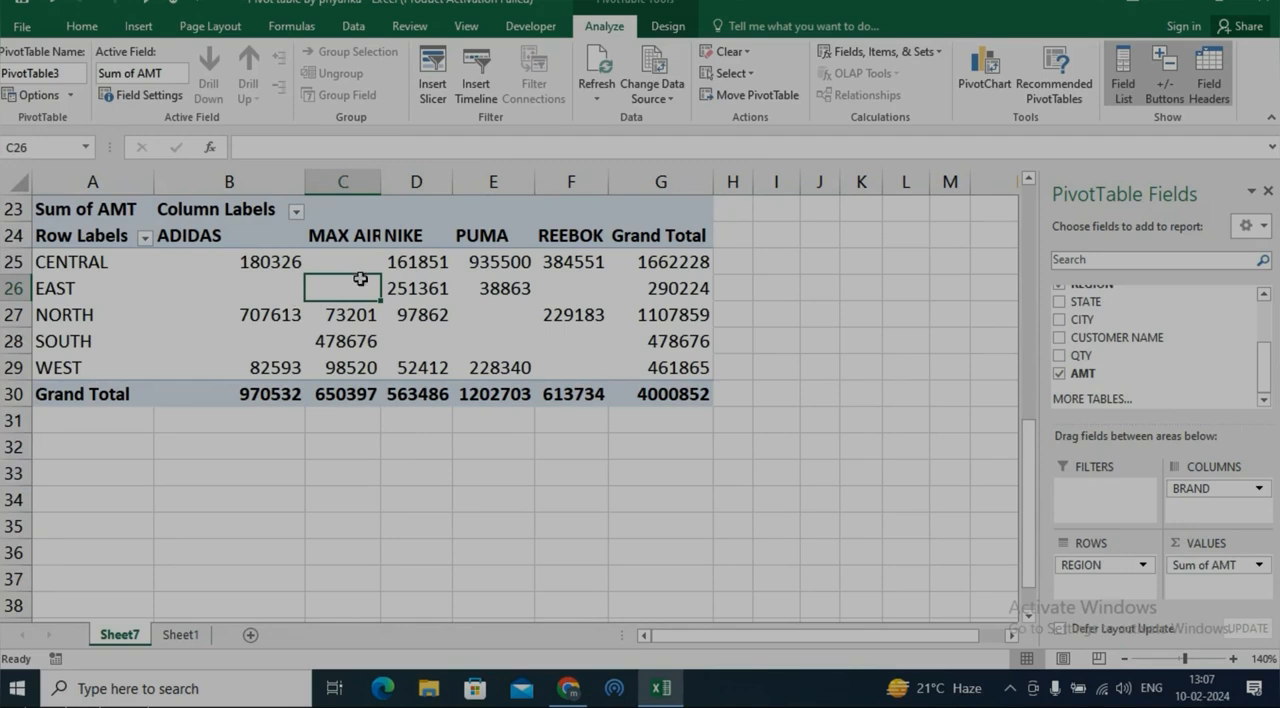
pyautogui.moveTo(382, 187)
pyautogui.mouseDown()
pyautogui.moveTo(371, 187)
pyautogui.moveTo(391, 187)
pyautogui.mouseUp()
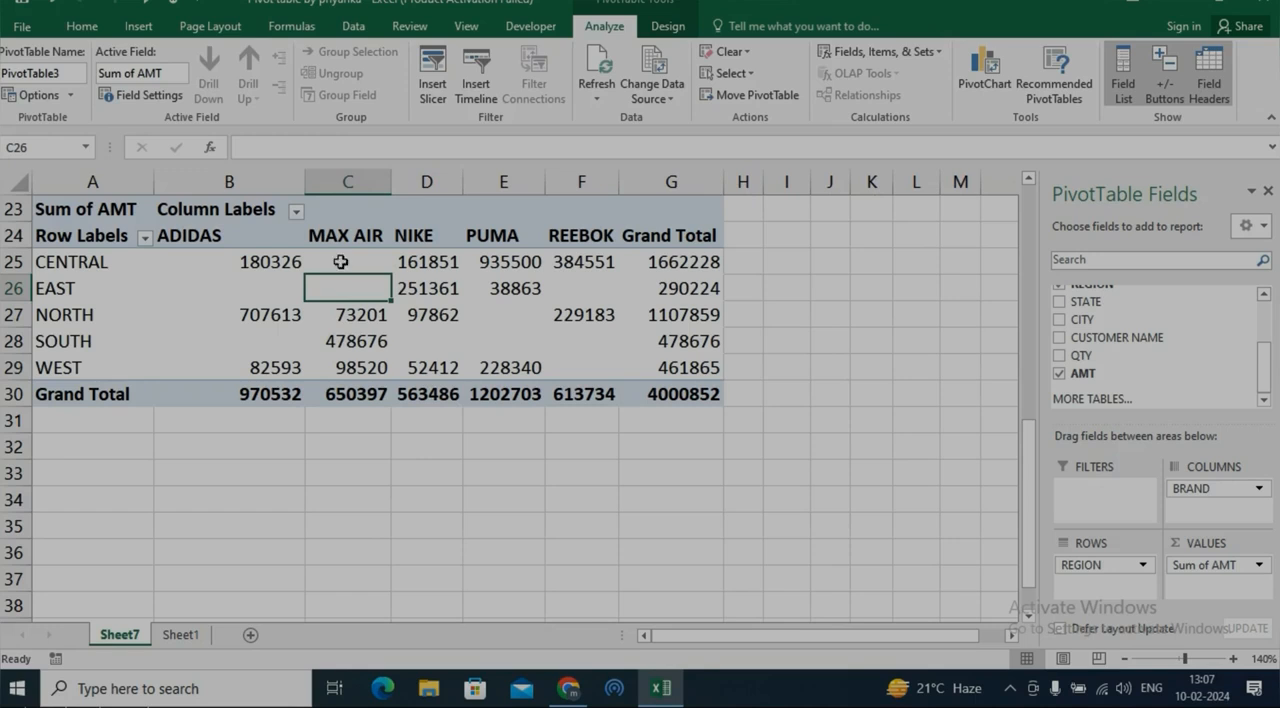
pyautogui.moveTo(365, 329)
pyautogui.rightClick(347, 294)
pyautogui.click(688, 369)
# Change the QTY in cell J2 of the Sheet1 source data to 5000
pyautogui.click(180, 635)
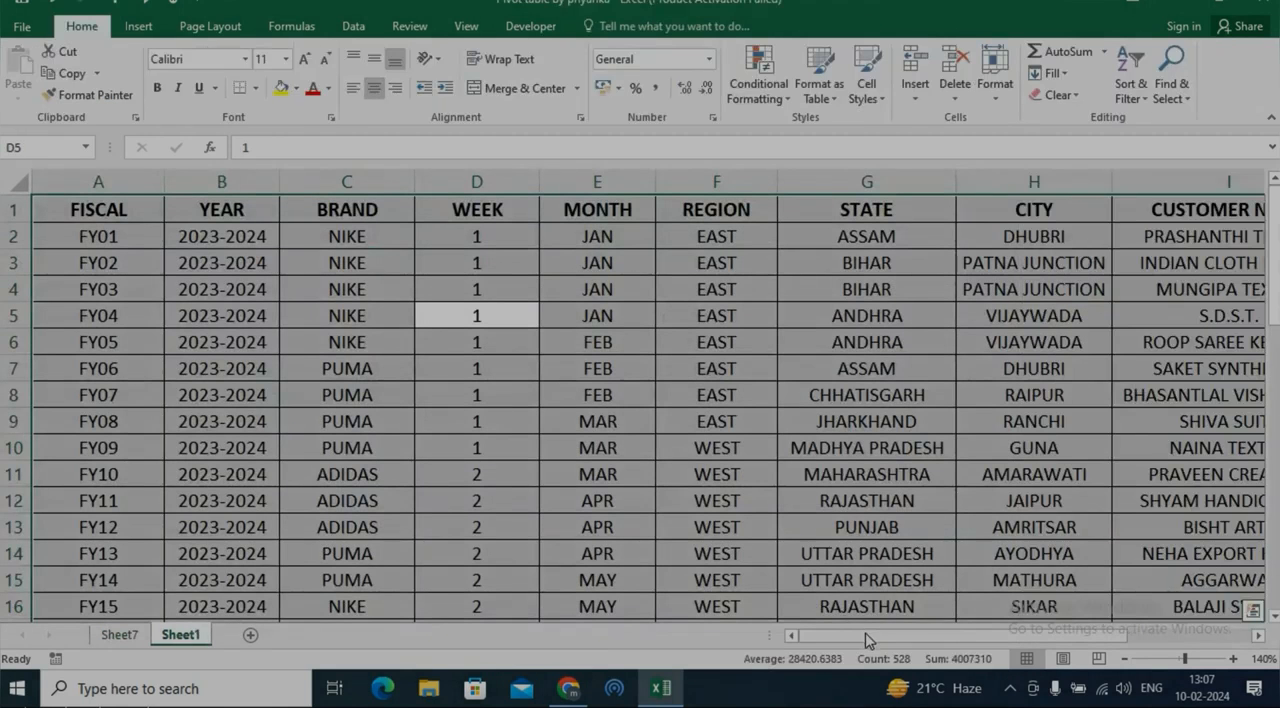
pyautogui.moveTo(868, 640); pyautogui.dragTo(990, 638)
pyautogui.click(1028, 238)
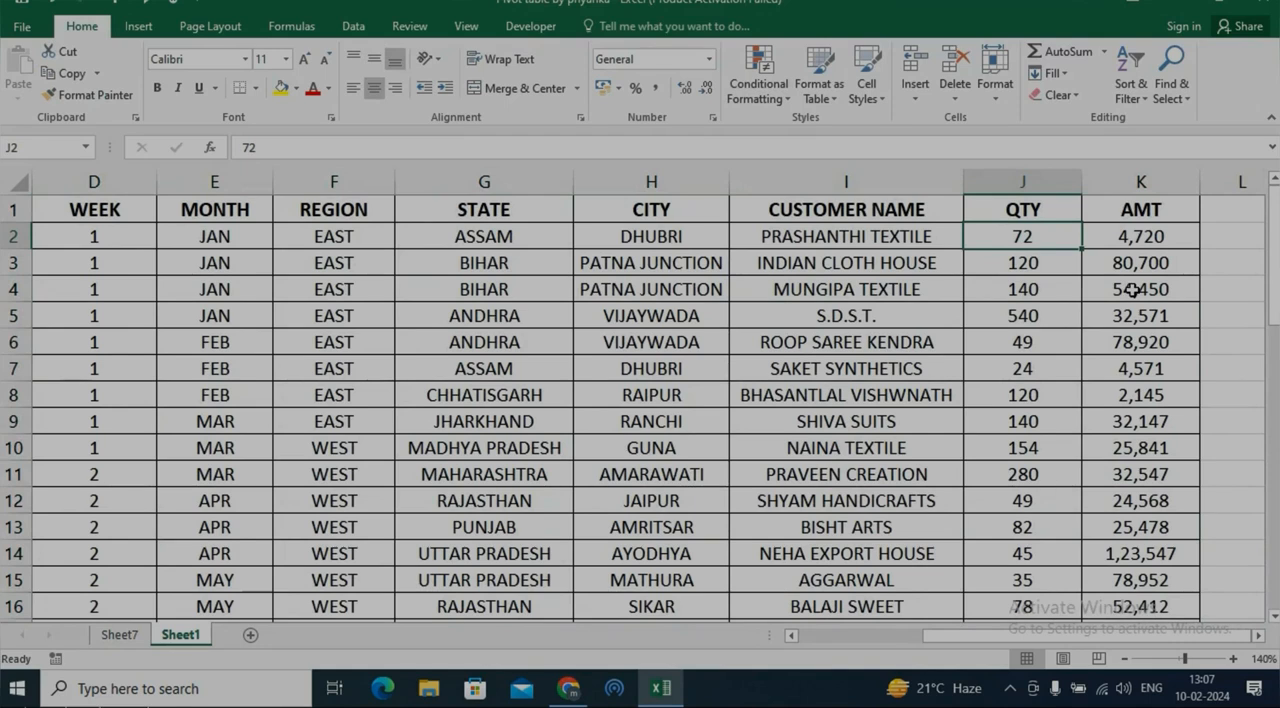
pyautogui.write('5000')
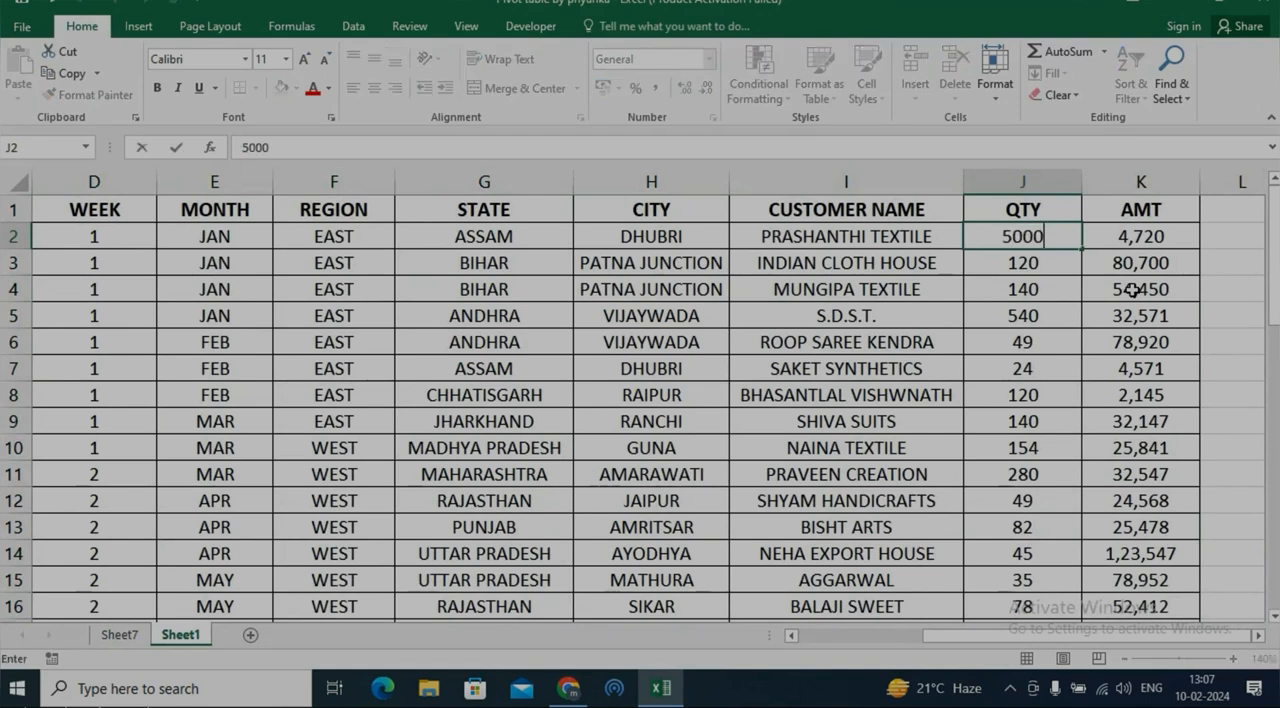
pyautogui.press('Return')
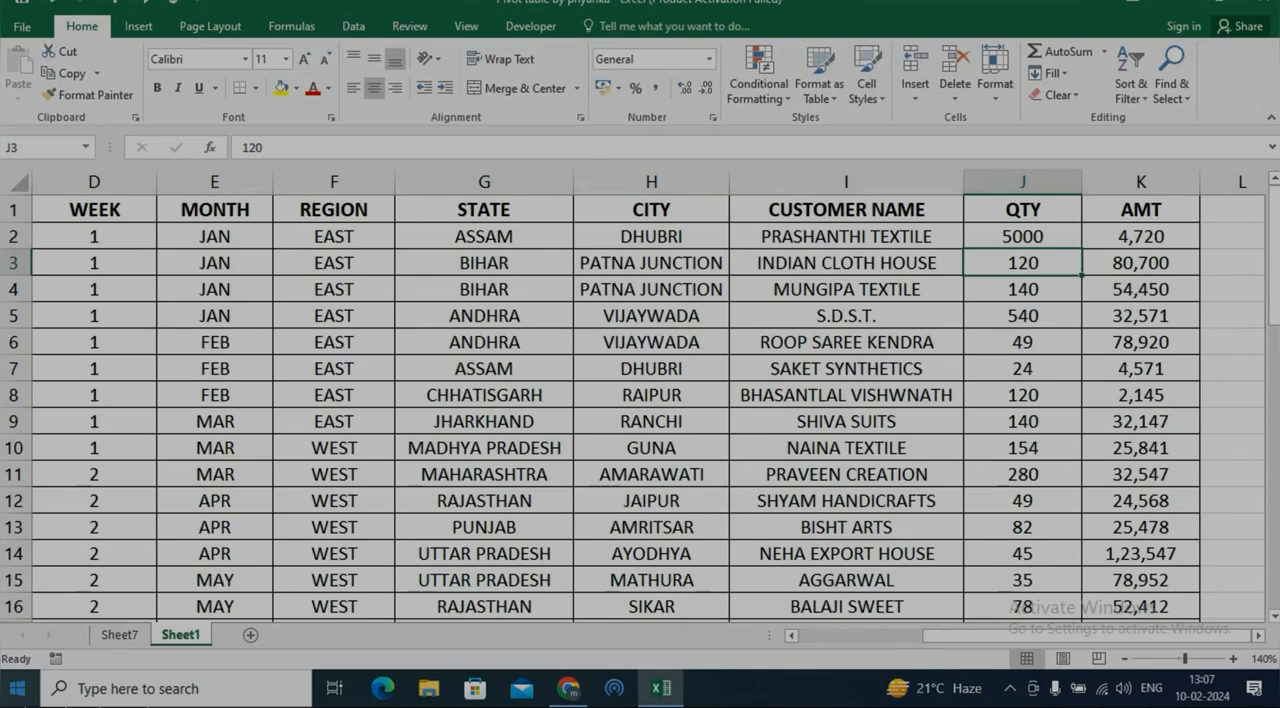
# Return to Sheet7 and refresh all PivotTables with the changed source data
pyautogui.click(117, 634)
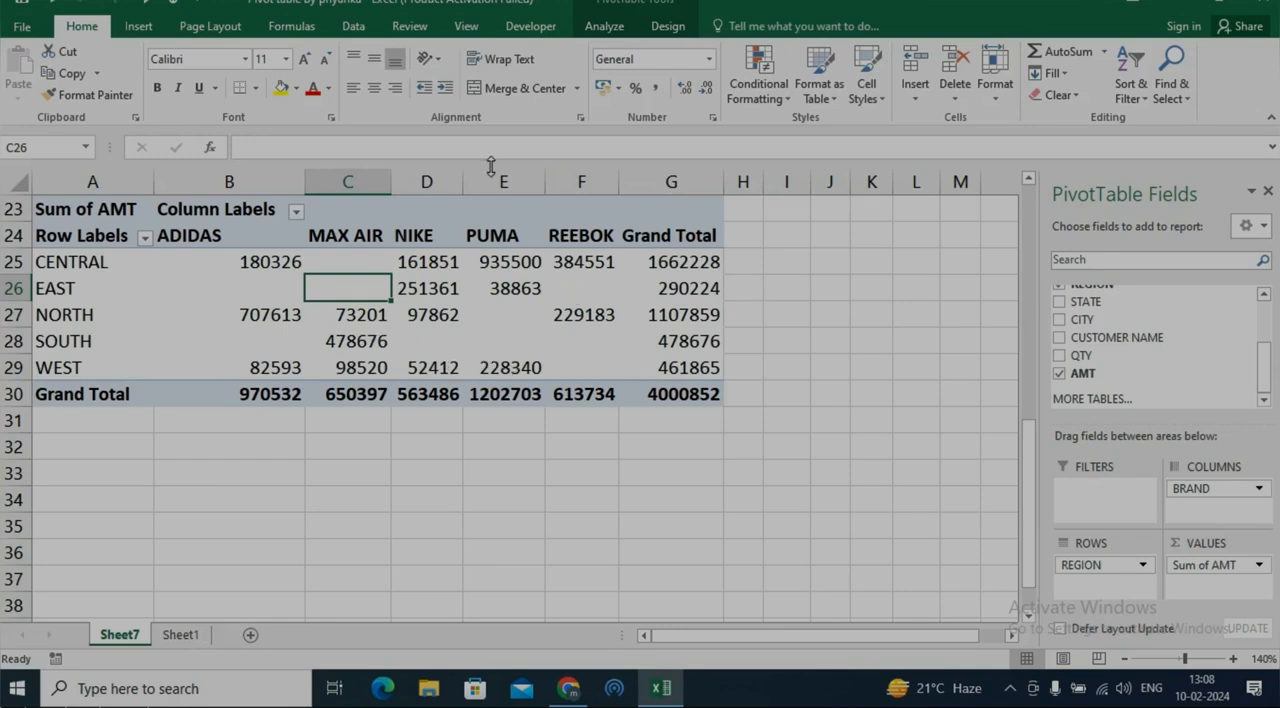
pyautogui.click(618, 30)
pyautogui.click(597, 92)
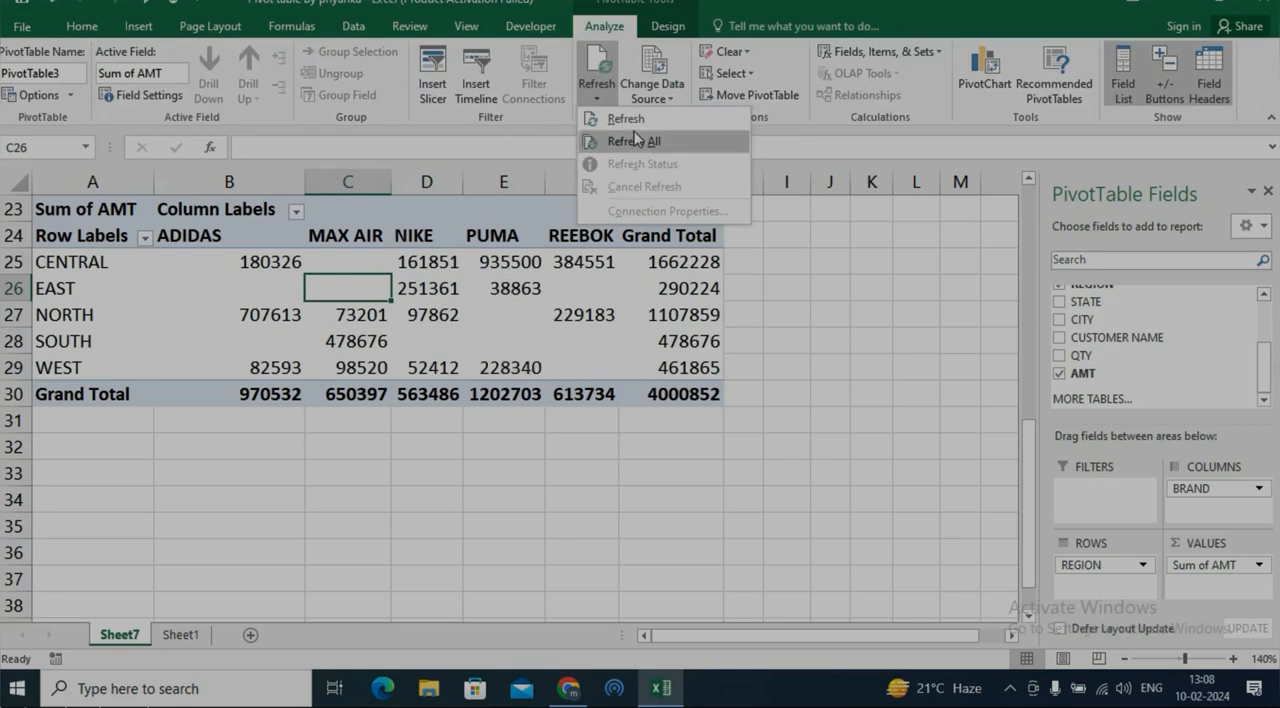
pyautogui.click(355, 27)
pyautogui.click(409, 96)
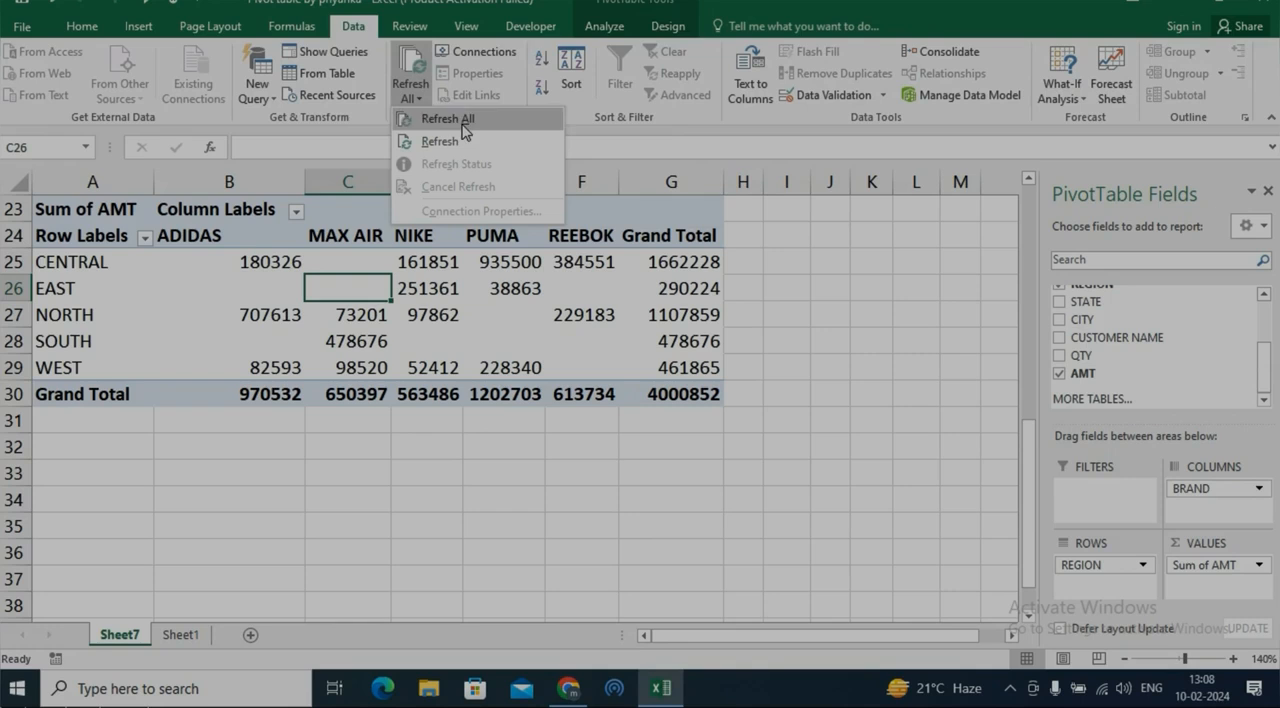
pyautogui.click(605, 28)
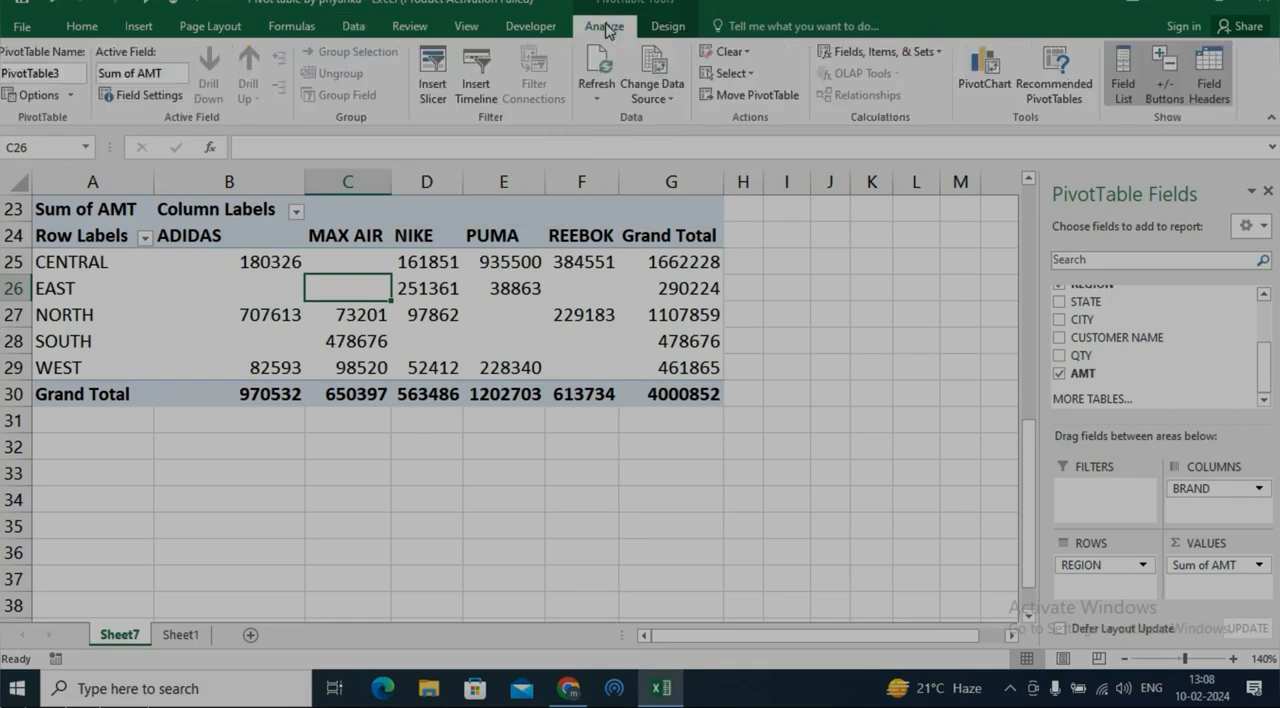
pyautogui.click(605, 96)
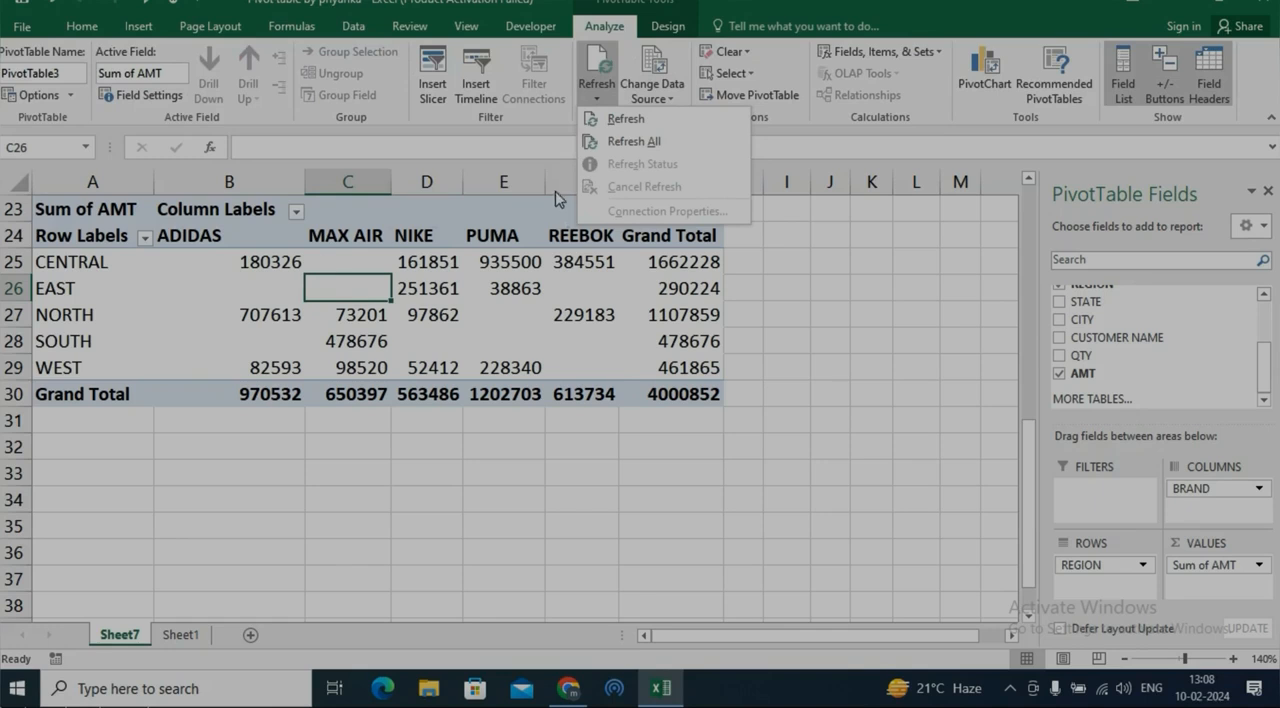
pyautogui.click(621, 142)
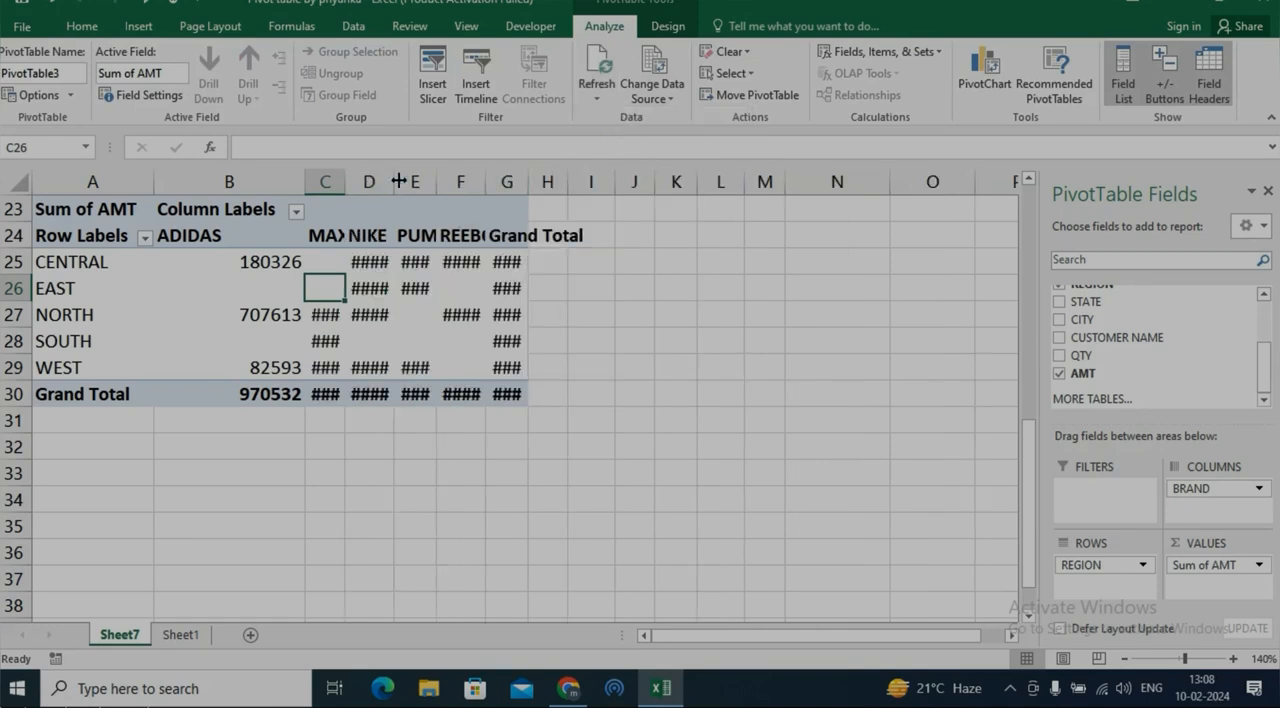
# Autofit the widths of columns C through G so the PivotTable's amounts are readable
pyautogui.doubleClick(398, 181)
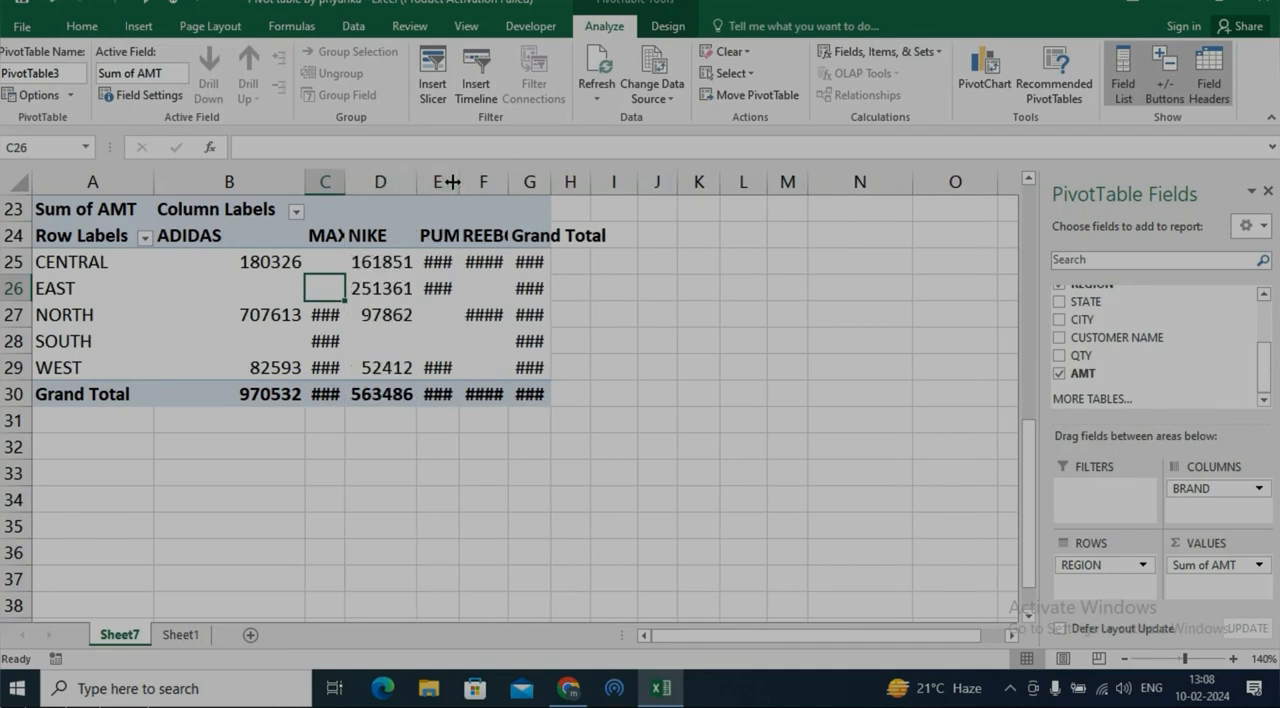
pyautogui.doubleClick(459, 186)
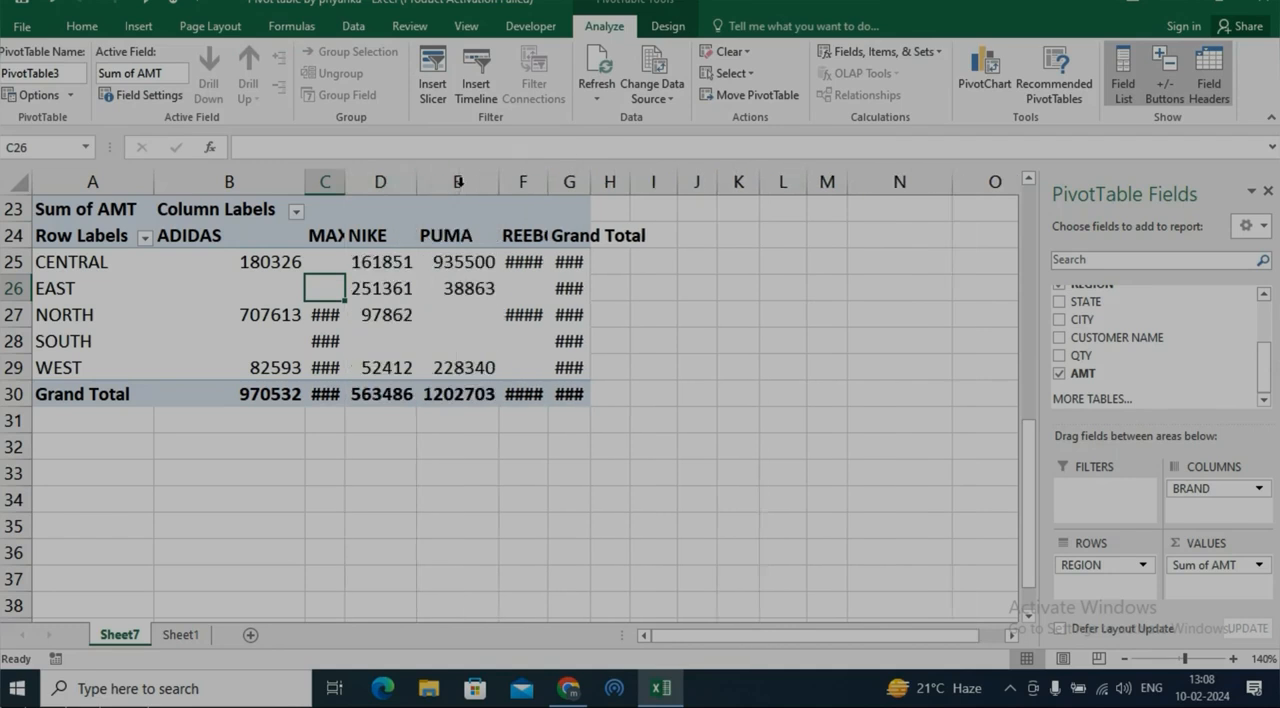
pyautogui.doubleClick(549, 181)
pyautogui.doubleClick(615, 181)
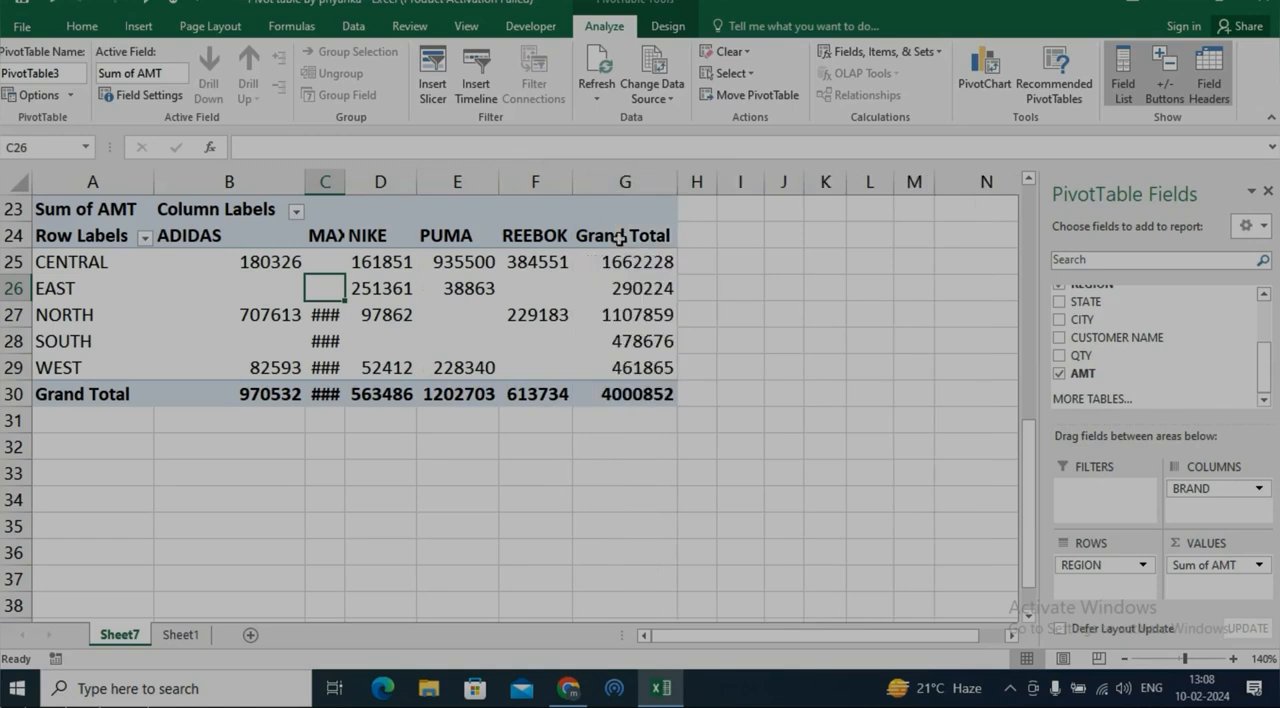
pyautogui.doubleClick(345, 181)
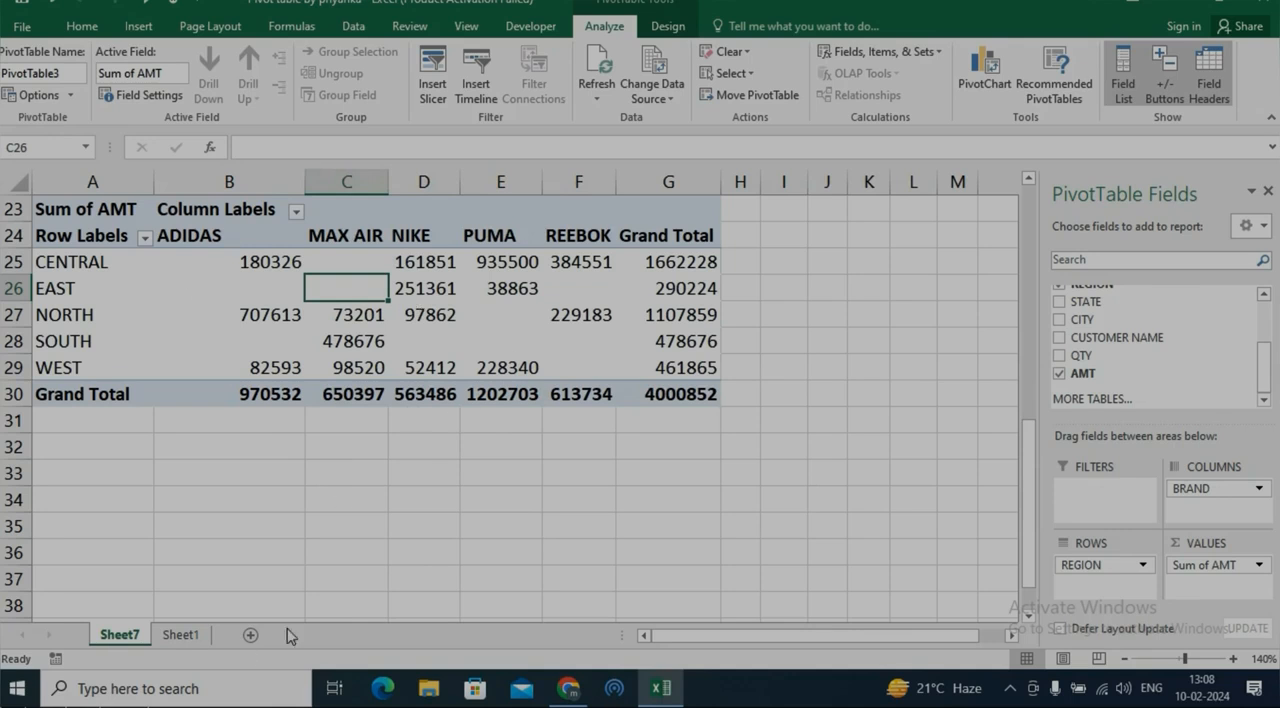
# Change the QTY in cell J2 of the Sheet1 source data to 500
pyautogui.click(180, 636)
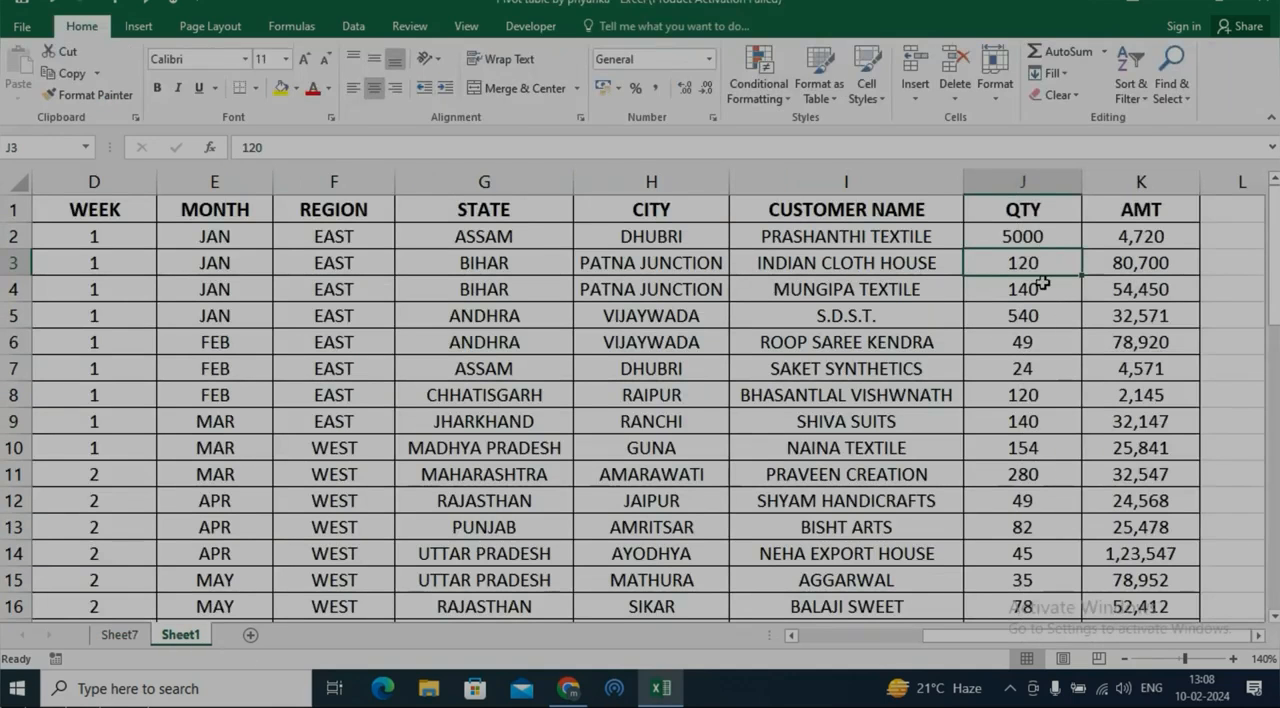
pyautogui.click(1040, 238)
pyautogui.write('500')
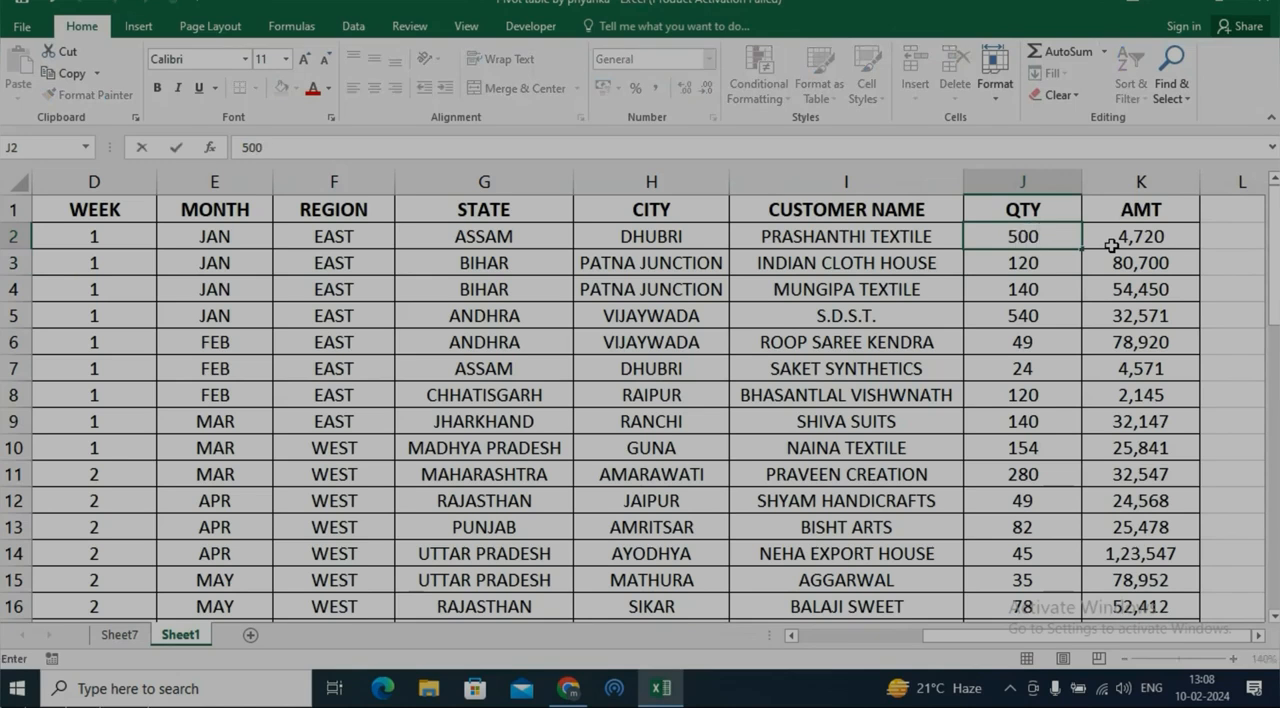
pyautogui.click(598, 468)
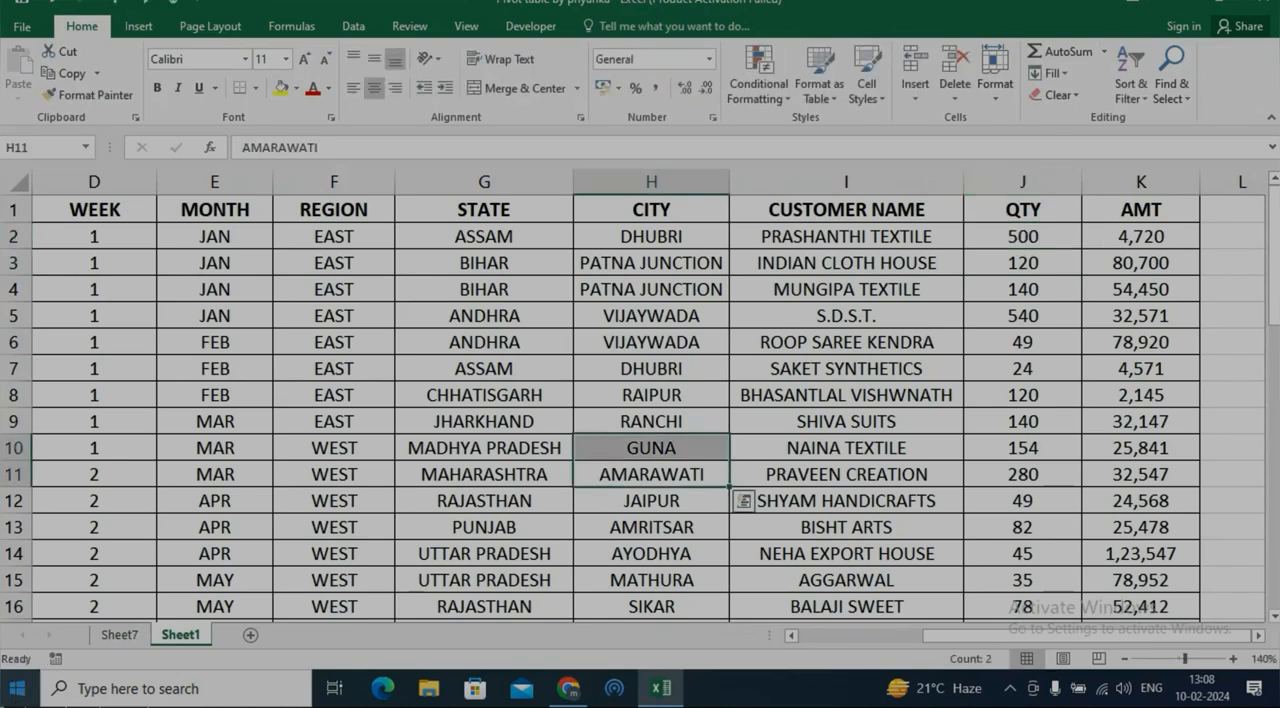
# Replace AMT with QTY as the summed values of the PivotTable at A23 on Sheet7
pyautogui.click(120, 634)
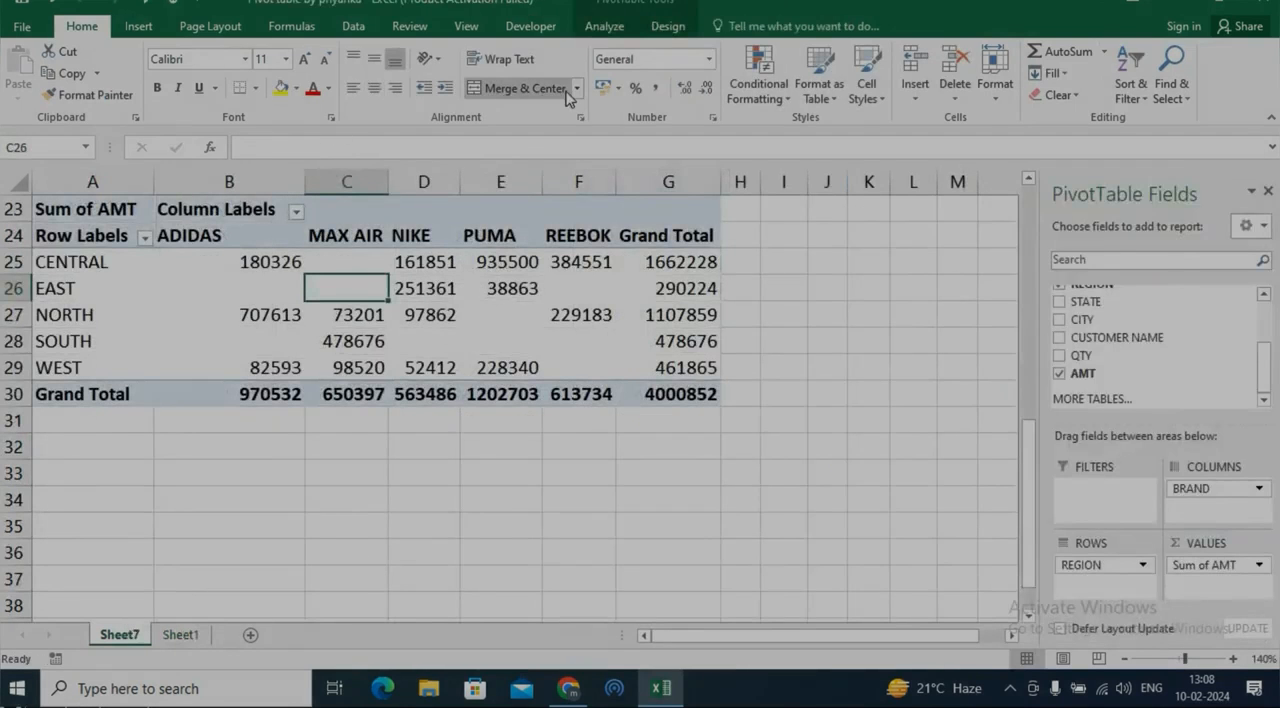
pyautogui.click(353, 26)
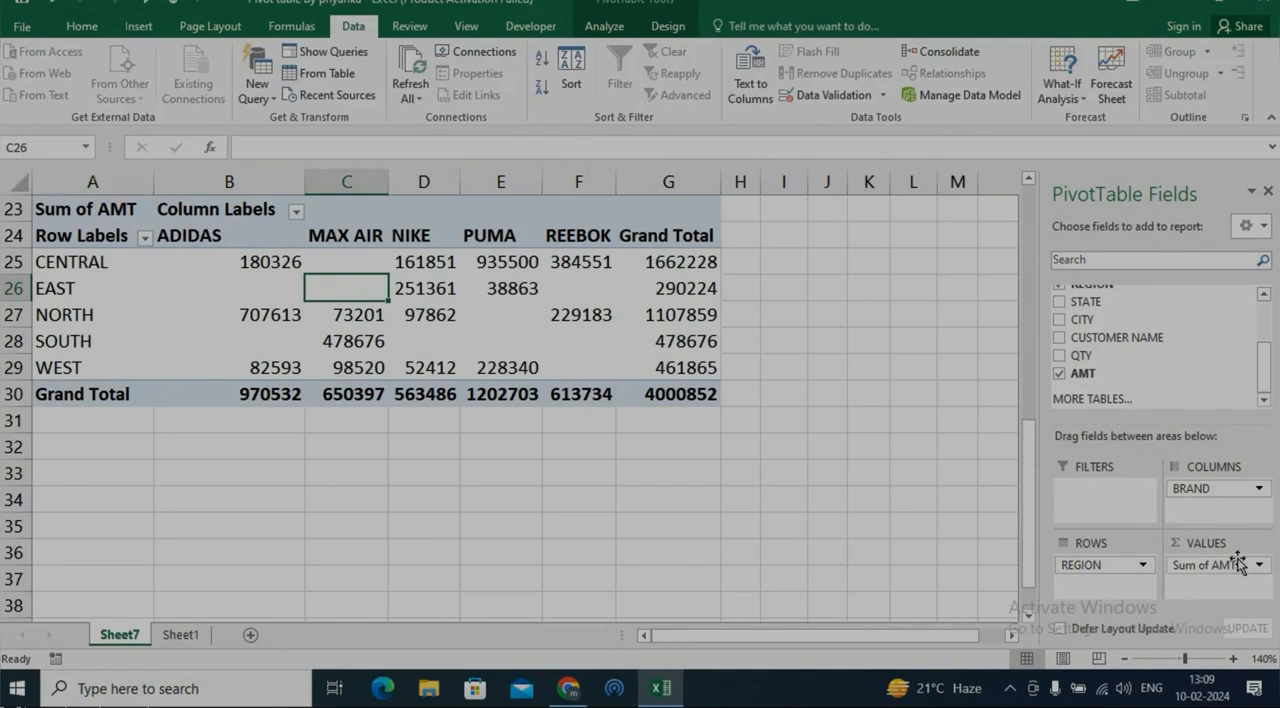
pyautogui.moveTo(1216, 556); pyautogui.dragTo(1100, 350)
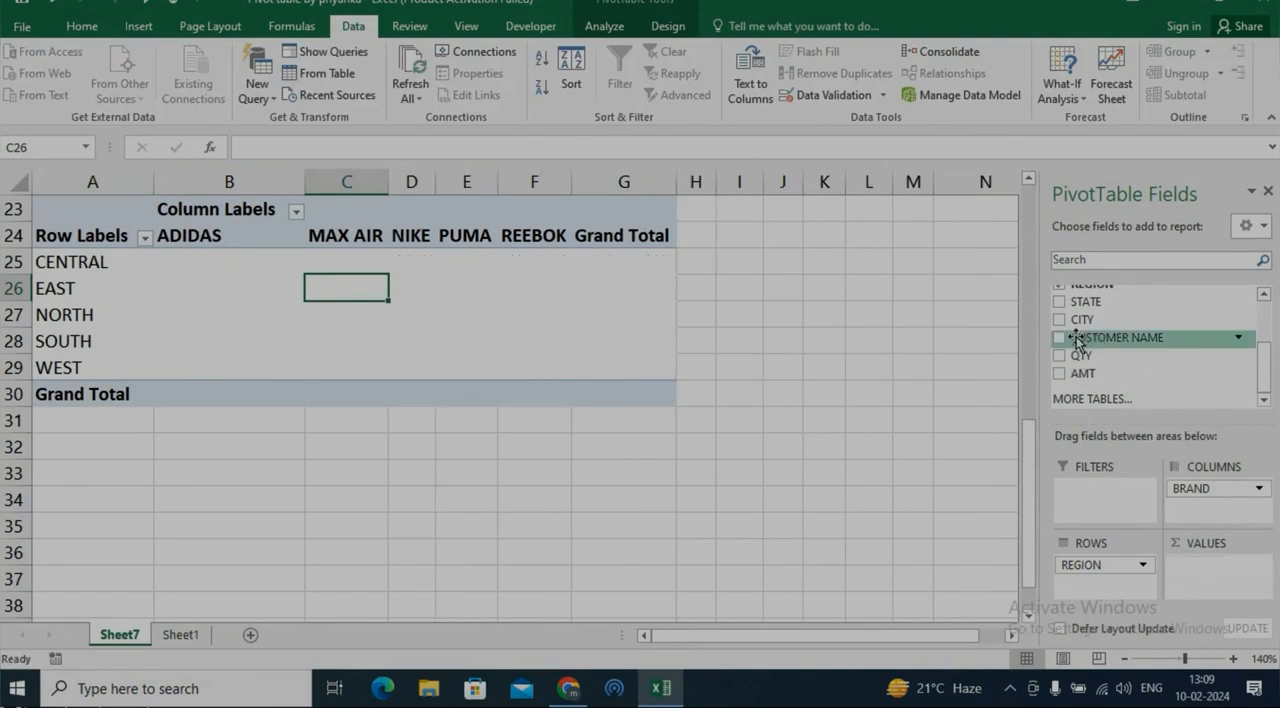
pyautogui.moveTo(1165, 495); pyautogui.dragTo(1216, 582)
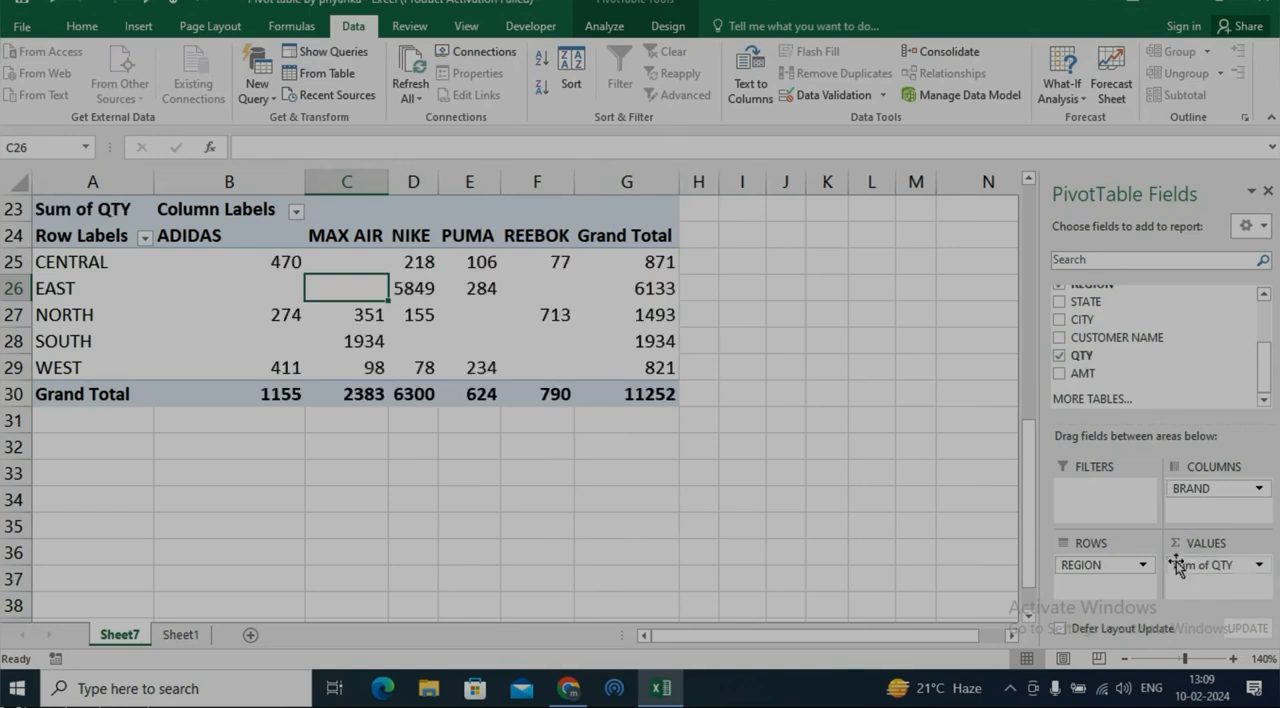
# Change the QTY in cell J2 of the Sheet1 source data to 50
pyautogui.click(193, 637)
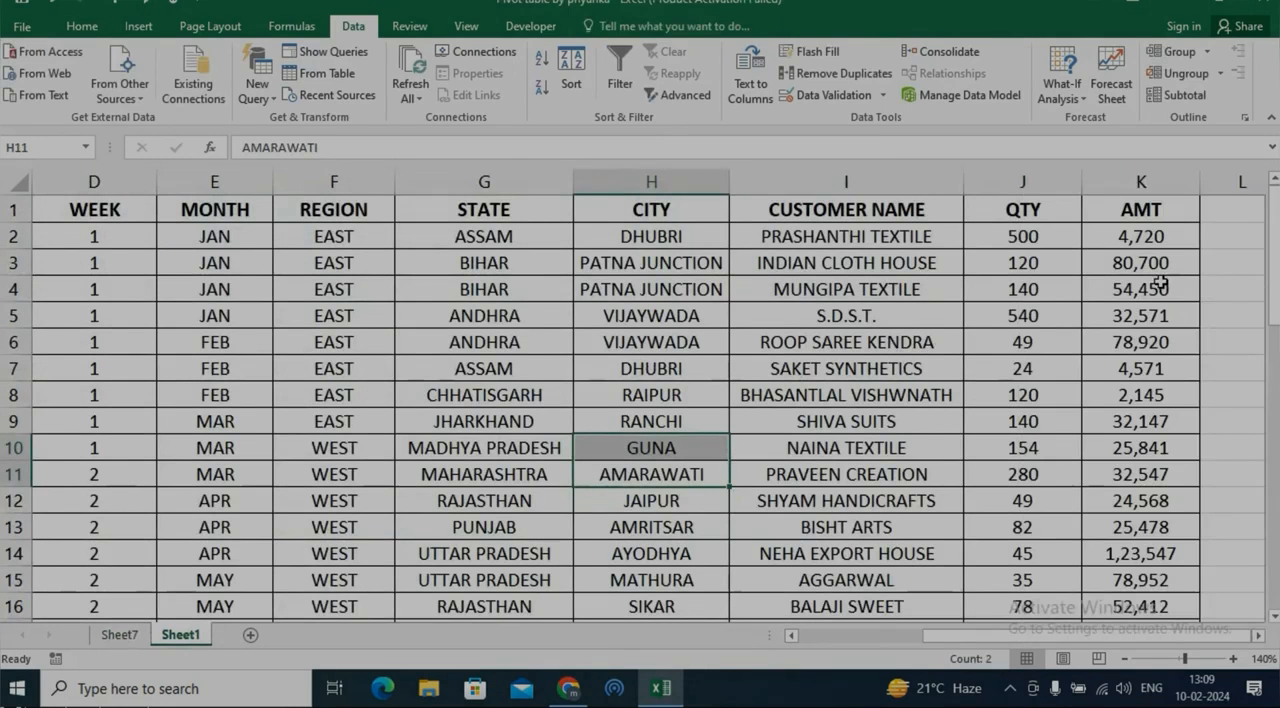
pyautogui.click(1027, 237)
pyautogui.write('50')
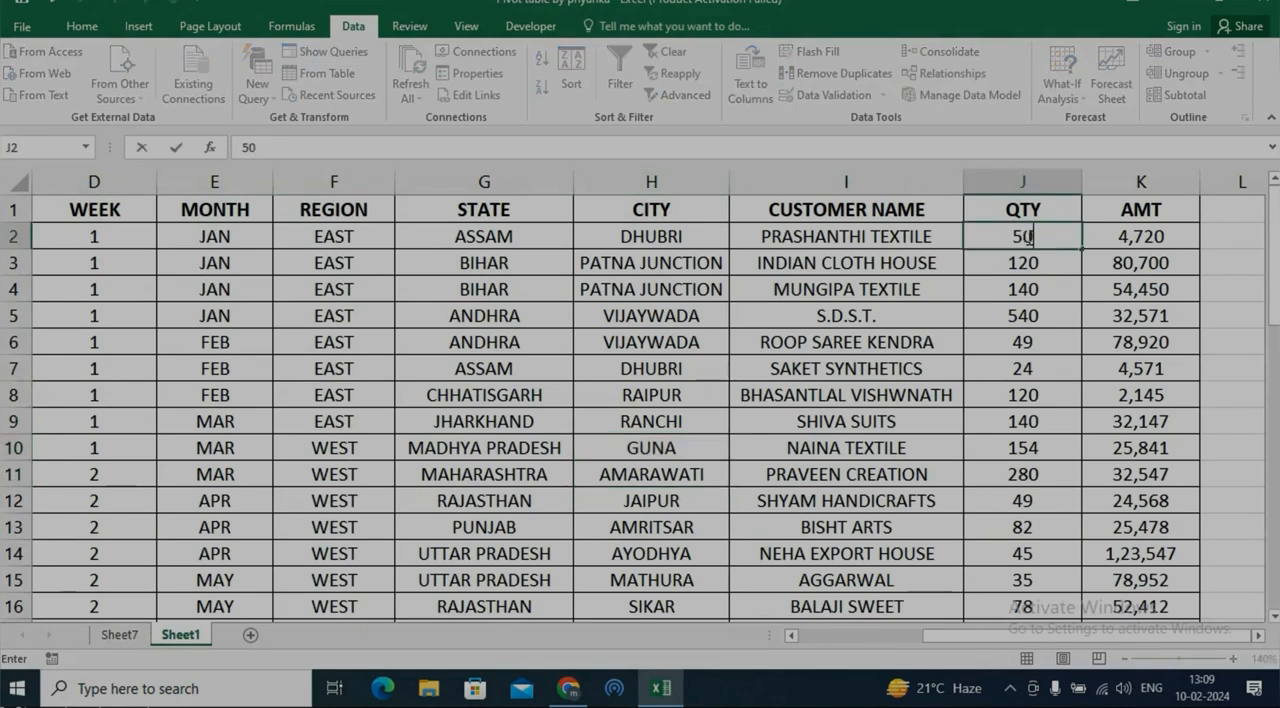
pyautogui.click(774, 340)
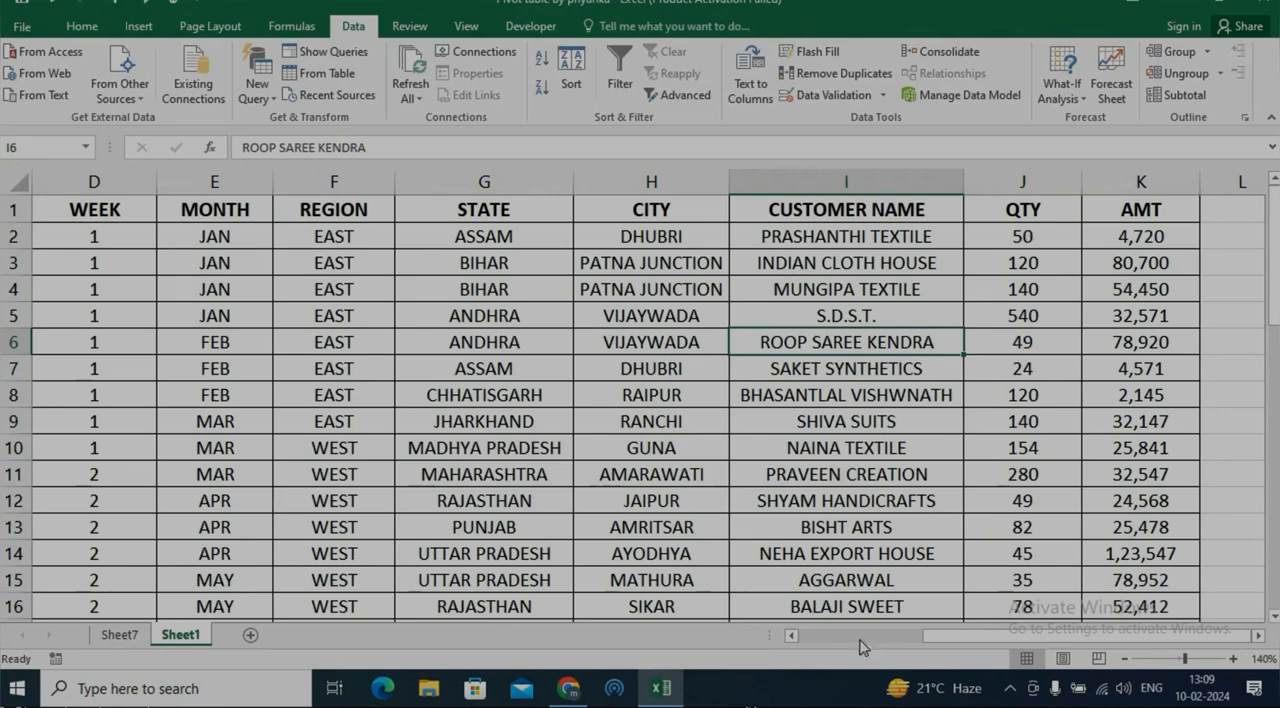
# Refresh all PivotTables on Sheet7 and autofit column C so the MAX AIR quantities are readable
pyautogui.moveTo(942, 638); pyautogui.dragTo(792, 638)
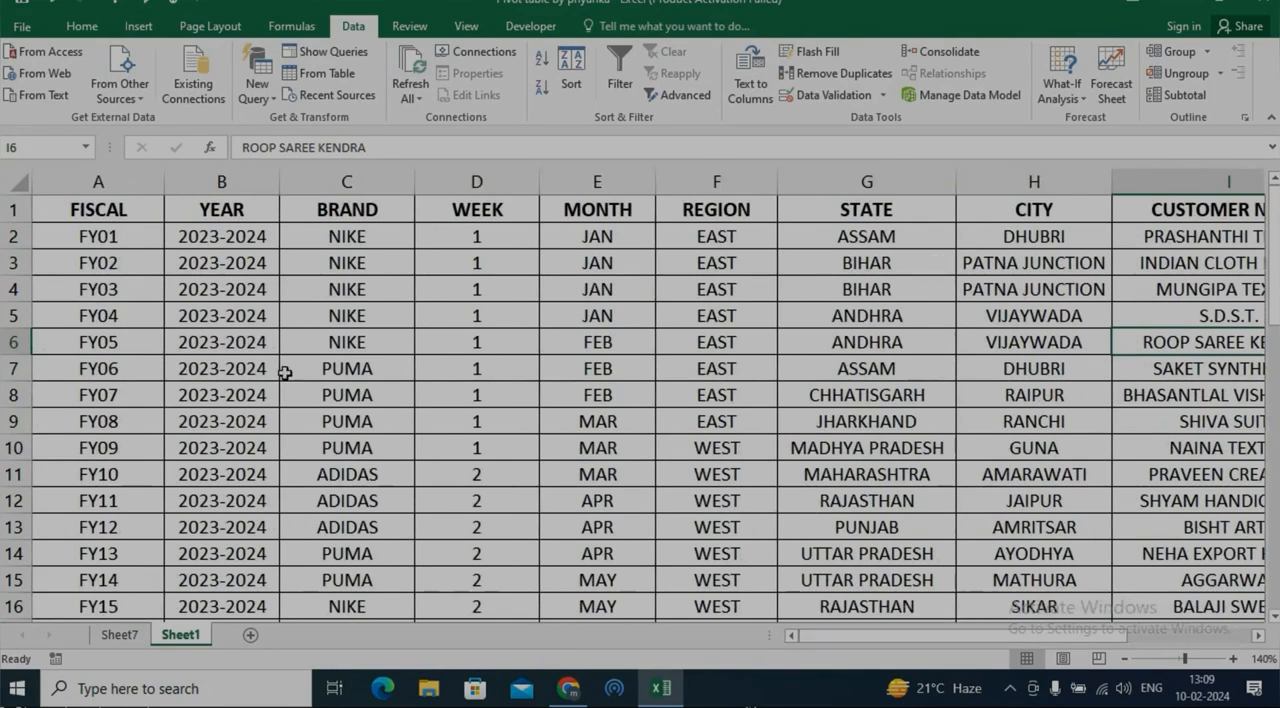
pyautogui.click(119, 635)
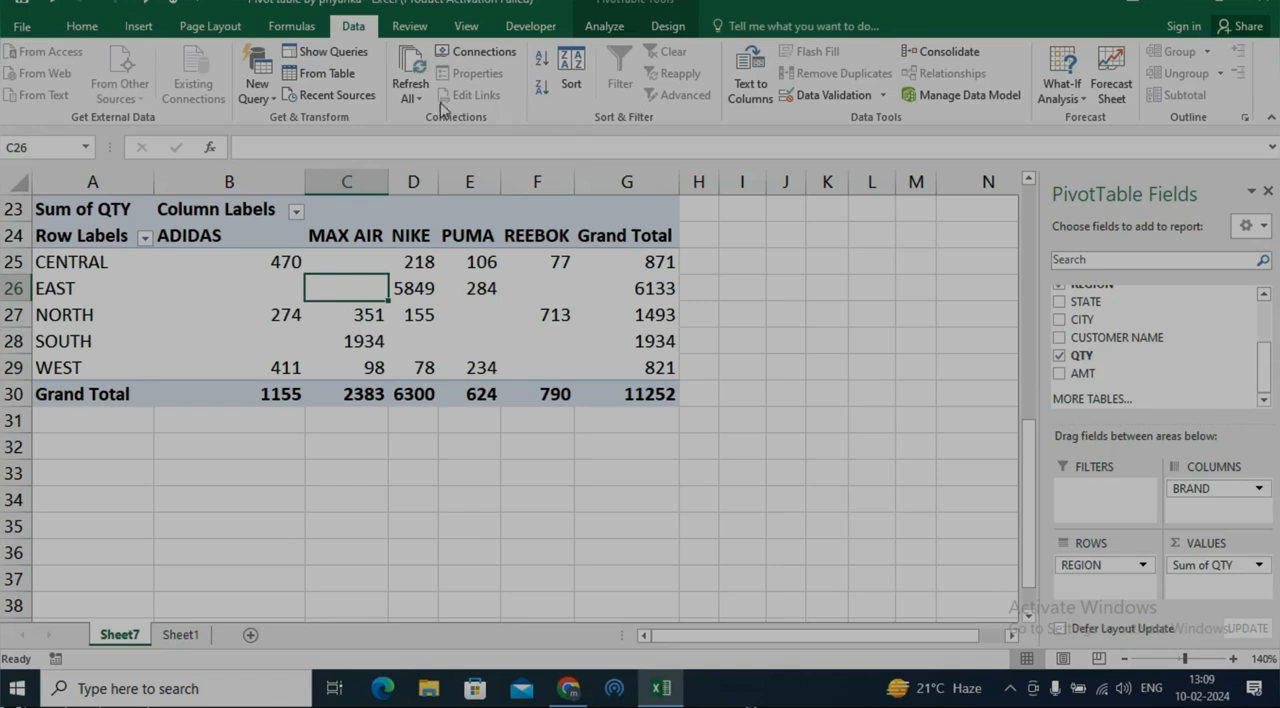
pyautogui.click(410, 96)
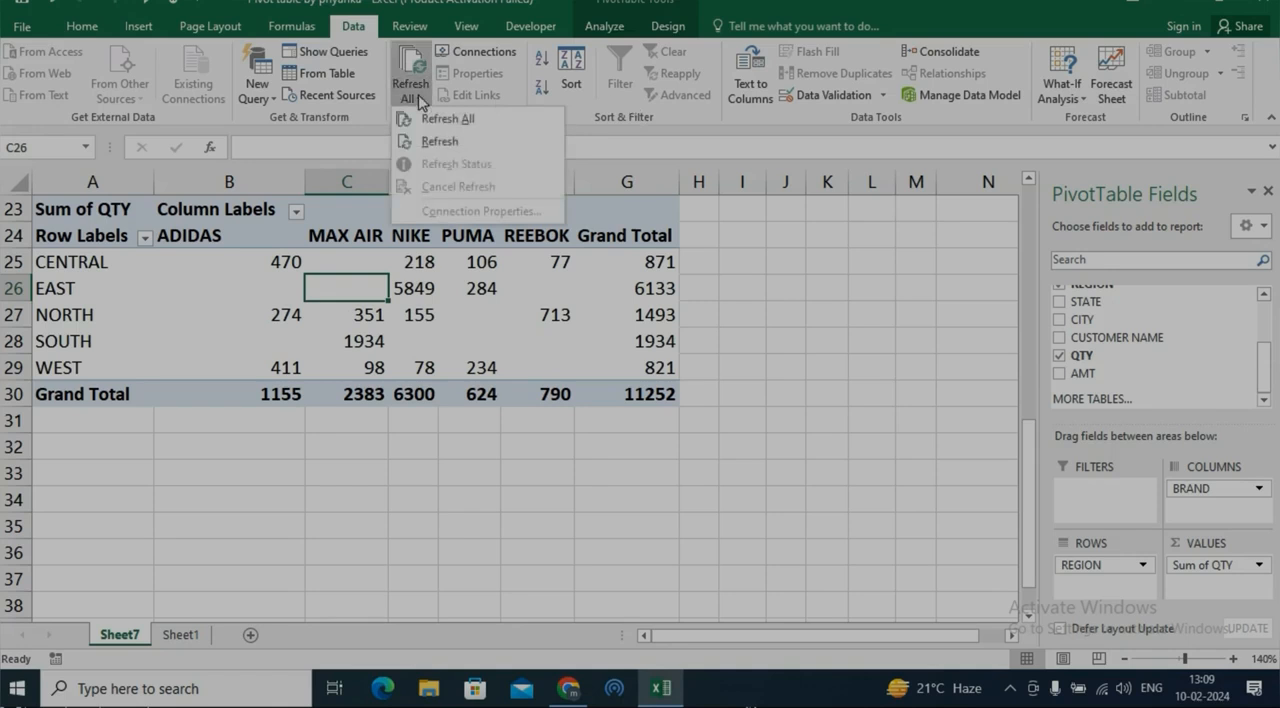
pyautogui.click(466, 127)
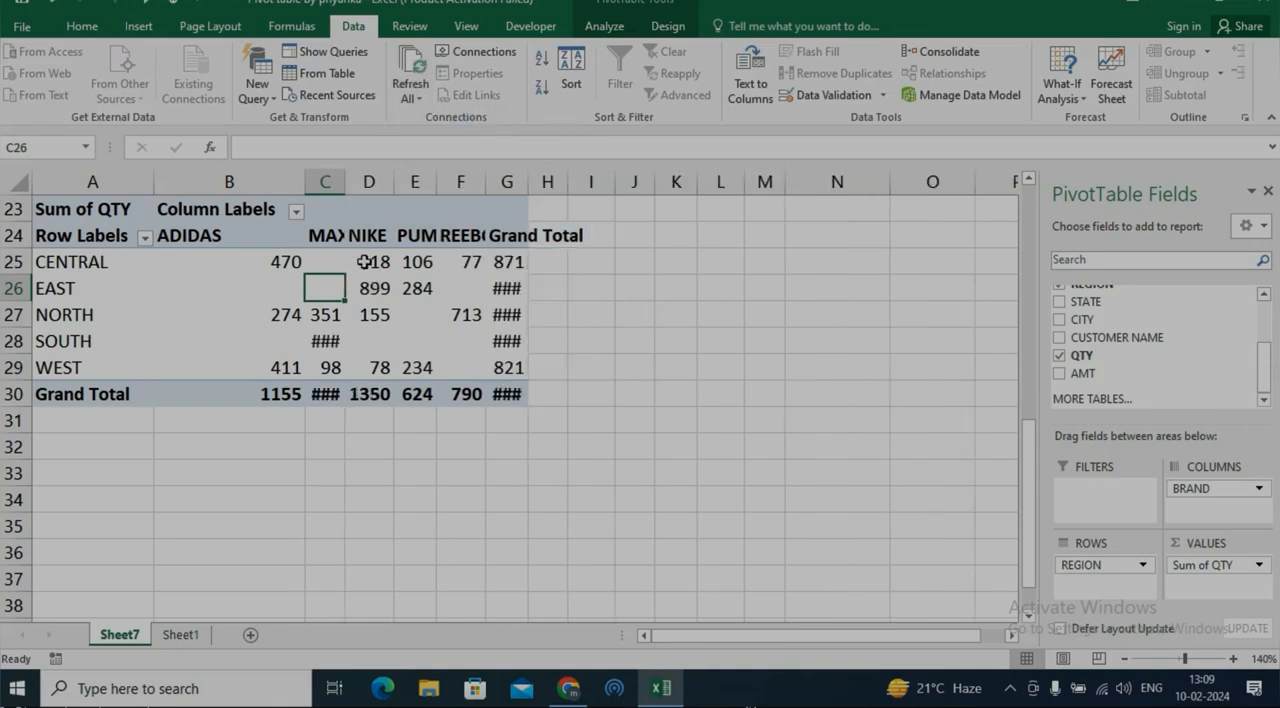
pyautogui.doubleClick(343, 183)
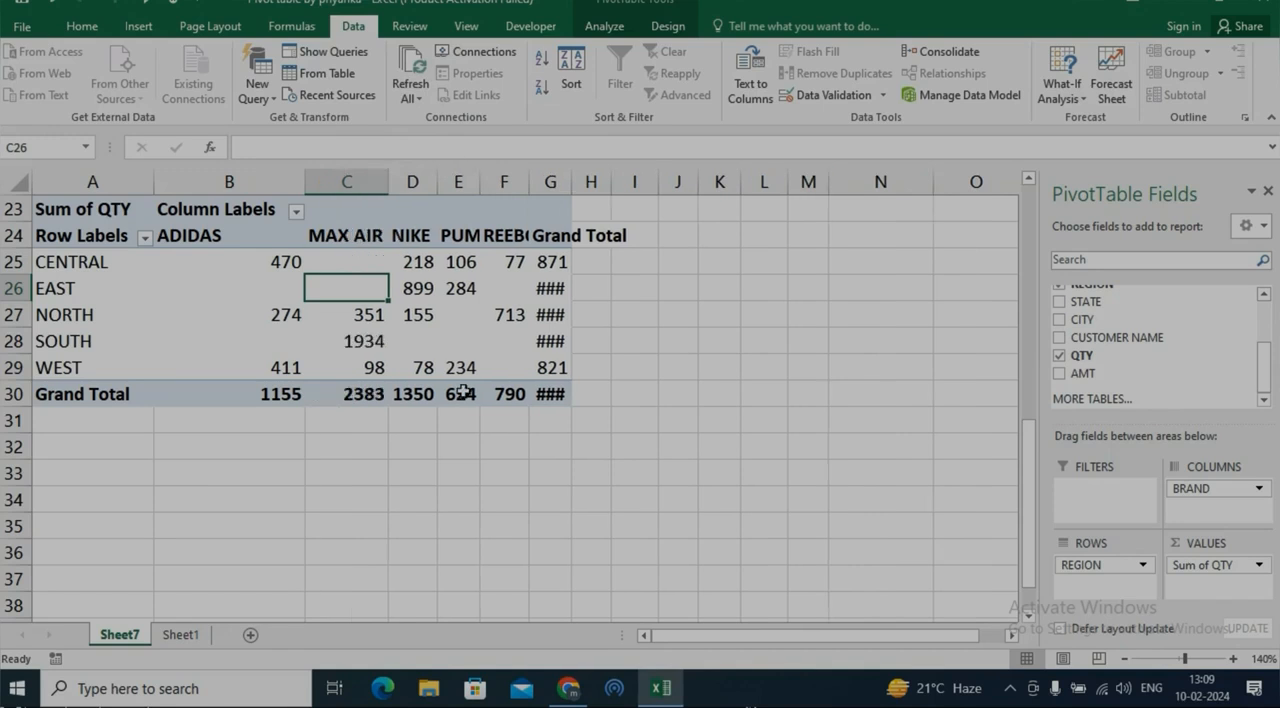
pyautogui.click(435, 292)
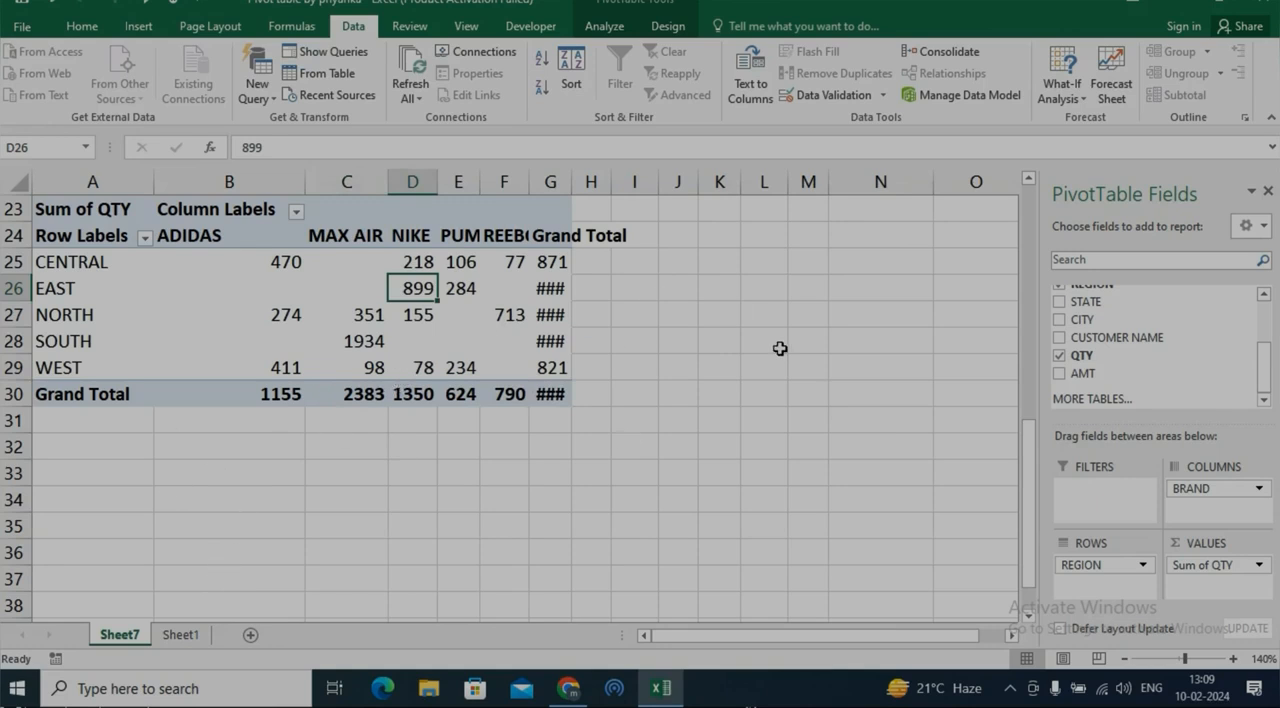
# Turn off the grand totals for rows and columns in the options of the PivotTable at A23
pyautogui.rightClick(298, 276)
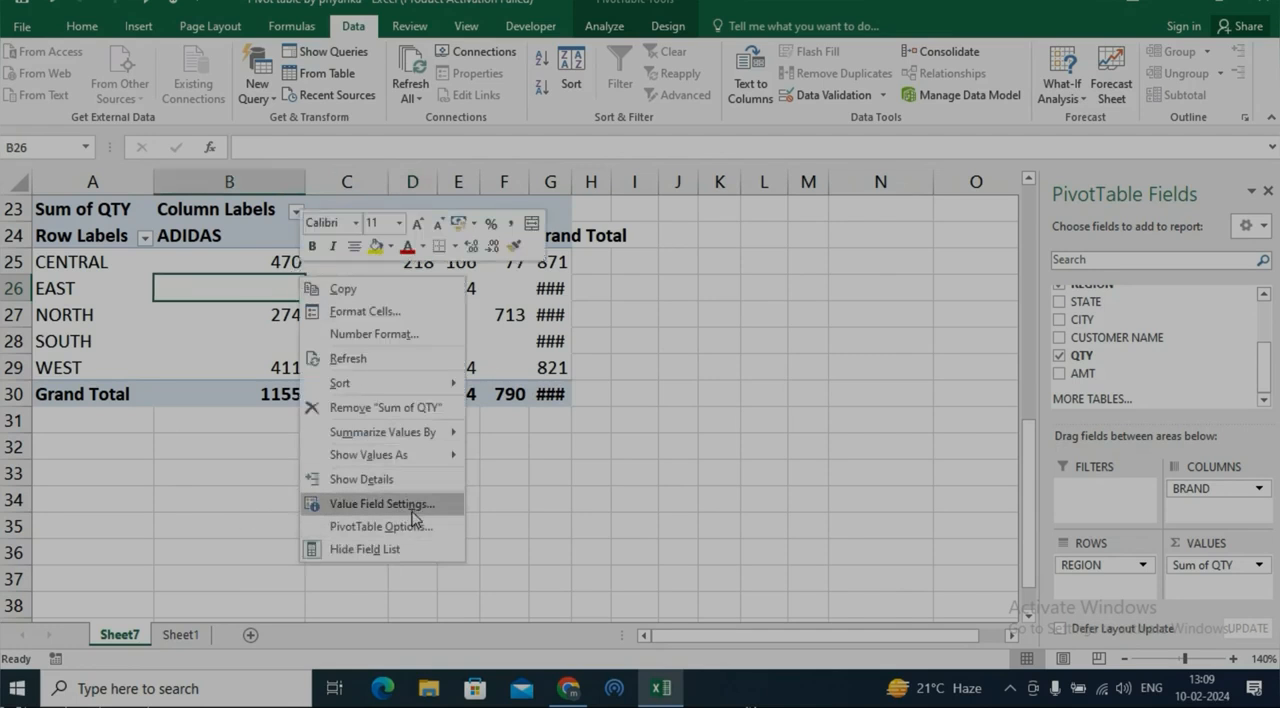
pyautogui.click(415, 526)
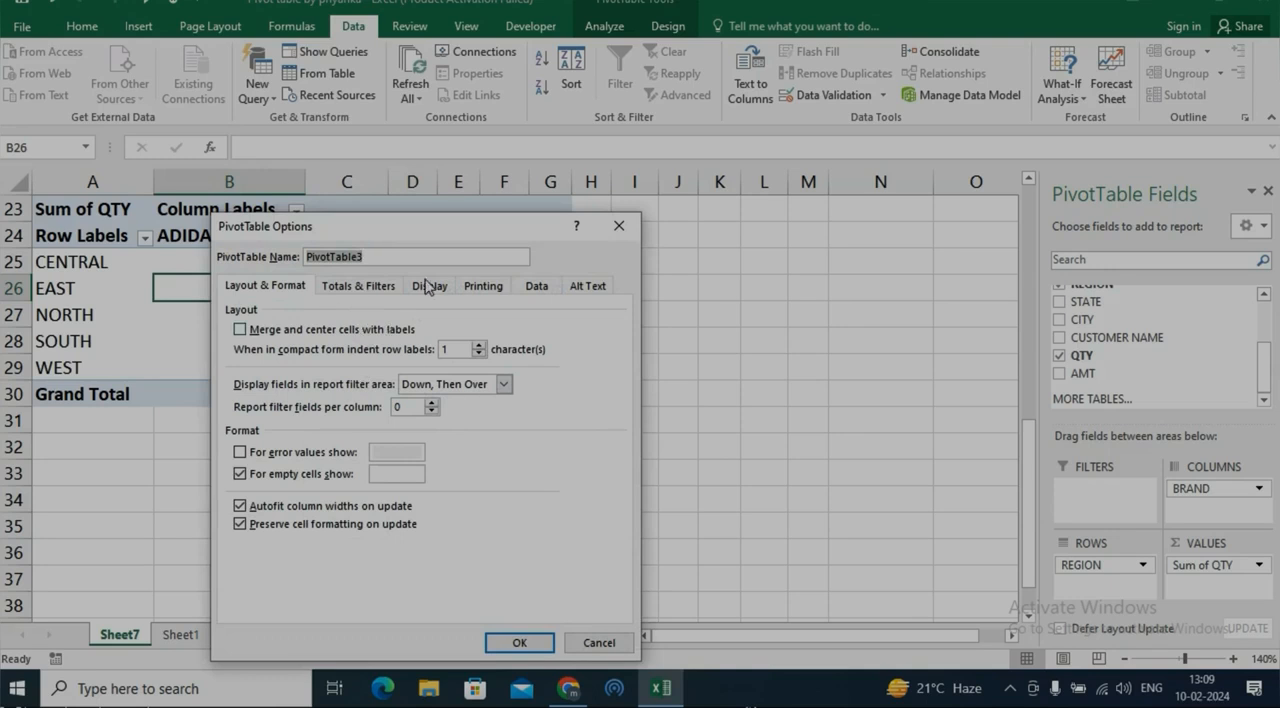
pyautogui.click(383, 288)
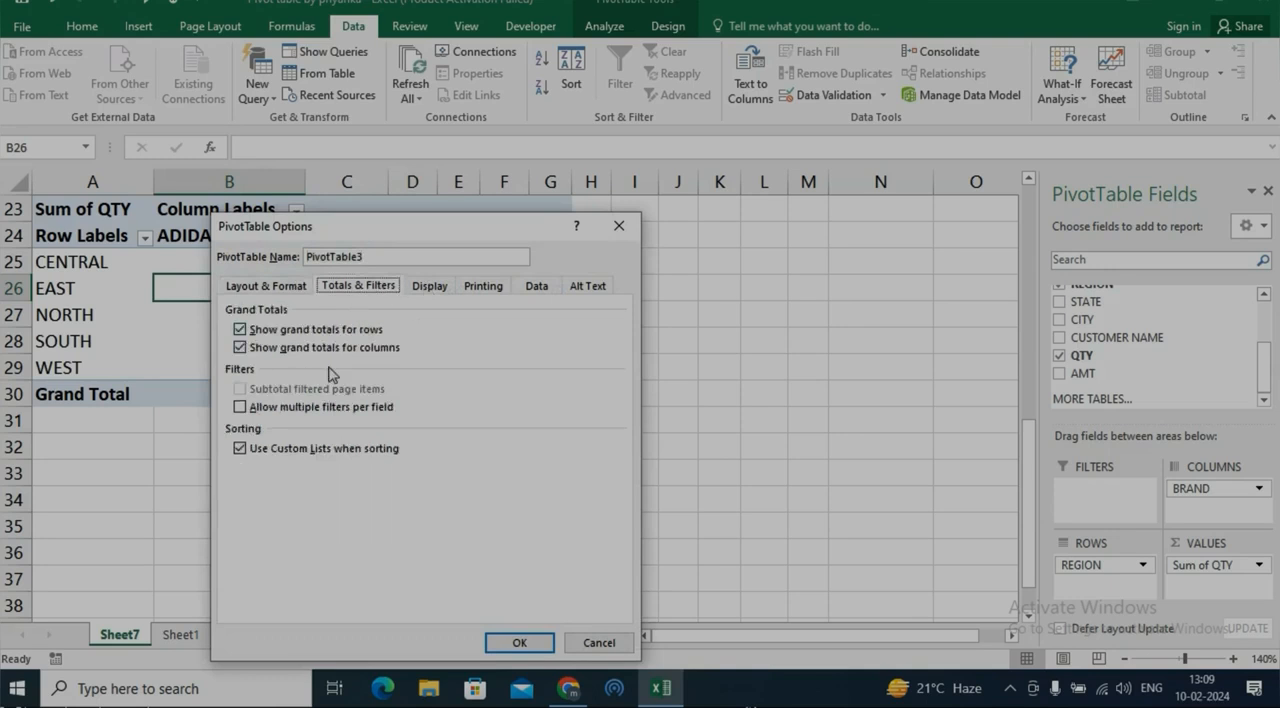
pyautogui.moveTo(408, 236); pyautogui.dragTo(590, 186)
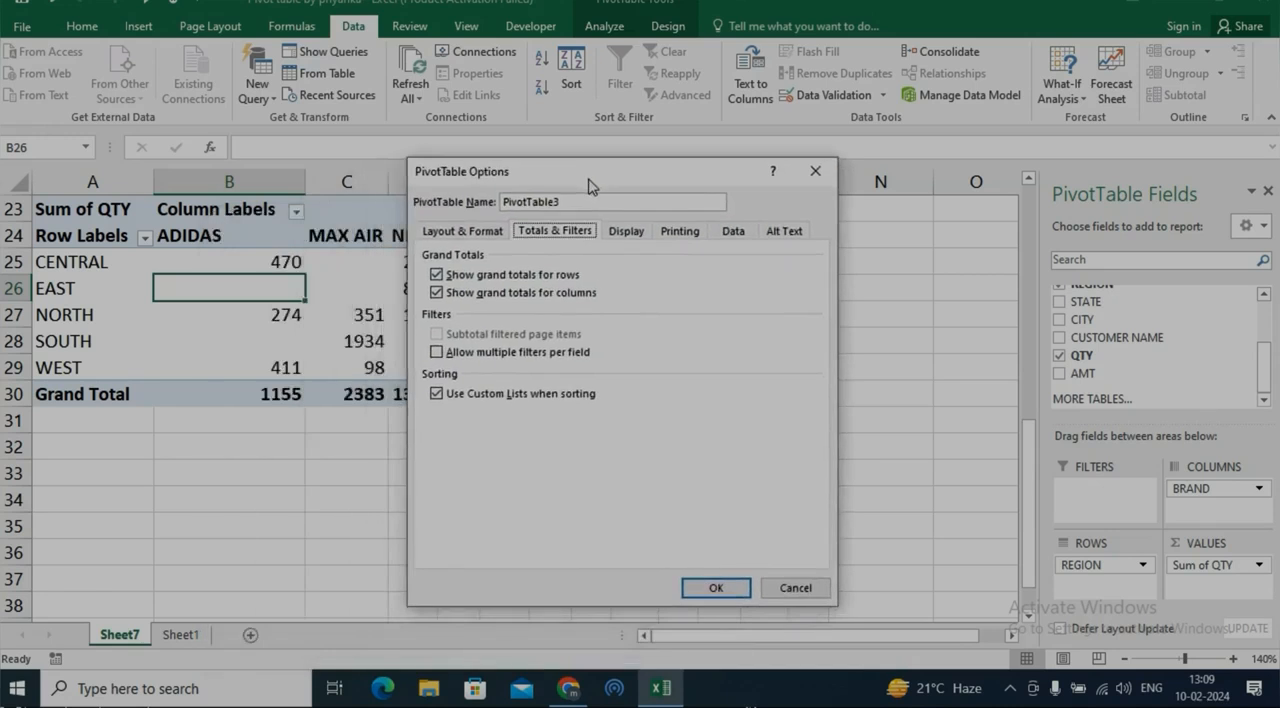
pyautogui.click(485, 233)
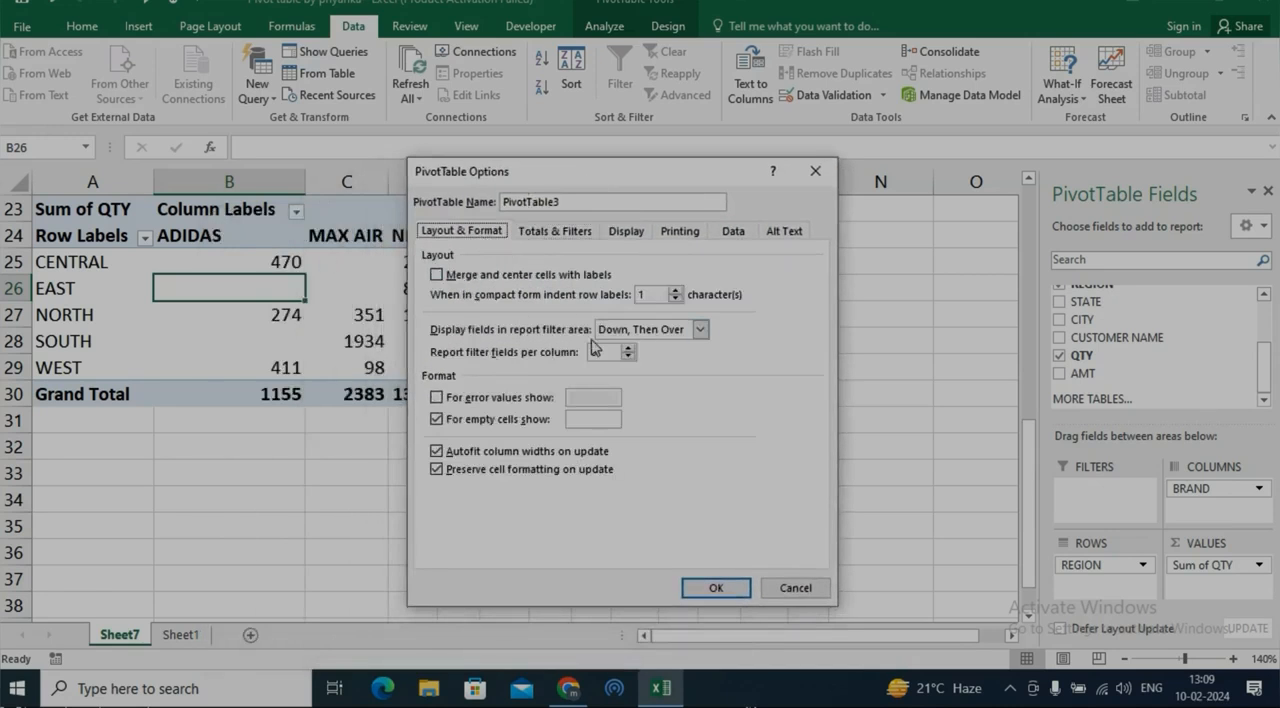
pyautogui.click(534, 238)
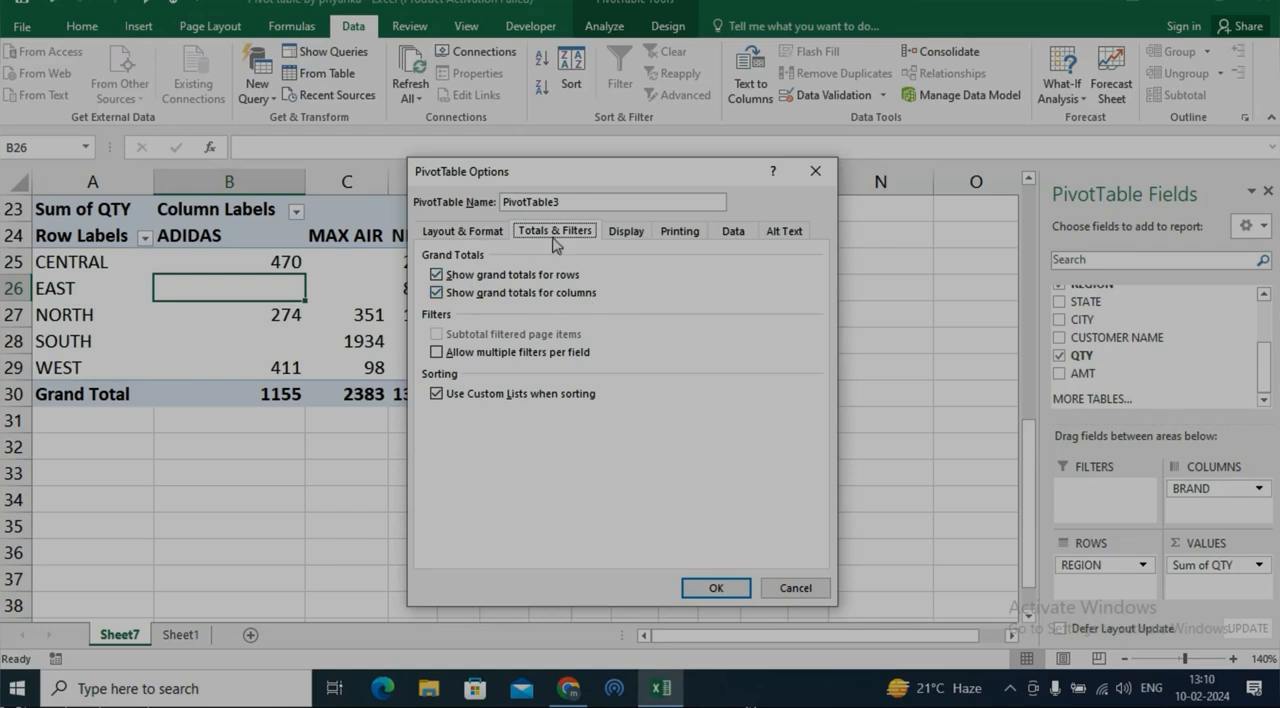
pyautogui.moveTo(567, 174); pyautogui.dragTo(407, 333)
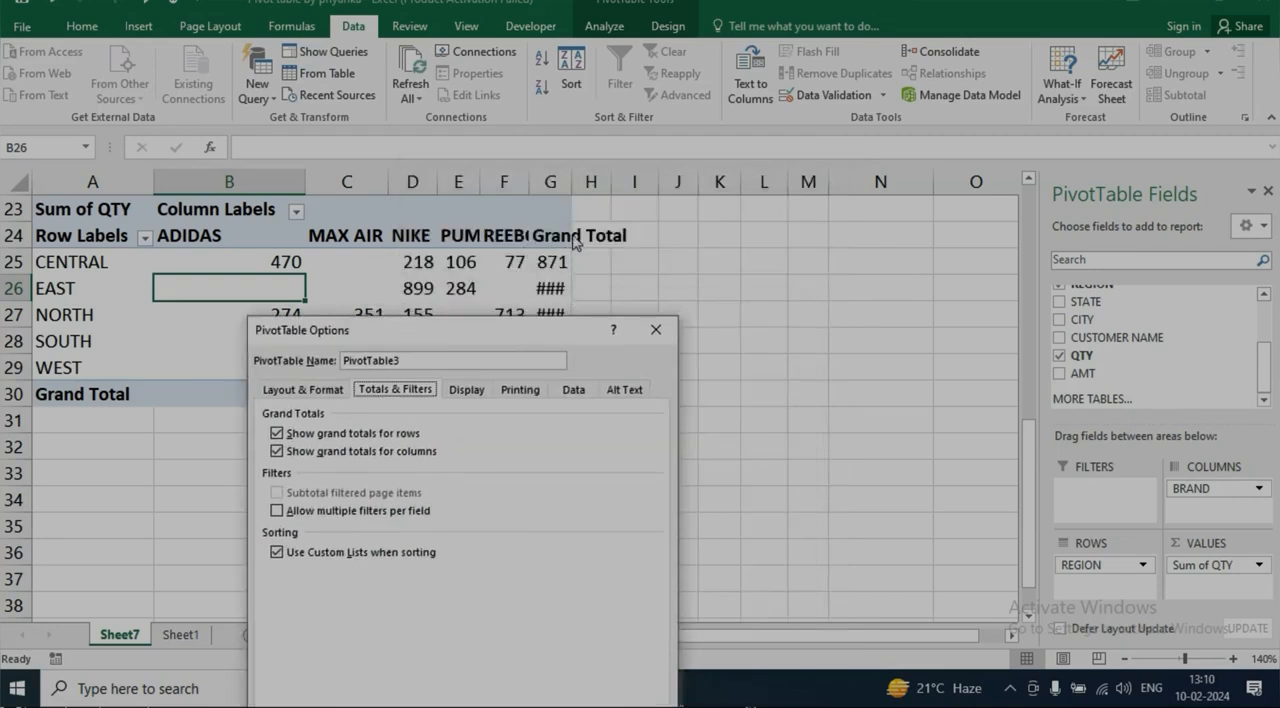
pyautogui.moveTo(513, 357); pyautogui.dragTo(895, 188)
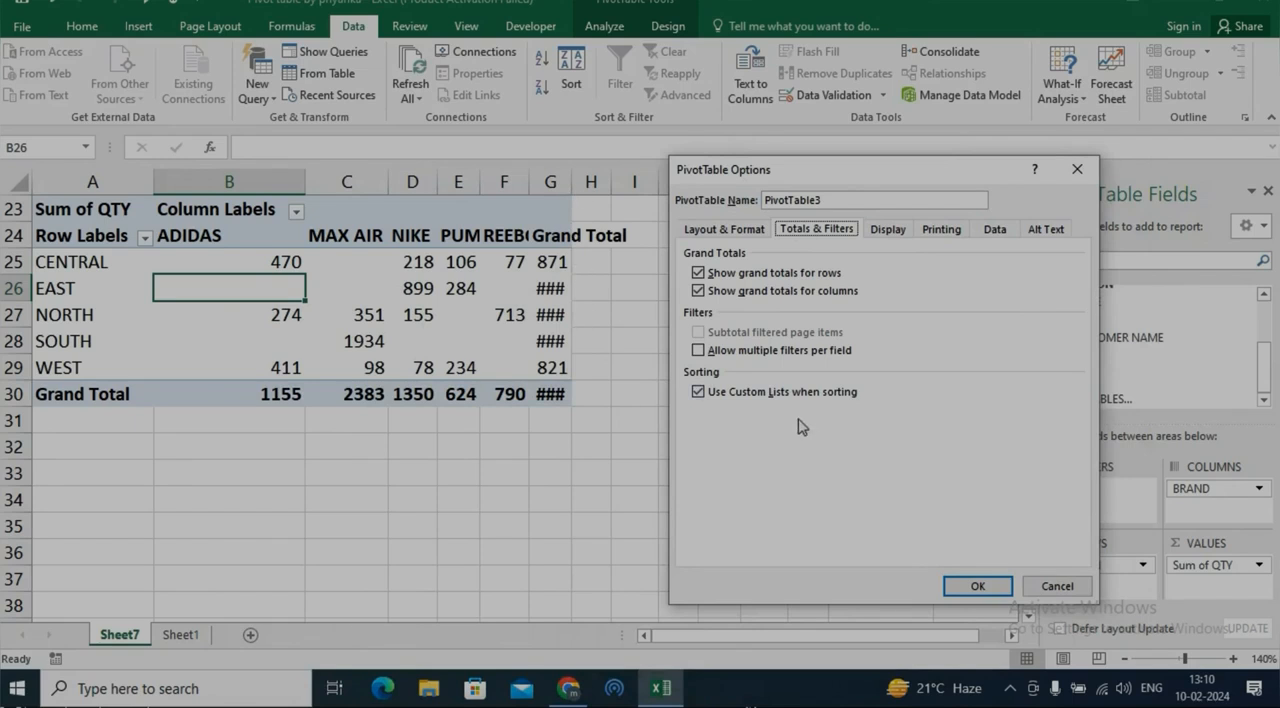
pyautogui.click(700, 273)
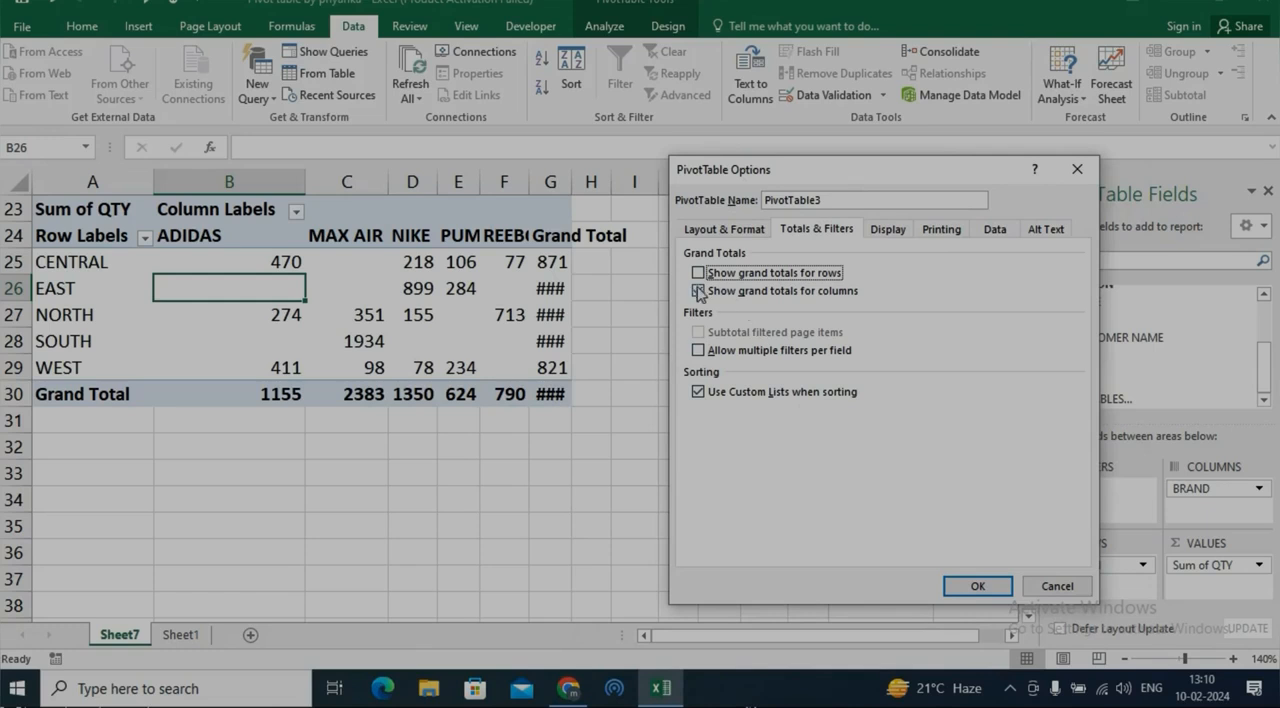
pyautogui.click(699, 291)
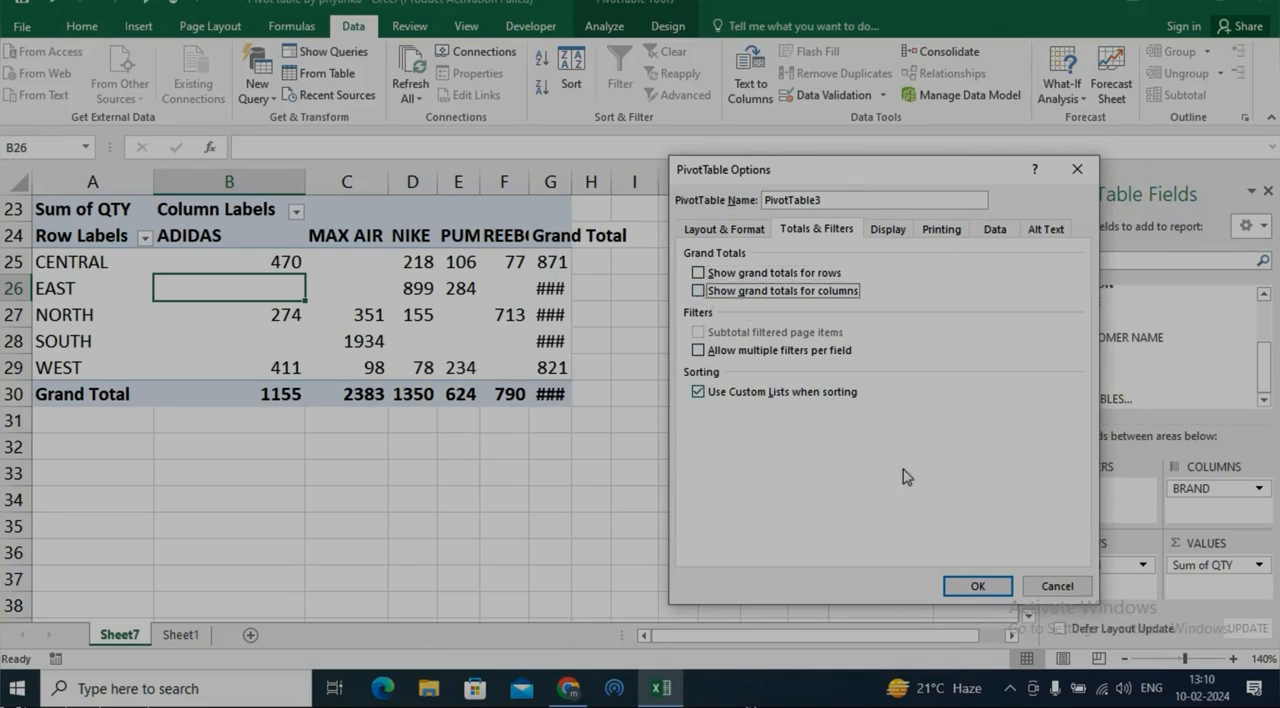
pyautogui.click(978, 585)
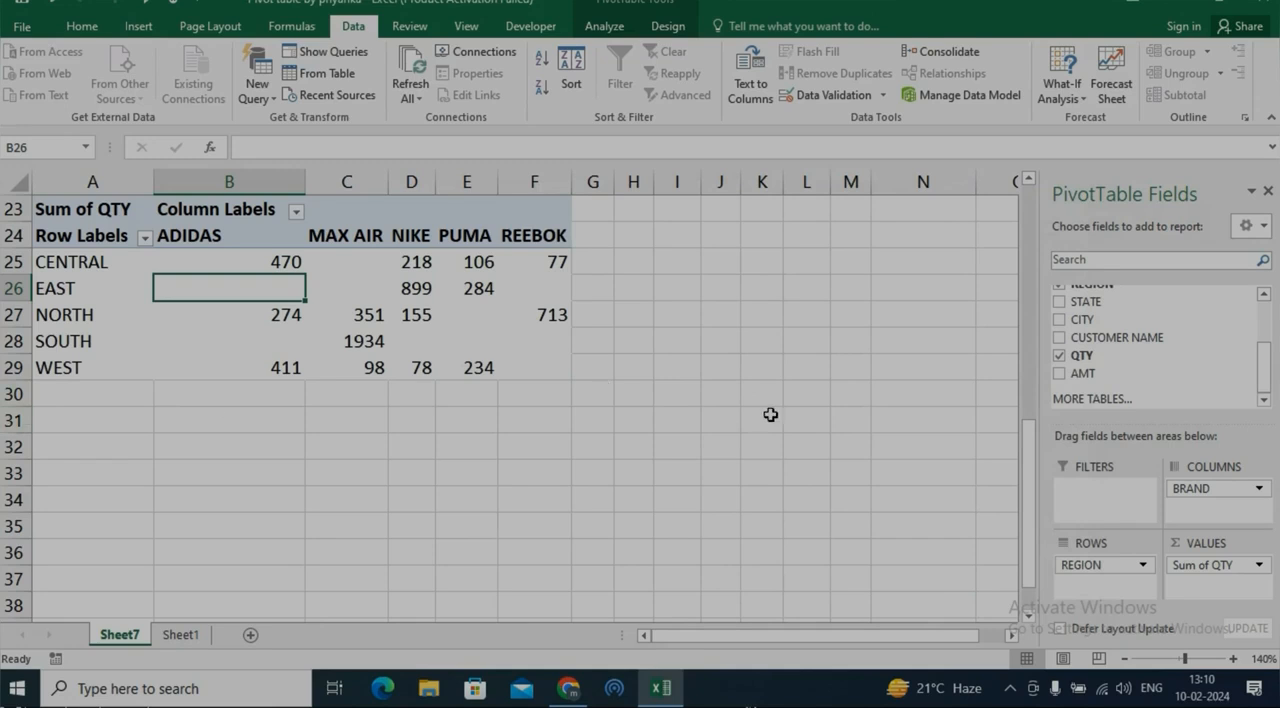
# Turn the grand totals for rows and columns back on for the PivotTable at A23
pyautogui.rightClick(361, 256)
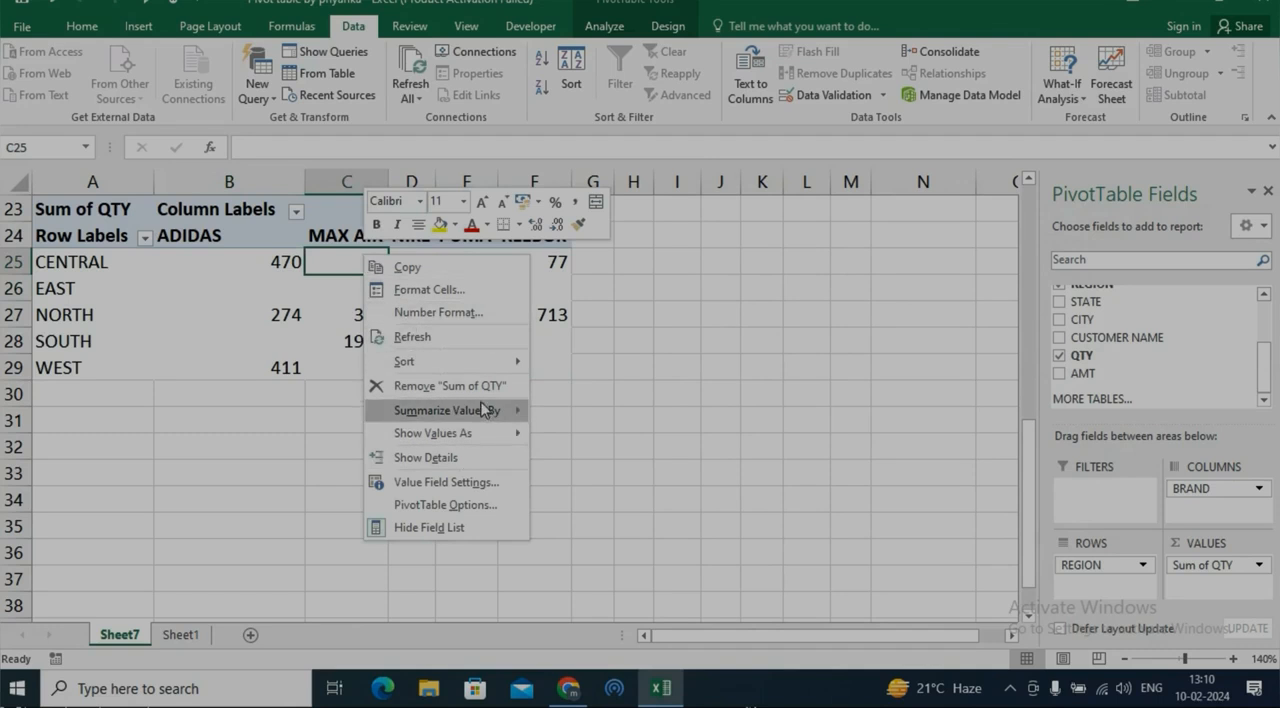
pyautogui.click(485, 508)
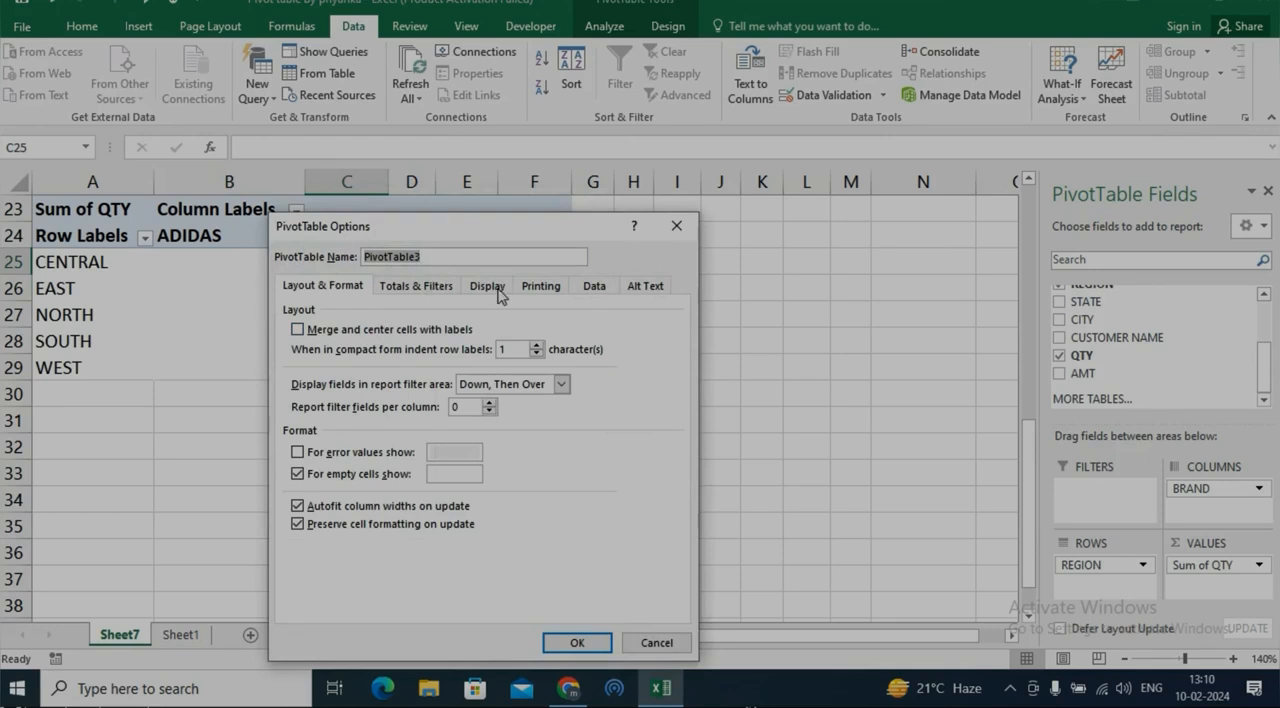
pyautogui.click(492, 292)
pyautogui.click(416, 286)
pyautogui.click(363, 330)
pyautogui.click(362, 348)
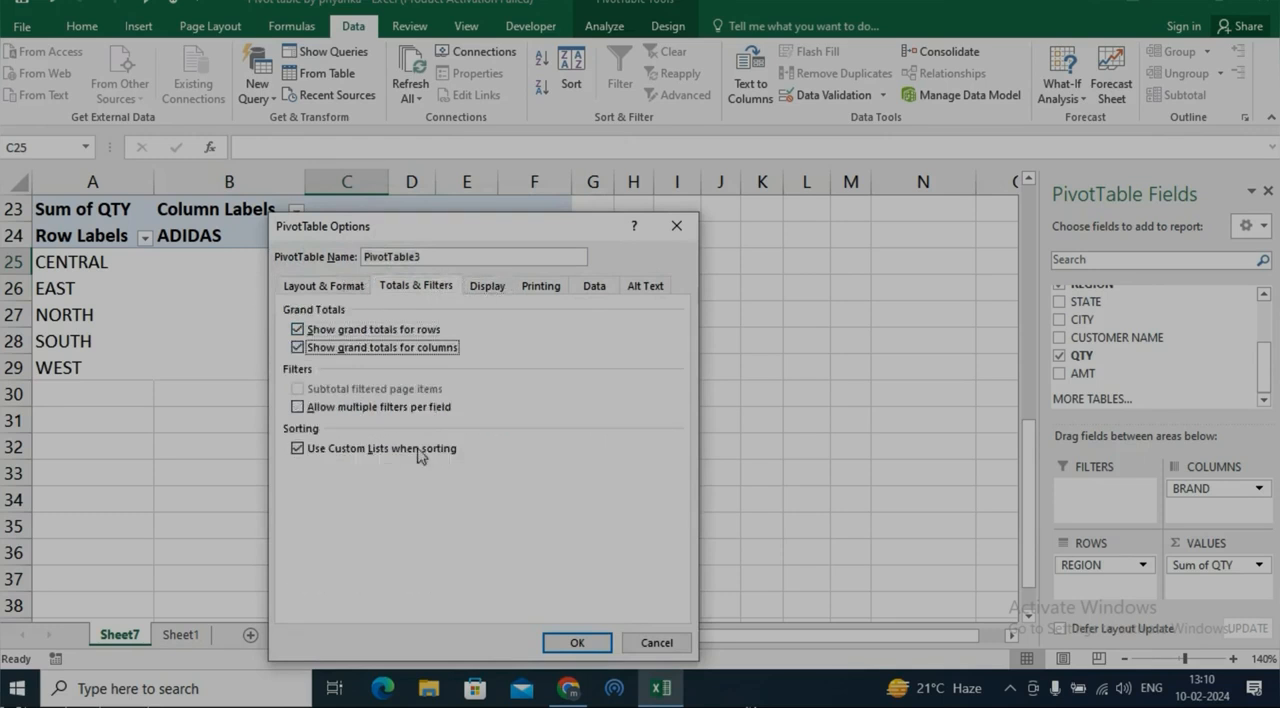
pyautogui.click(575, 641)
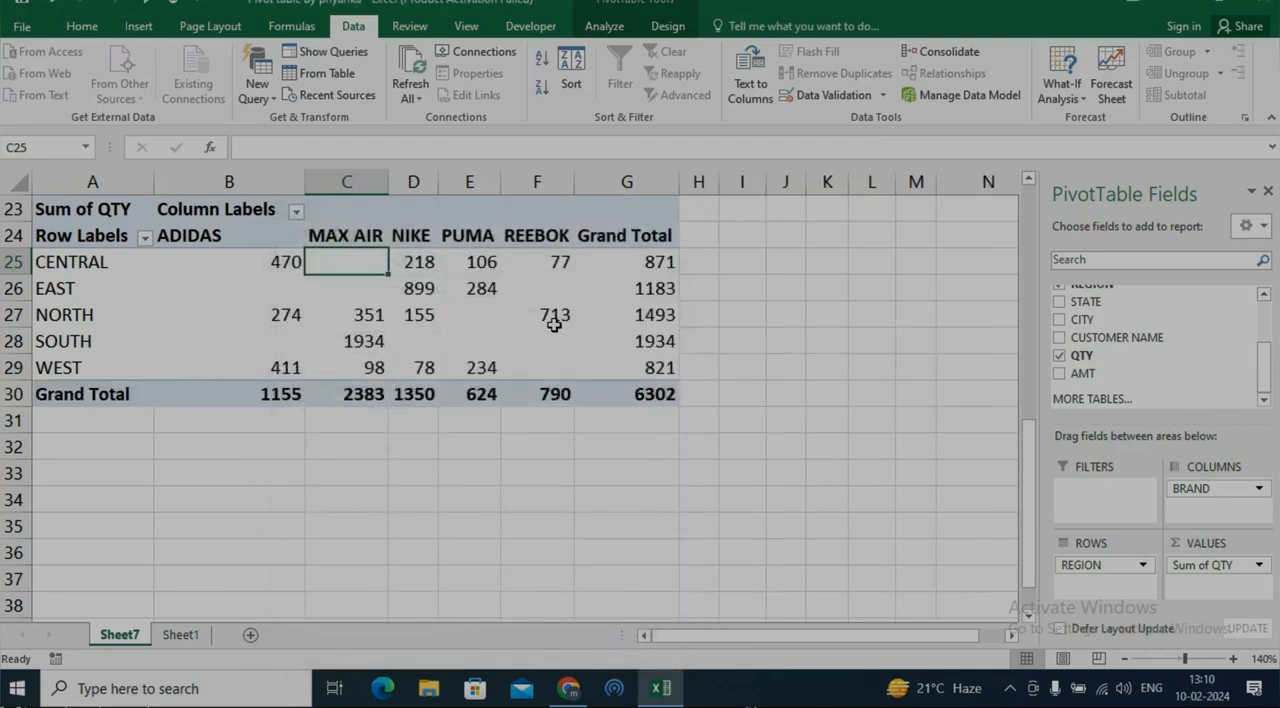
# Review the Totals & Filters, Layout & Format and Display options of the PivotTable at A23
pyautogui.rightClick(404, 305)
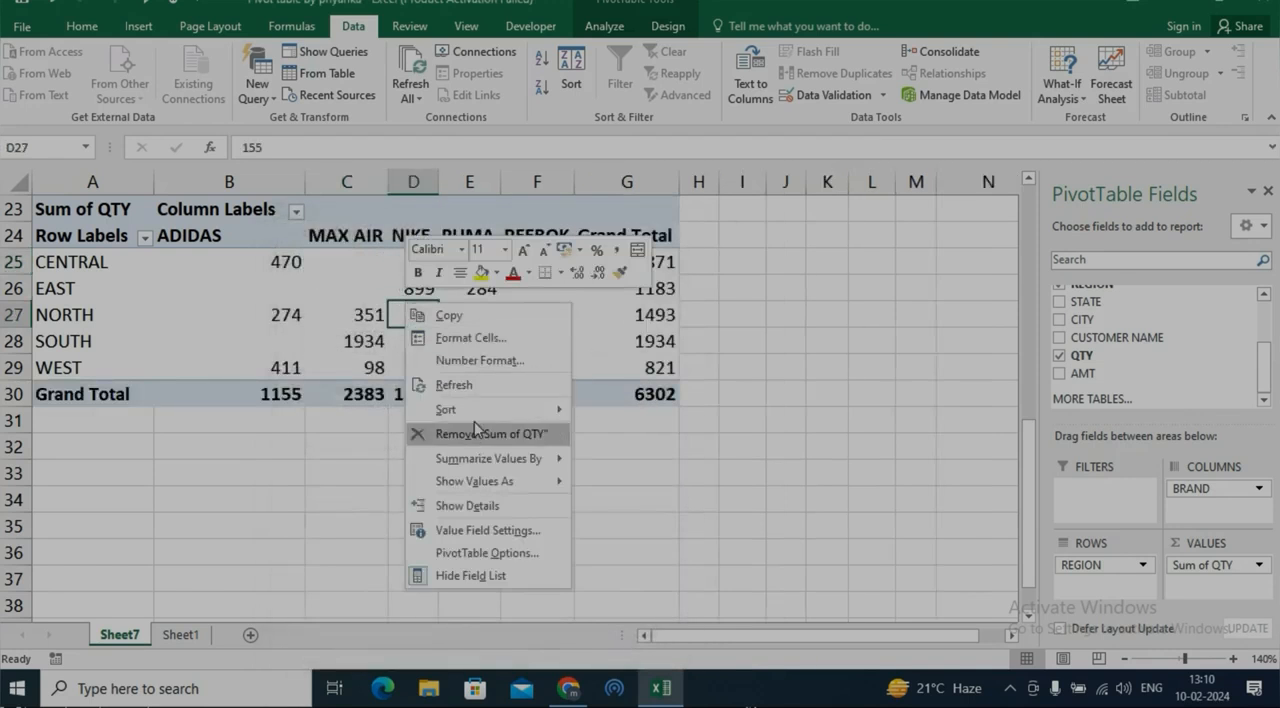
pyautogui.click(537, 555)
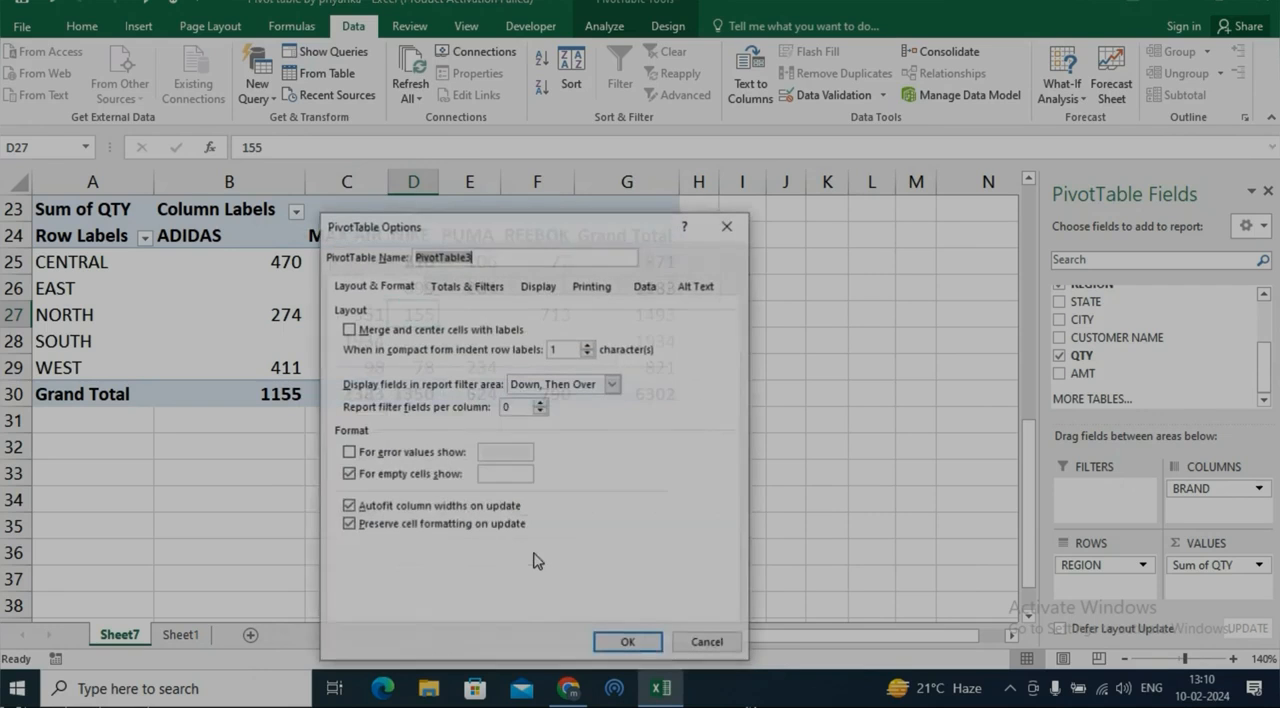
pyautogui.click(459, 288)
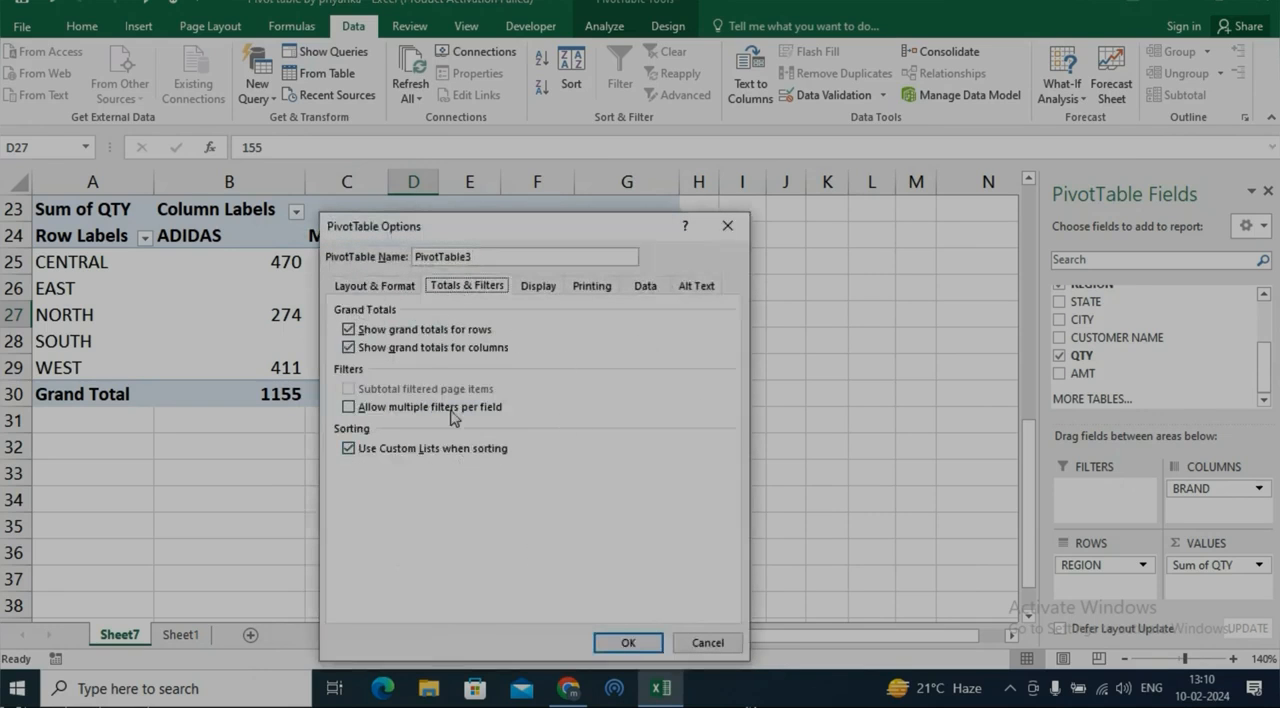
pyautogui.click(375, 287)
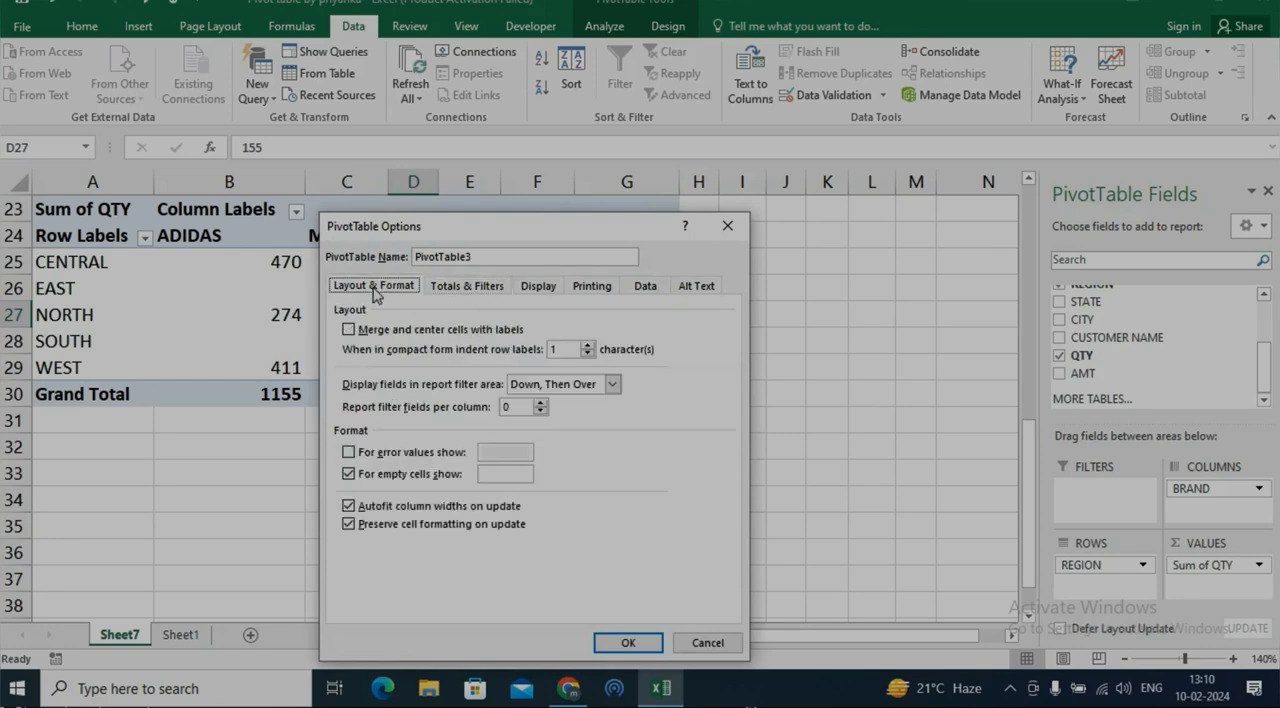
pyautogui.click(464, 290)
pyautogui.click(537, 290)
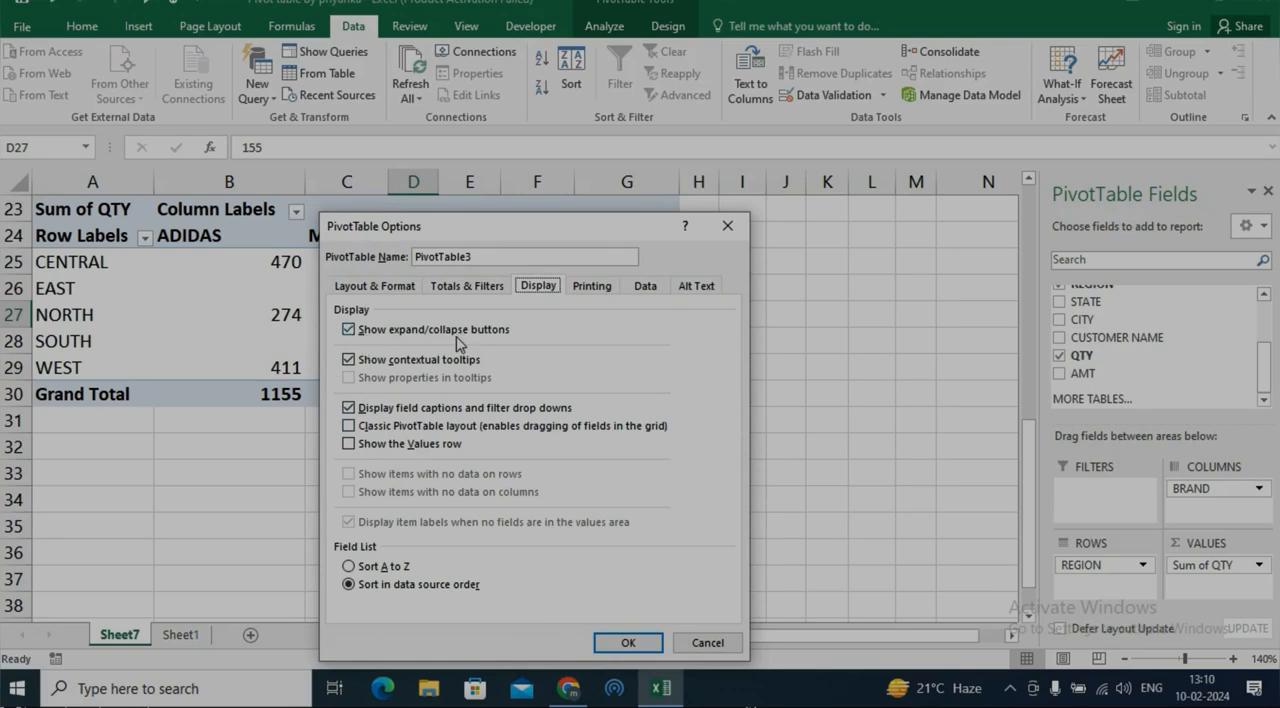
pyautogui.click(628, 642)
# Create a PivotTable from the Sheet1 data range A1:K48 and place it on the existing Sheet7 at cell A33
pyautogui.moveTo(1034, 508); pyautogui.dragTo(1034, 447)
pyautogui.click(199, 635)
pyautogui.click(266, 510)
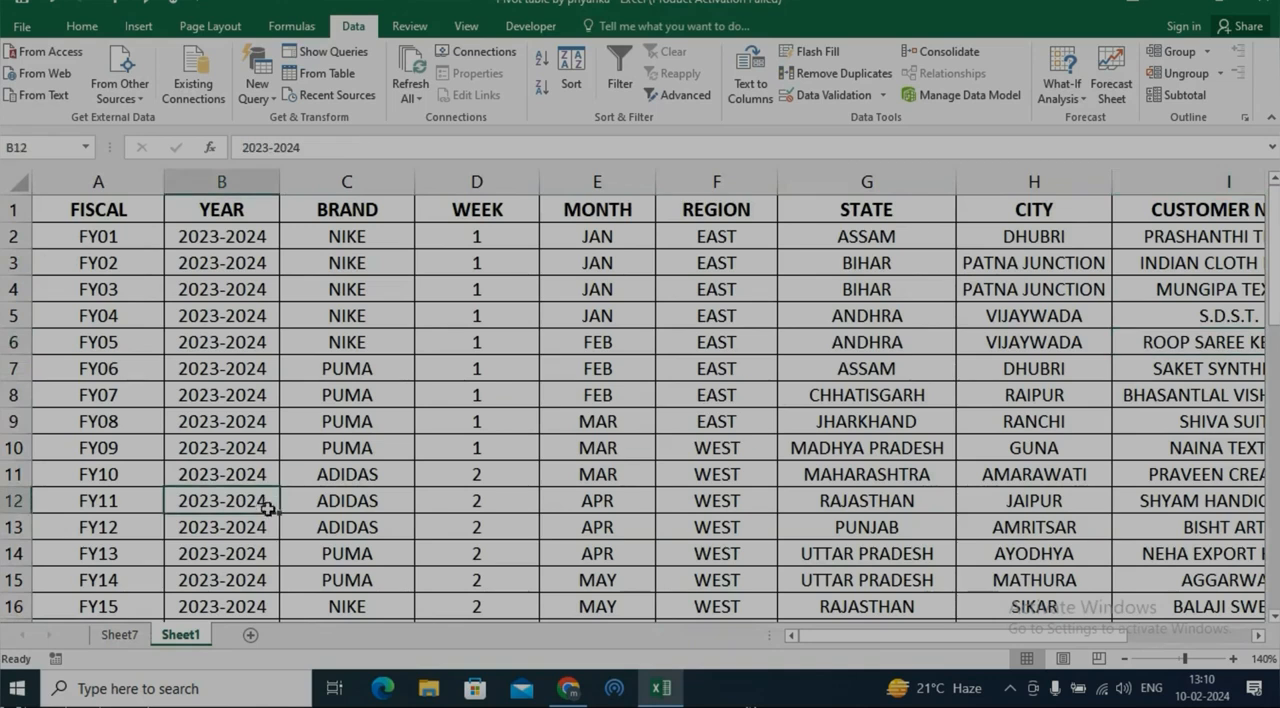
pyautogui.hotkey('ctrl', 'a')
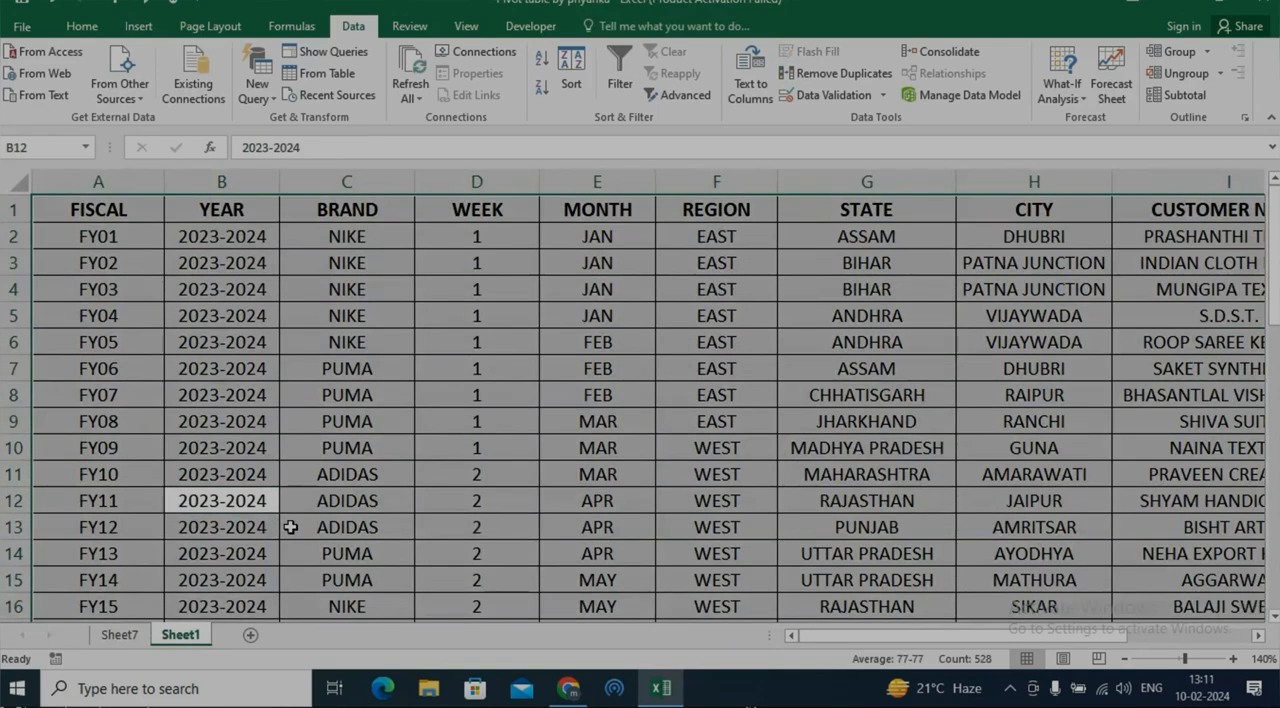
pyautogui.hotkey('alt', 'n')
pyautogui.press('v')
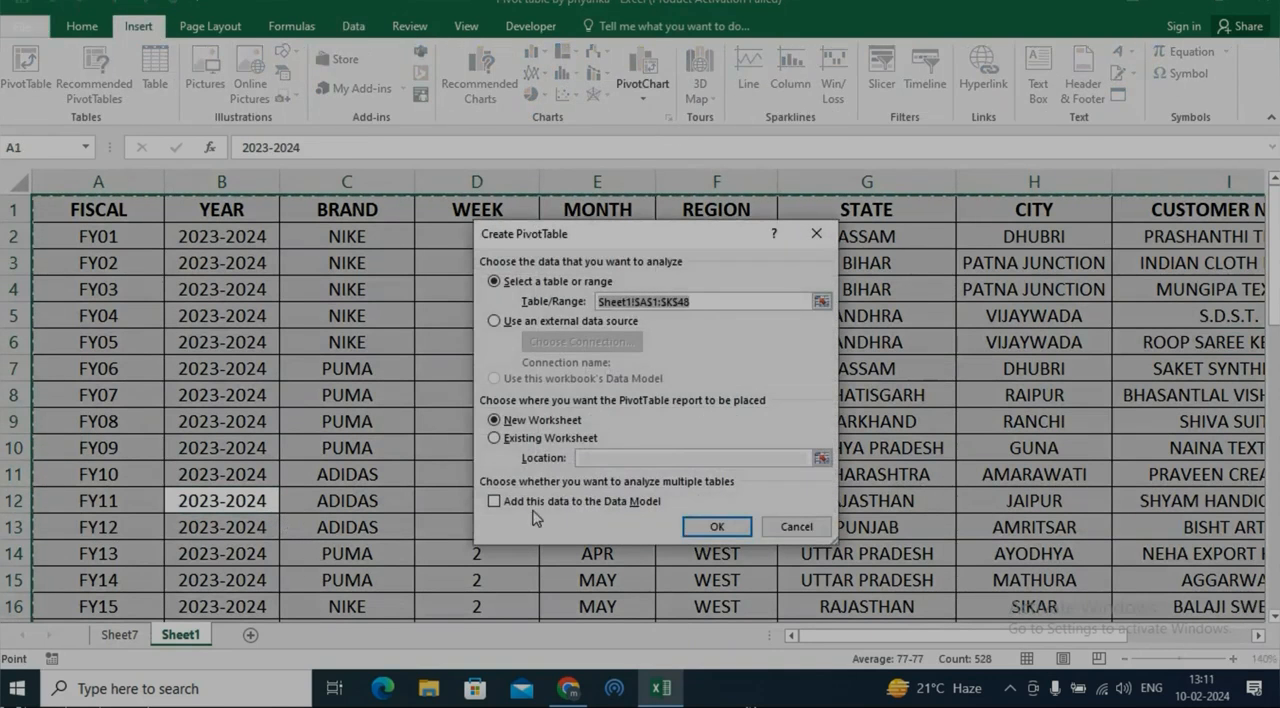
pyautogui.click(540, 438)
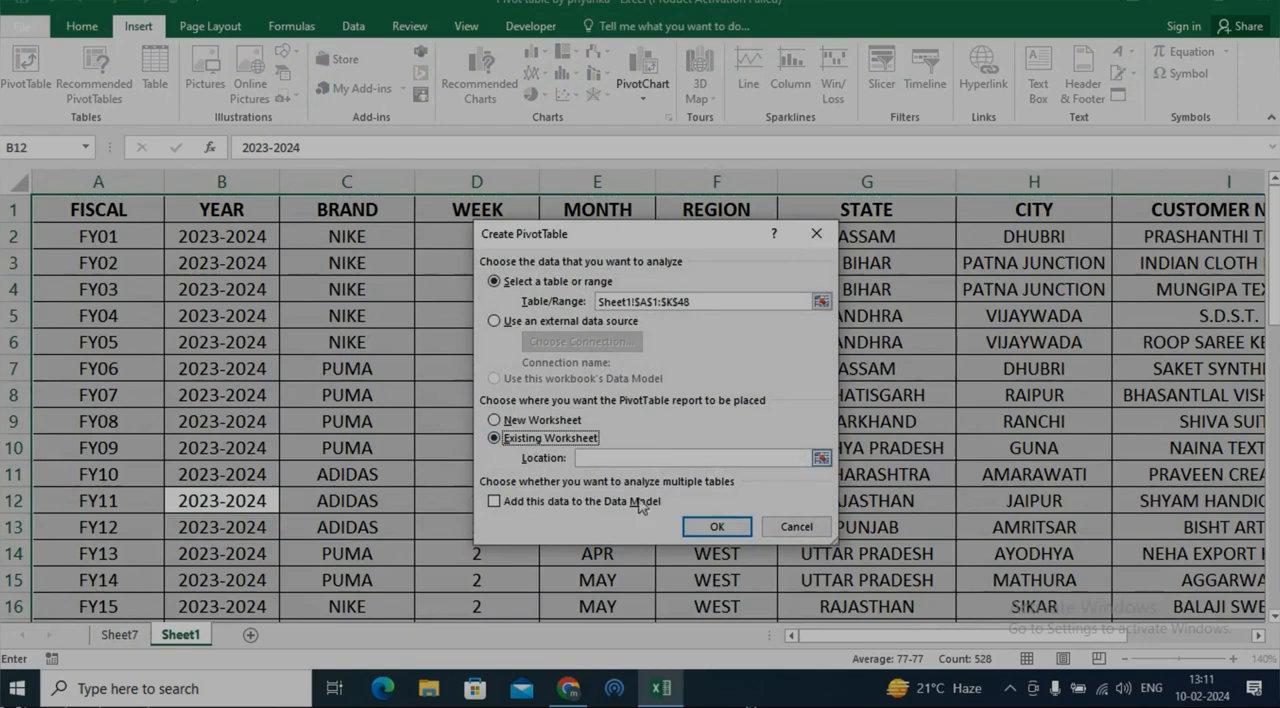
pyautogui.click(820, 457)
pyautogui.click(119, 634)
pyautogui.scroll(-4, 100, 575)
pyautogui.click(100, 343)
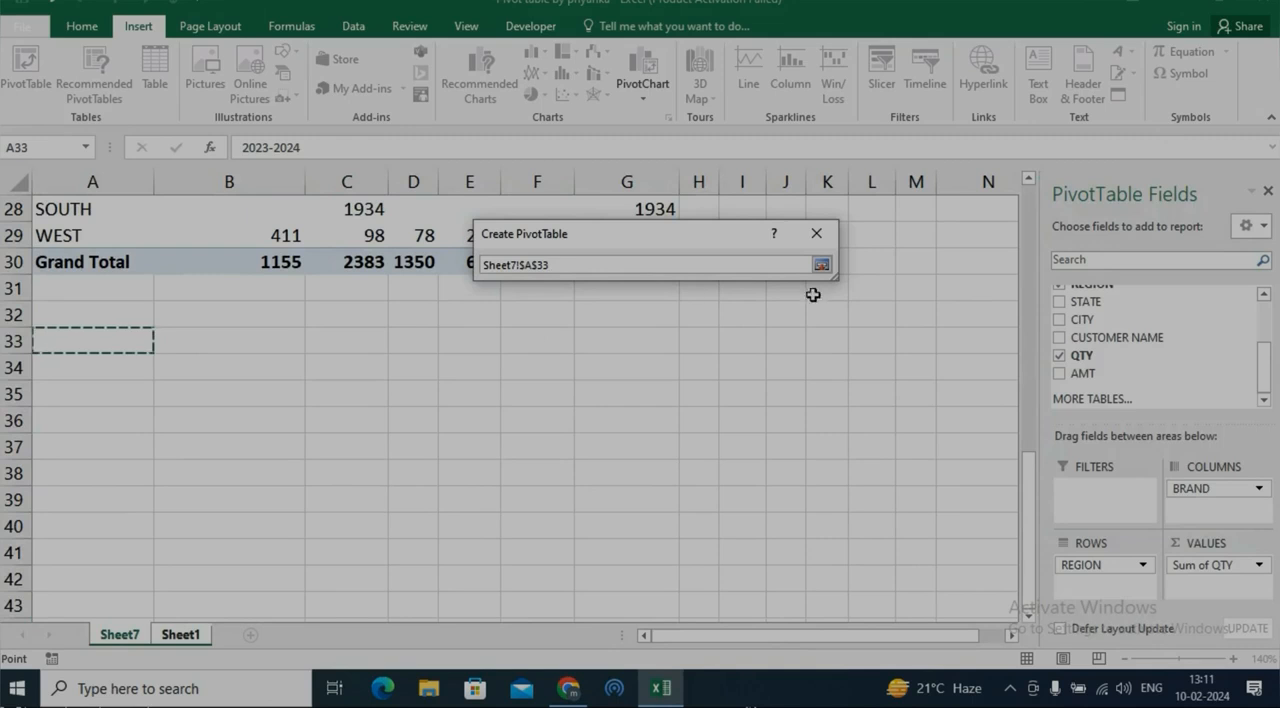
pyautogui.click(821, 264)
pyautogui.click(700, 524)
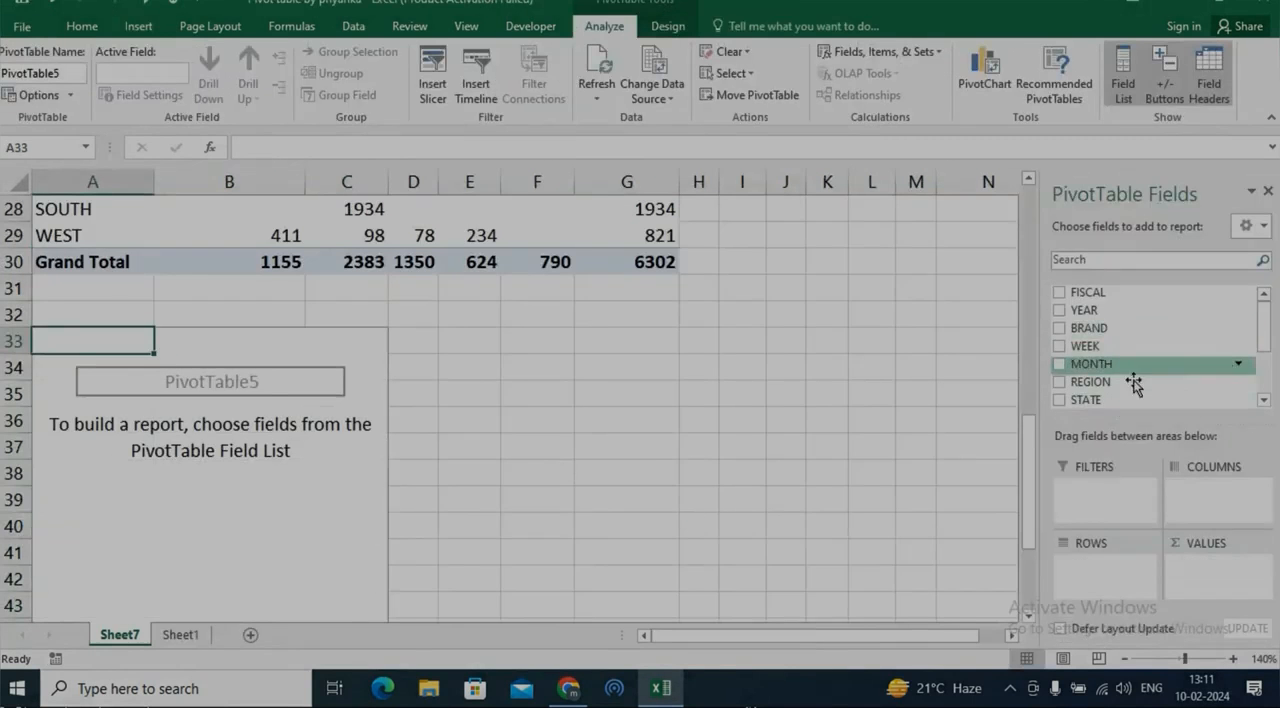
# Lay out the PivotTable at A33 with BRAND as columns, STATE then REGION as rows, and the sum of QTY as values
pyautogui.moveTo(1115, 330); pyautogui.dragTo(1190, 495)
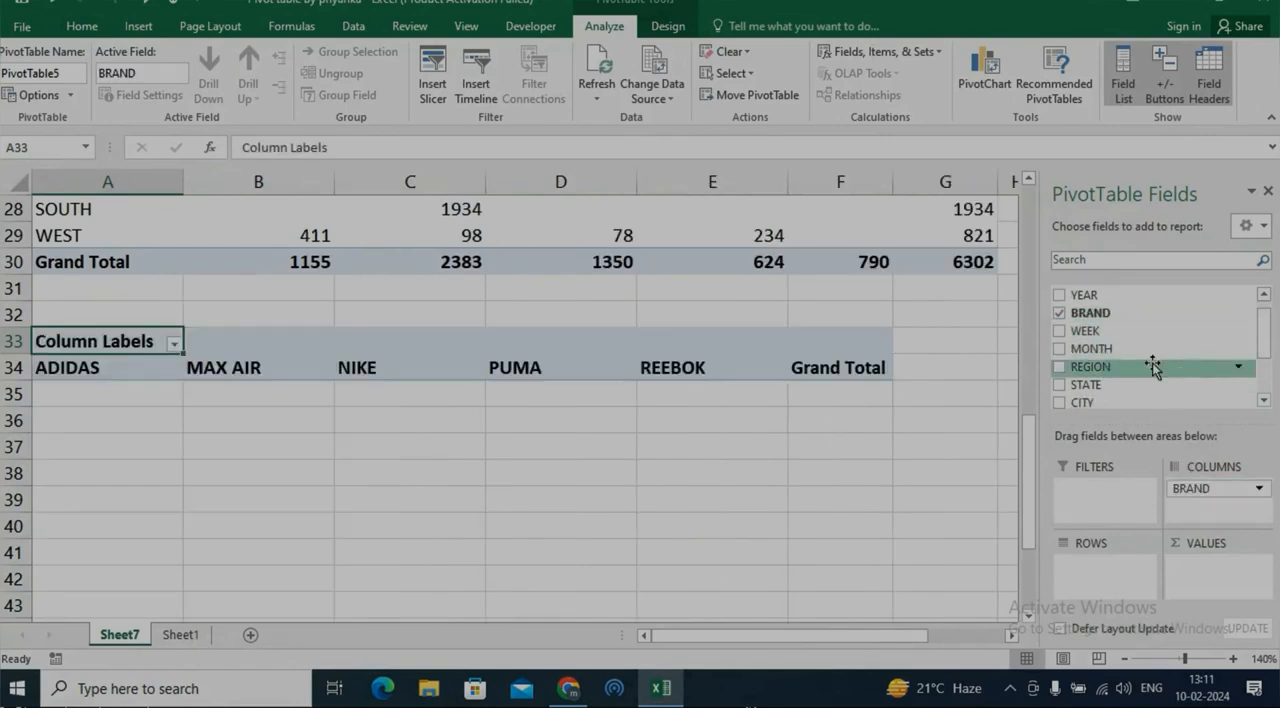
pyautogui.moveTo(1137, 388); pyautogui.dragTo(1098, 566)
pyautogui.moveTo(1117, 366); pyautogui.dragTo(1106, 586)
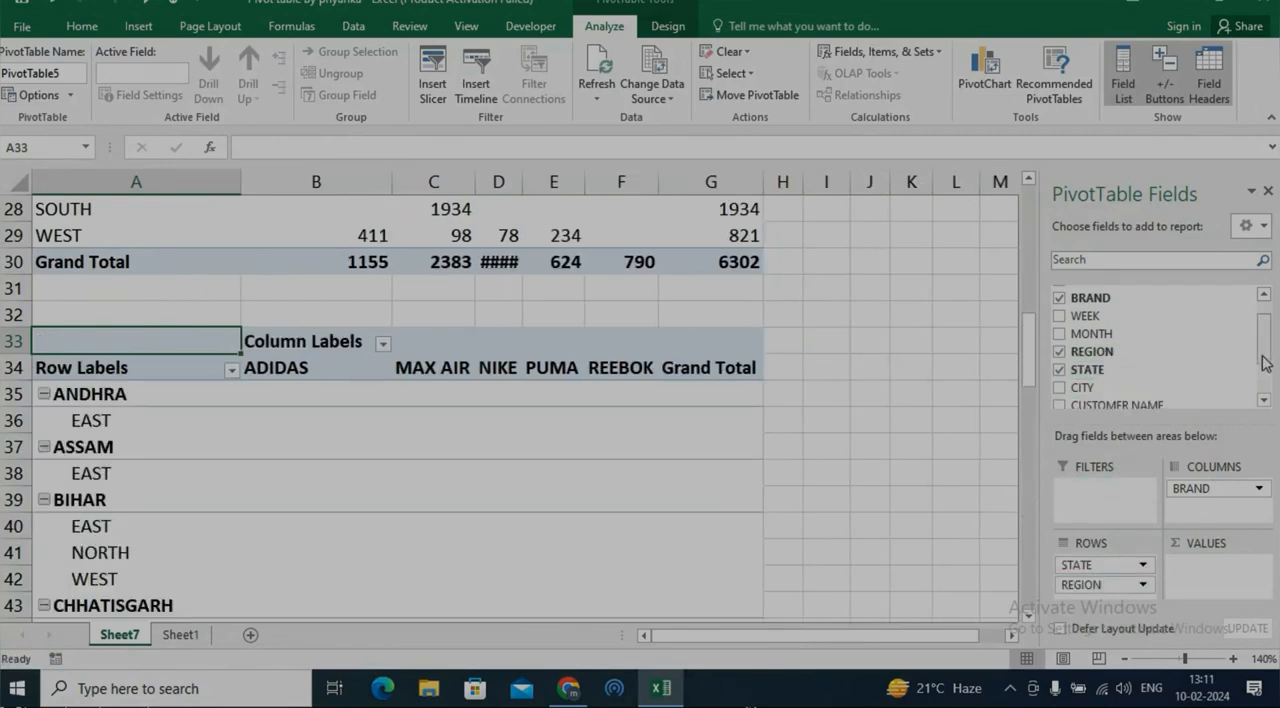
pyautogui.scroll(-2, 1150, 370)
pyautogui.moveTo(1155, 357); pyautogui.dragTo(1205, 565)
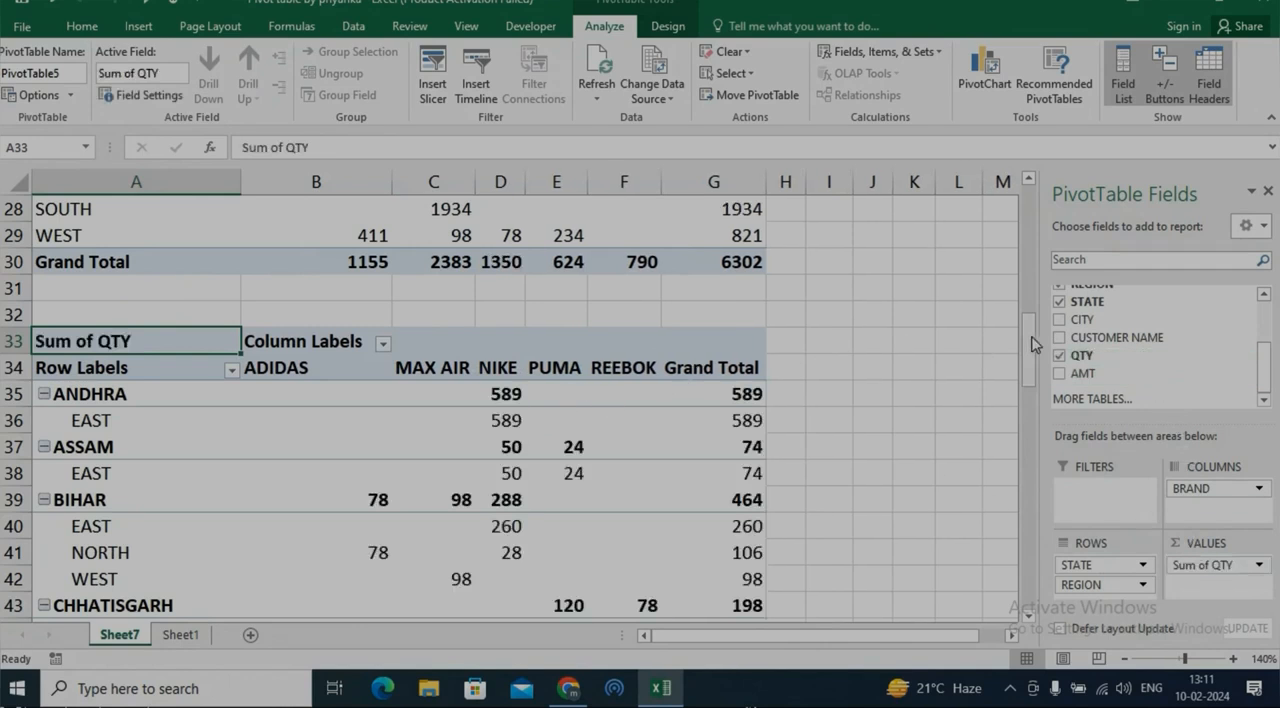
# Examine how the STATE groups and their REGION sub-rows are arranged in the PivotTable at A33
pyautogui.moveTo(1030, 346); pyautogui.dragTo(1030, 386)
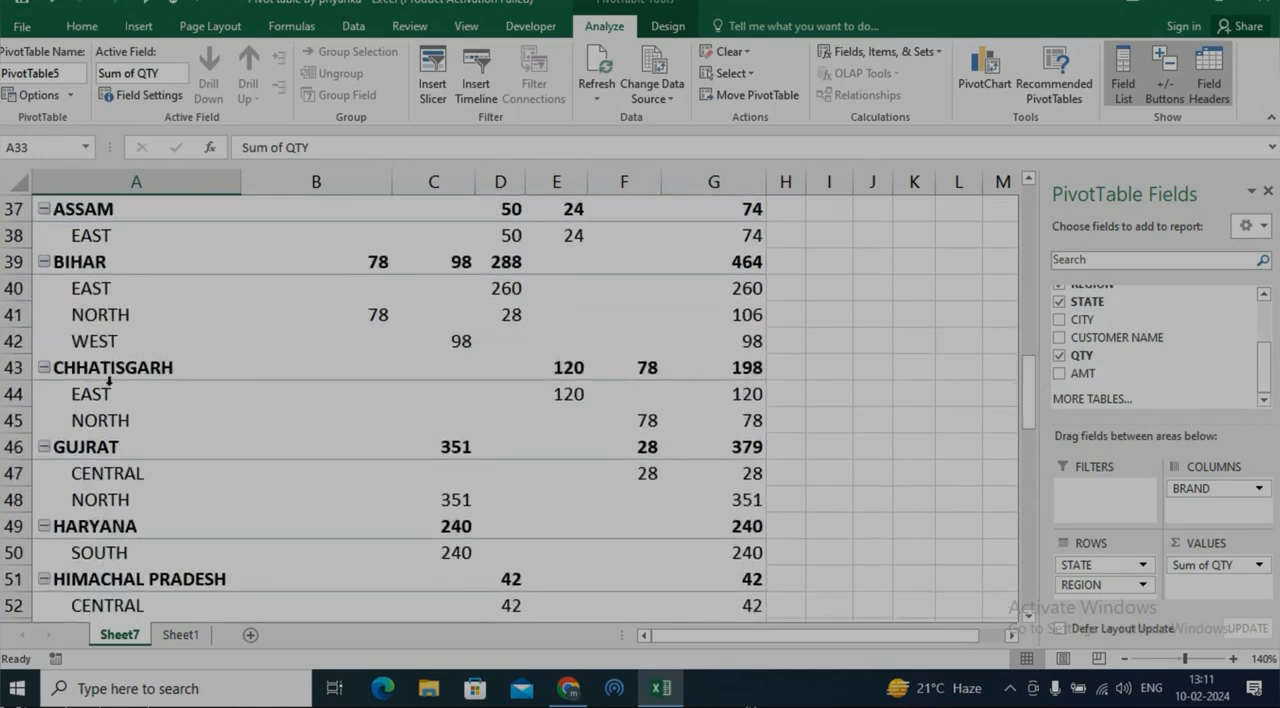
pyautogui.scroll(4, 112, 380)
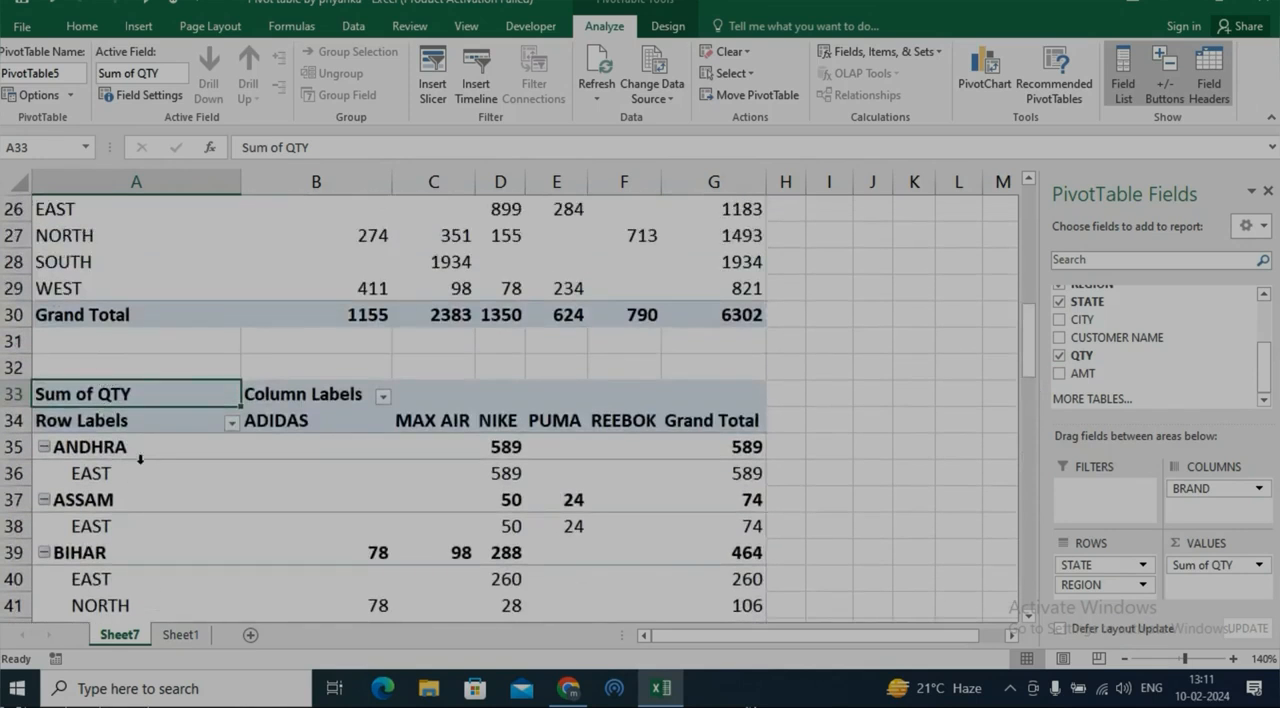
pyautogui.scroll(-4, 140, 459)
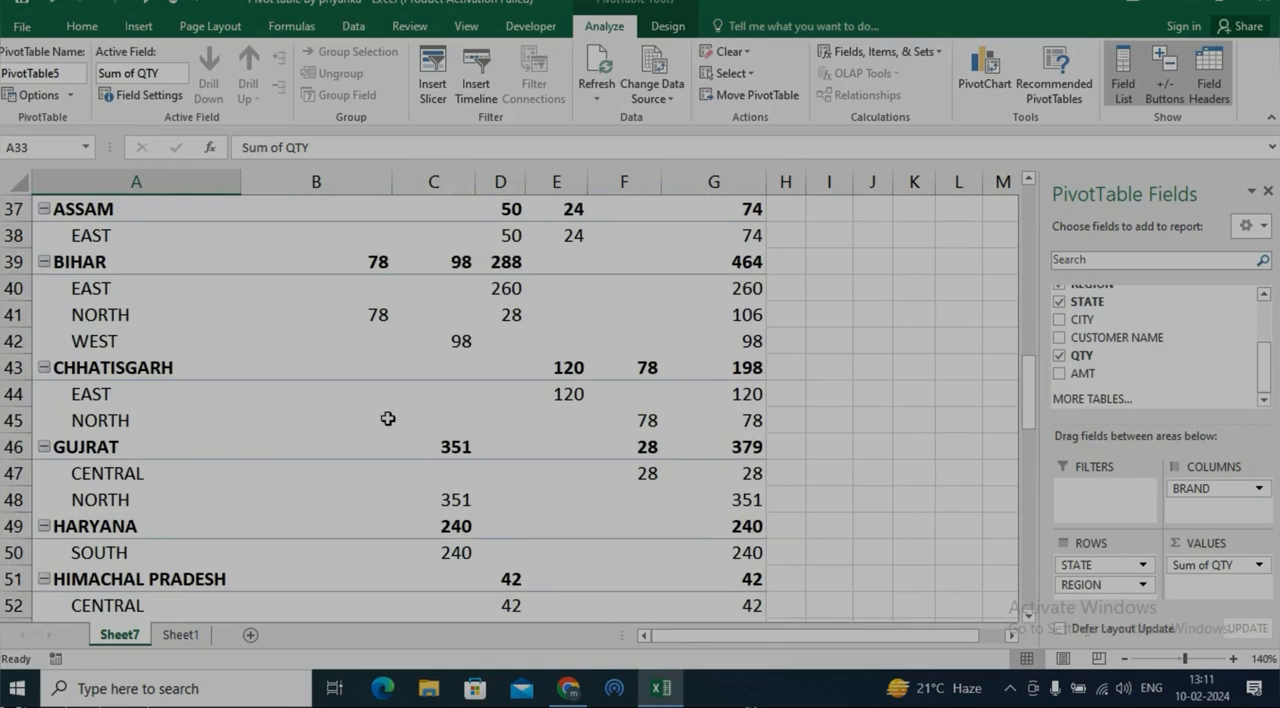
pyautogui.scroll(4, 352, 300)
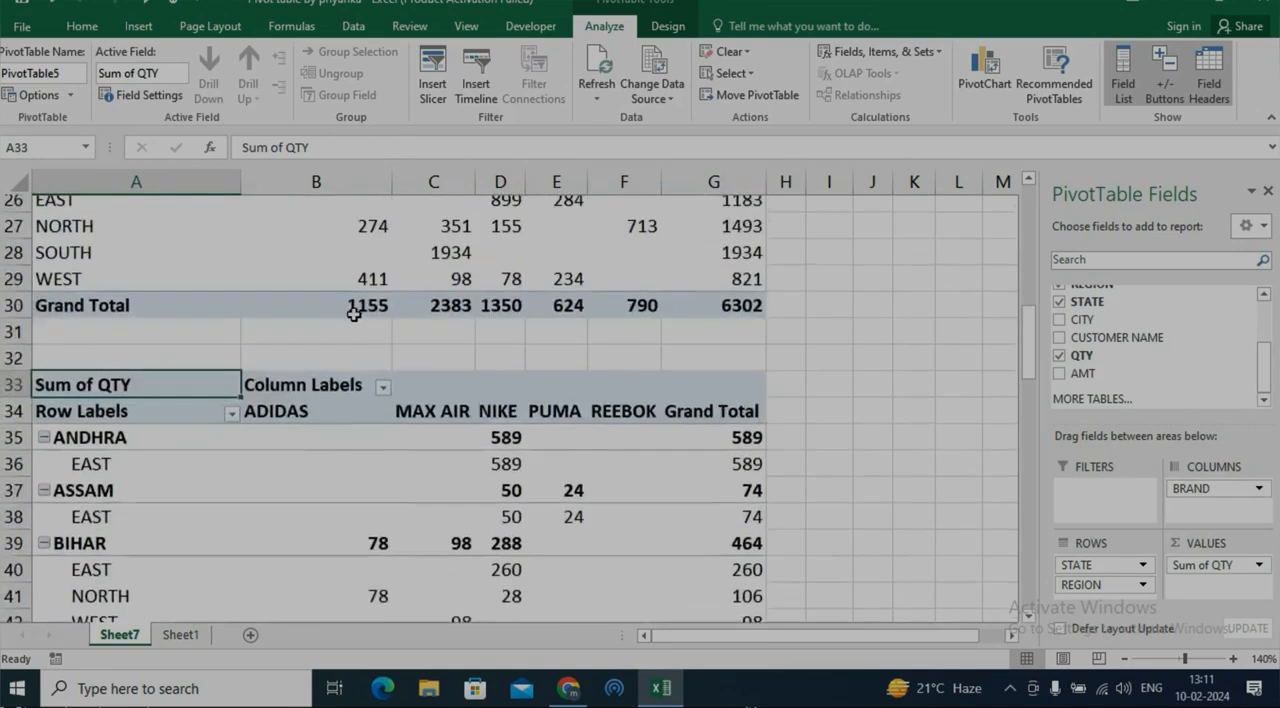
pyautogui.scroll(-4, 337, 420)
pyautogui.scroll(4, 271, 371)
pyautogui.scroll(-4, 271, 371)
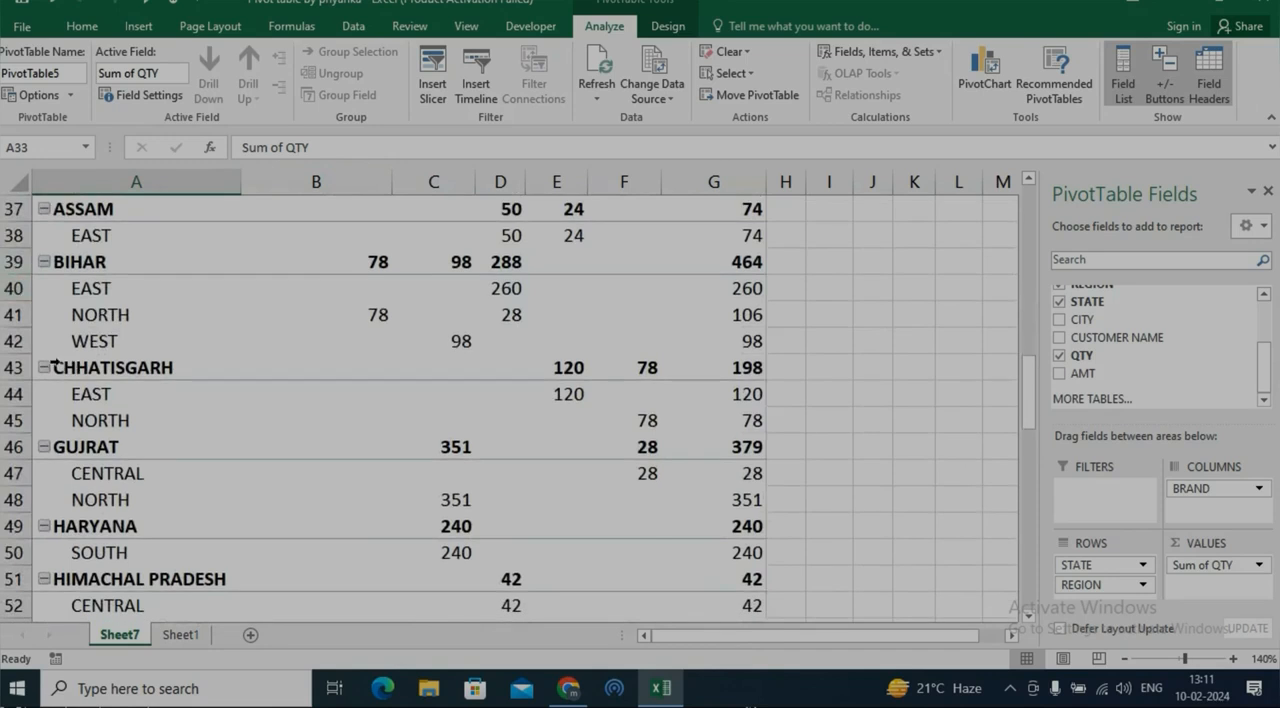
# Collapse and re-expand the ANDHRA, ASSAM and BIHAR groups in the PivotTable at A33
pyautogui.scroll(4, 57, 365)
pyautogui.click(44, 448)
pyautogui.click(44, 448)
pyautogui.click(44, 500)
pyautogui.click(44, 500)
pyautogui.click(42, 560)
pyautogui.click(44, 552)
pyautogui.click(44, 552)
pyautogui.scroll(-4, 236, 372)
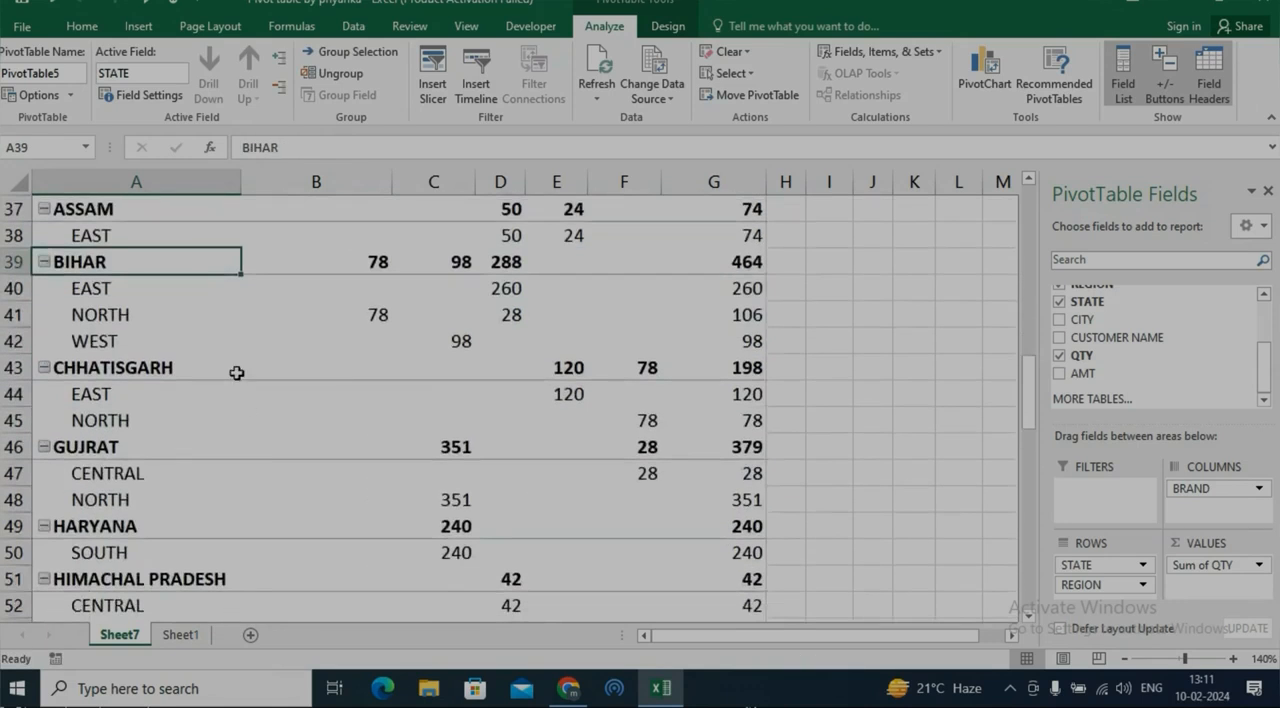
# Review the Display options of the PivotTable at A33, including the one for showing expand/collapse buttons
pyautogui.rightClick(326, 332)
pyautogui.click(420, 590)
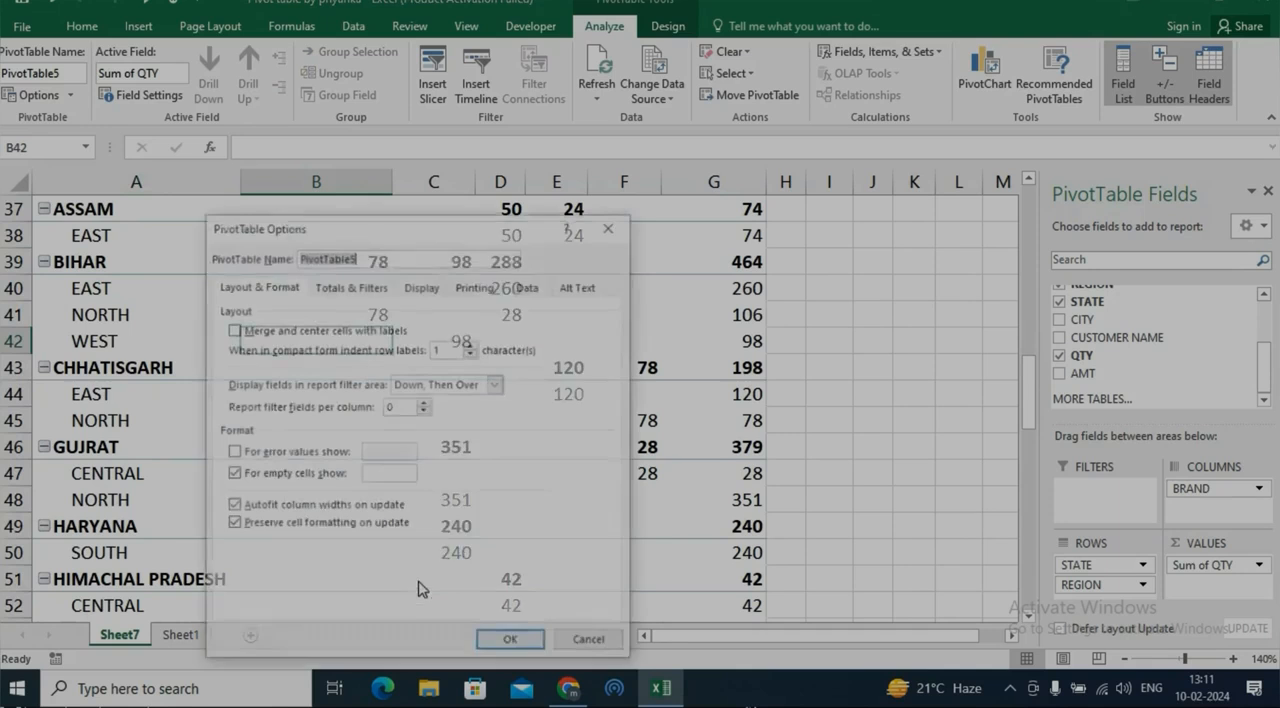
pyautogui.click(403, 292)
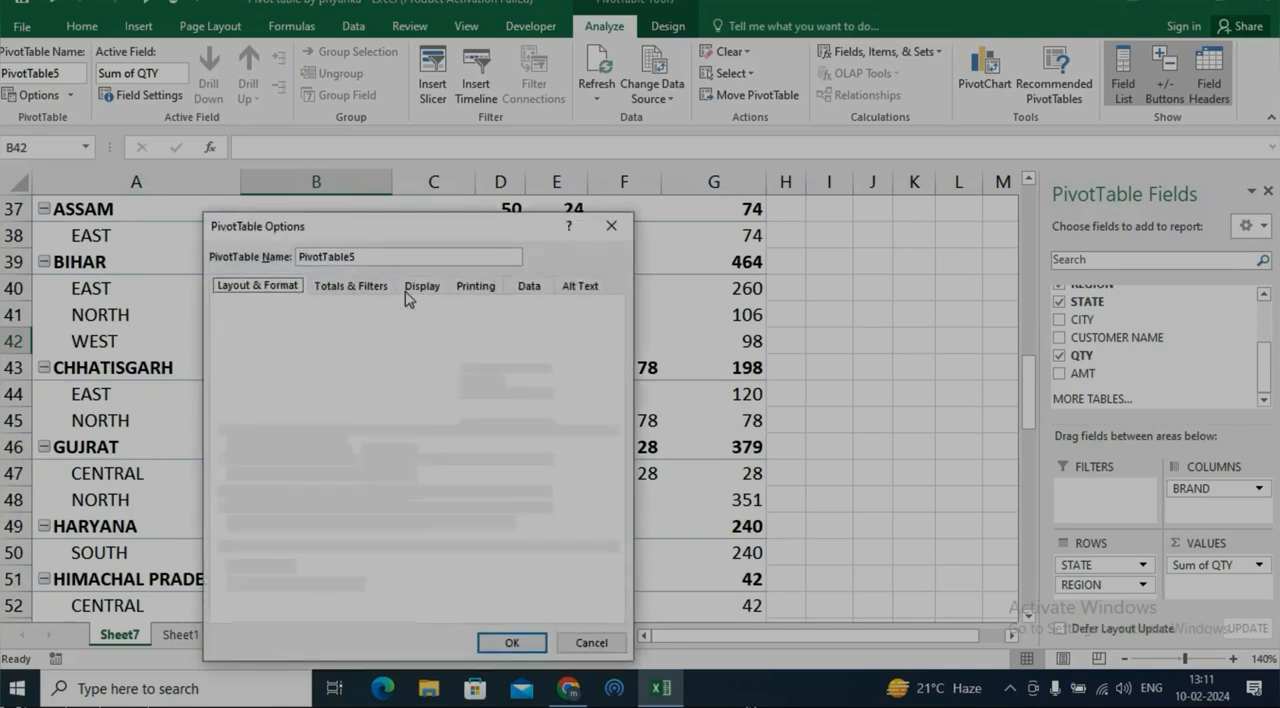
pyautogui.moveTo(418, 240); pyautogui.dragTo(503, 191)
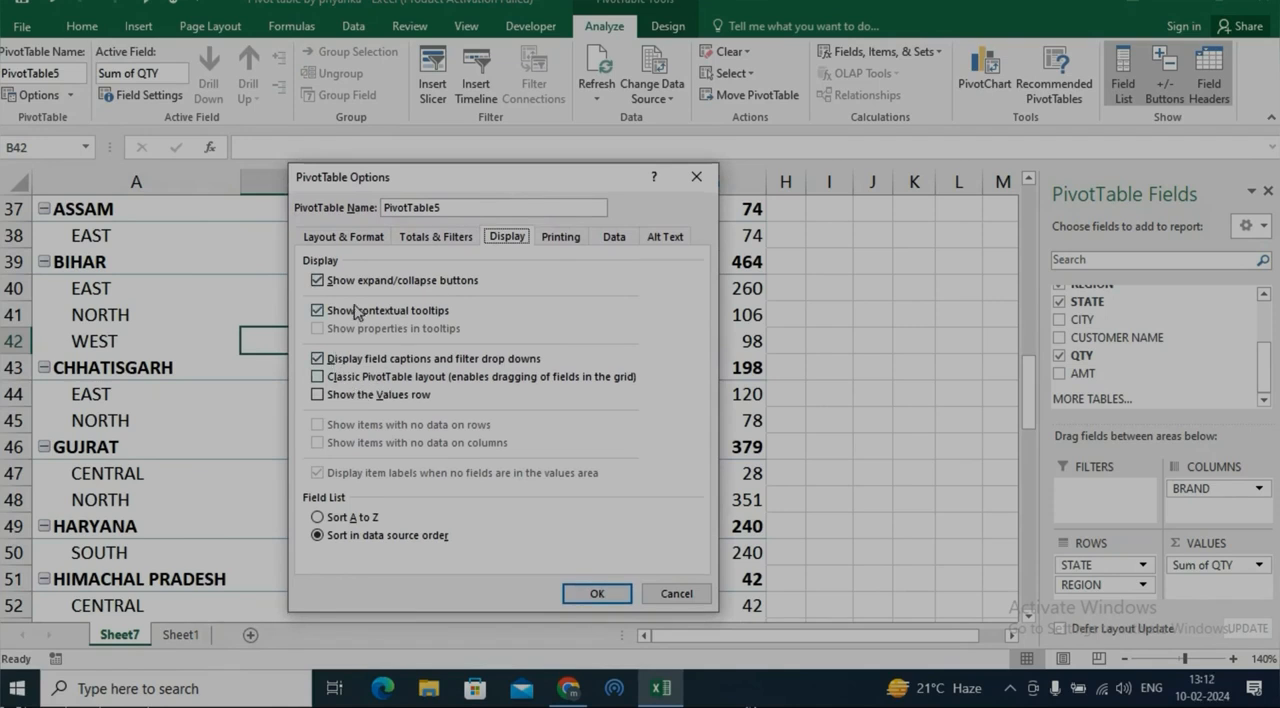
pyautogui.click(317, 283)
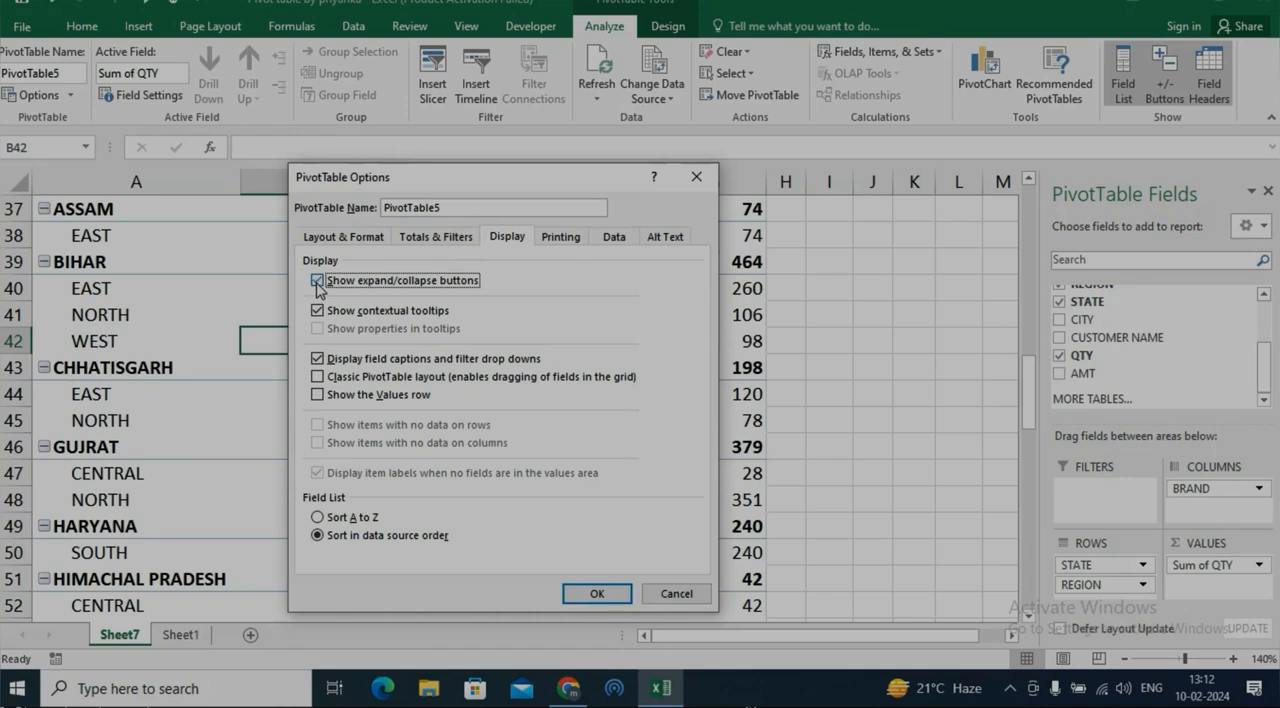
# Try printing the expand/collapse buttons and sorting the field list A to Z in the options of the PivotTable at A33
pyautogui.click(562, 240)
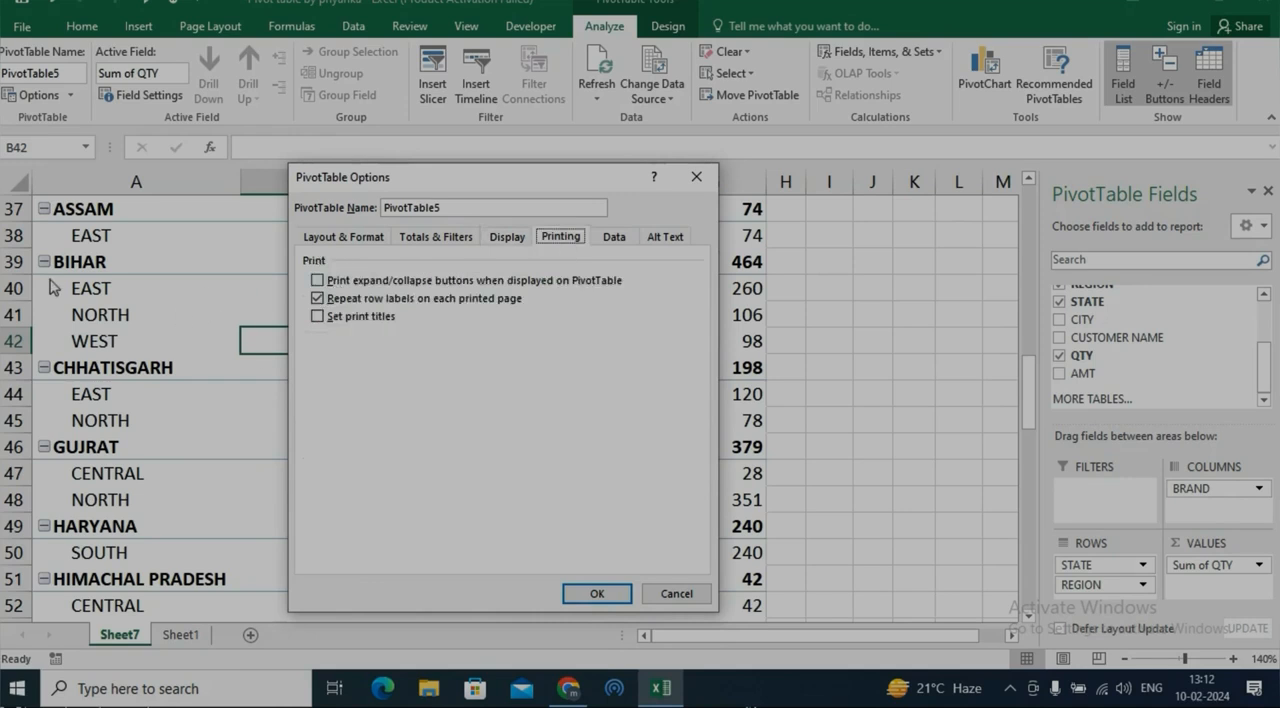
pyautogui.click(317, 281)
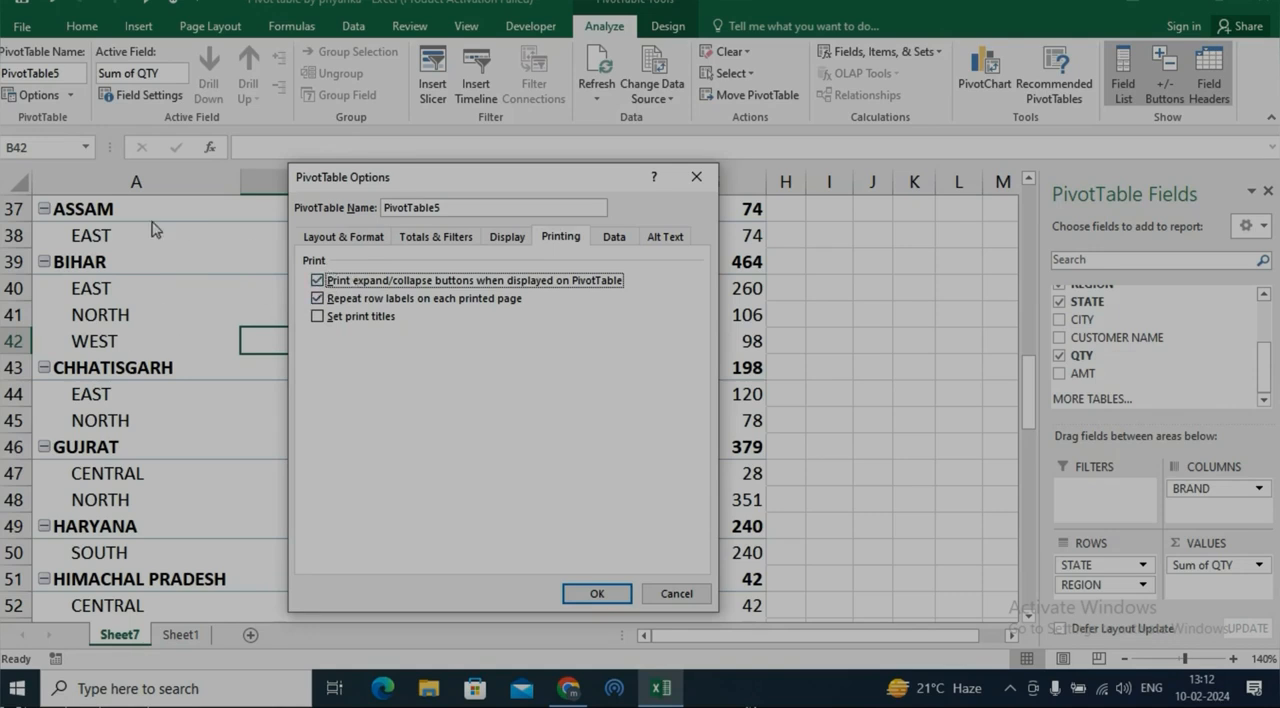
pyautogui.click(506, 240)
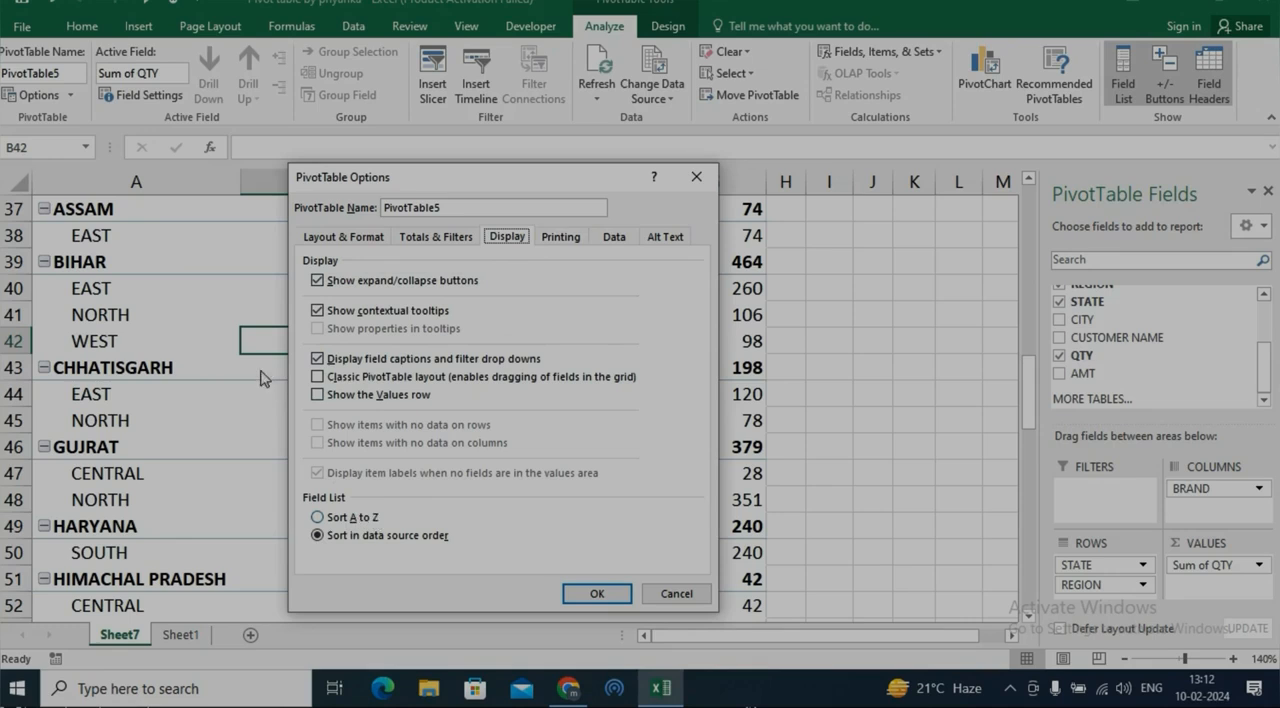
pyautogui.click(360, 518)
pyautogui.click(362, 537)
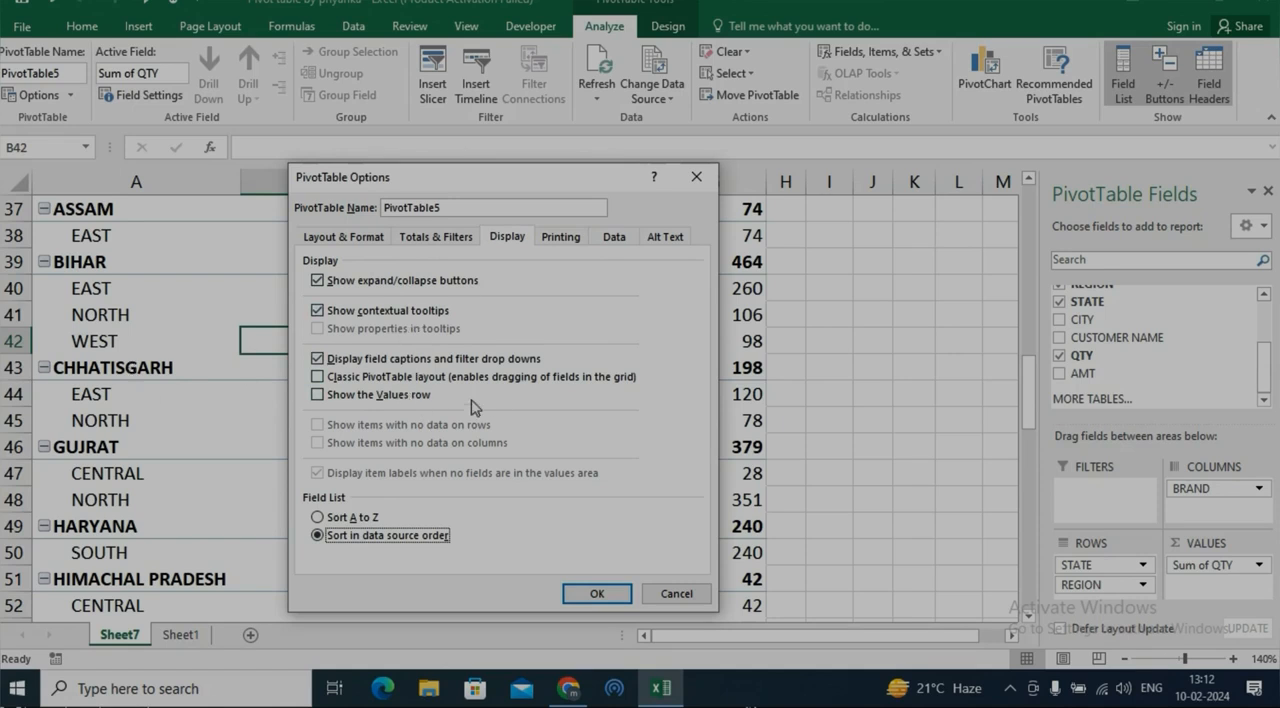
pyautogui.click(562, 237)
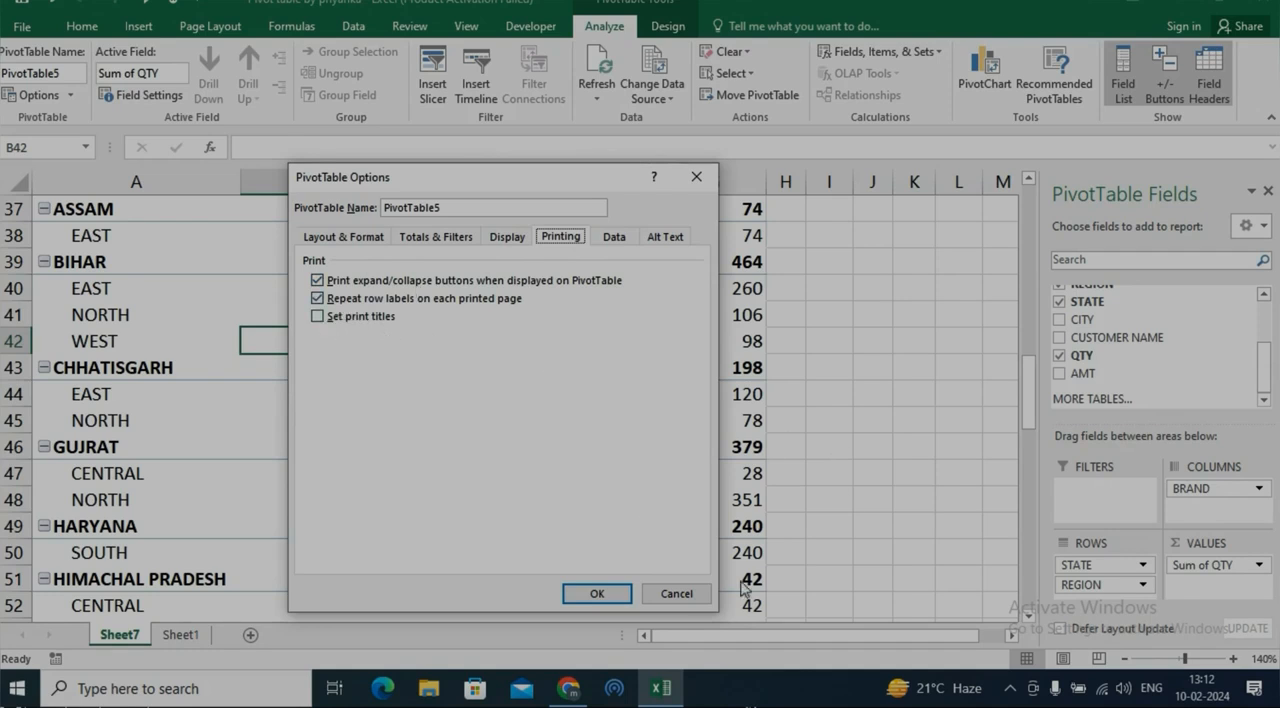
pyautogui.click(676, 595)
# Try the Set print titles option for the PivotTable at A23
pyautogui.moveTo(1030, 410); pyautogui.dragTo(1030, 303)
pyautogui.click(268, 432)
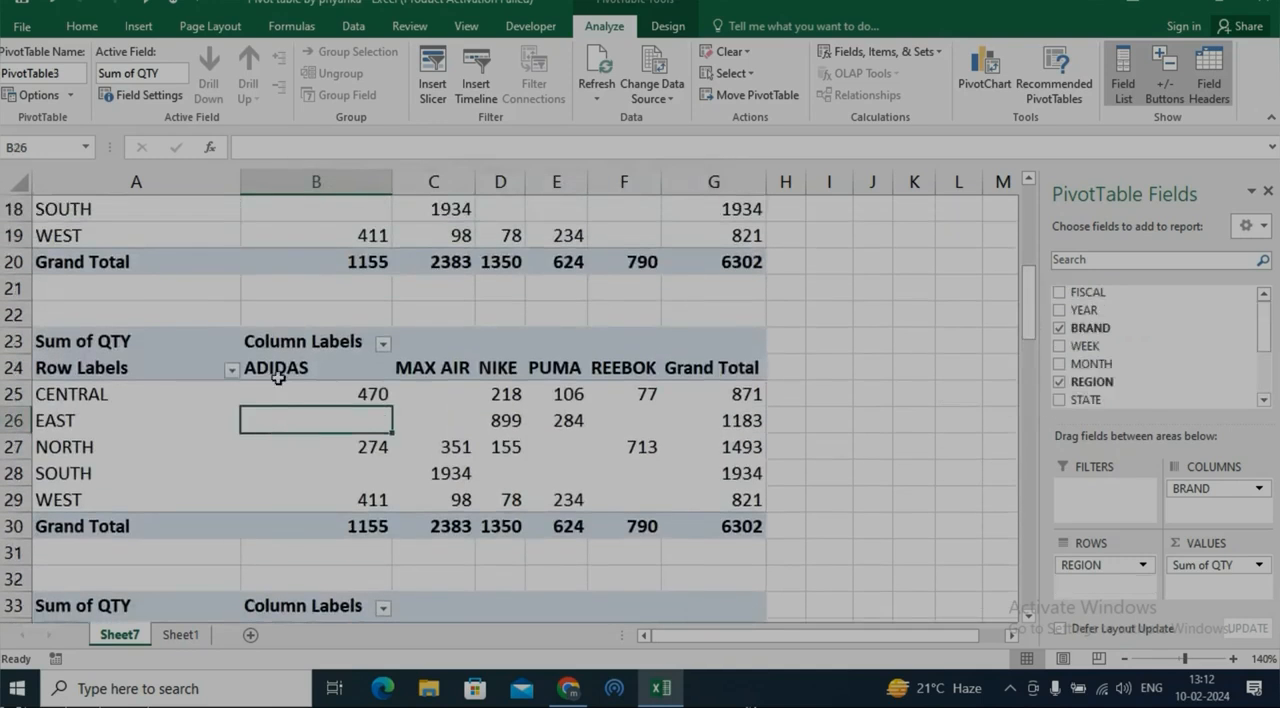
pyautogui.rightClick(257, 418)
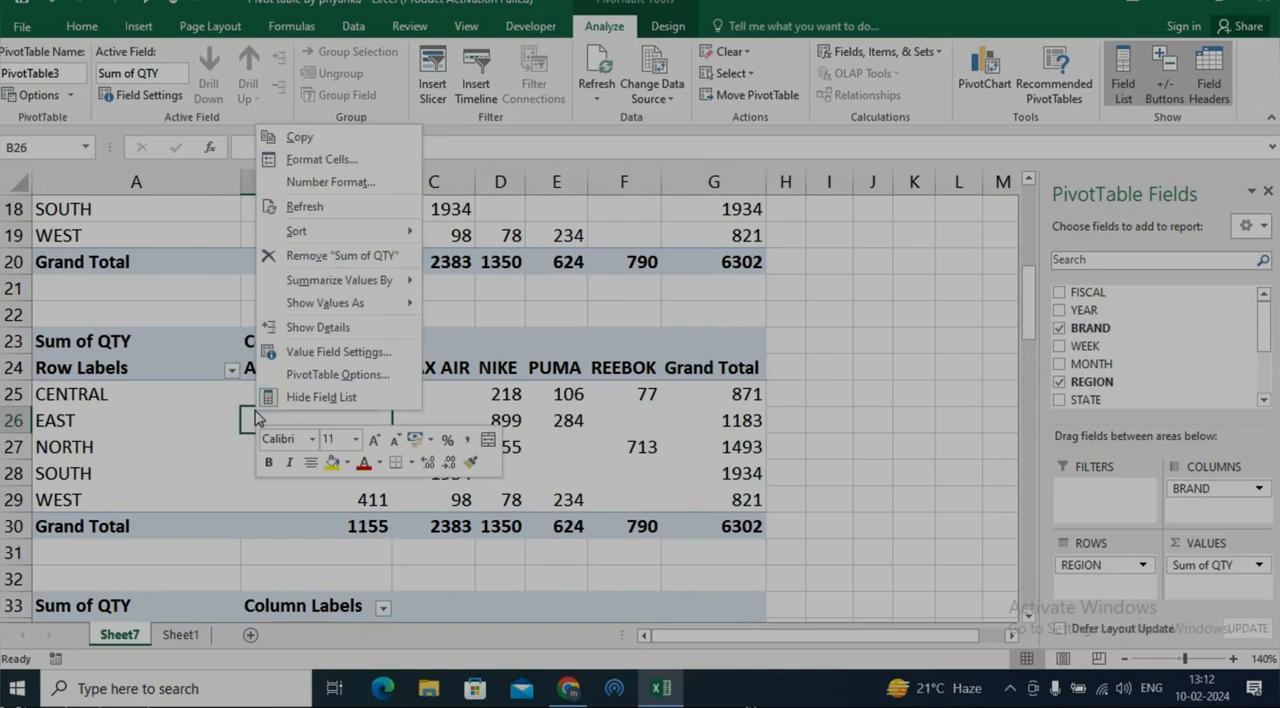
pyautogui.click(376, 384)
pyautogui.moveTo(376, 120); pyautogui.dragTo(635, 140)
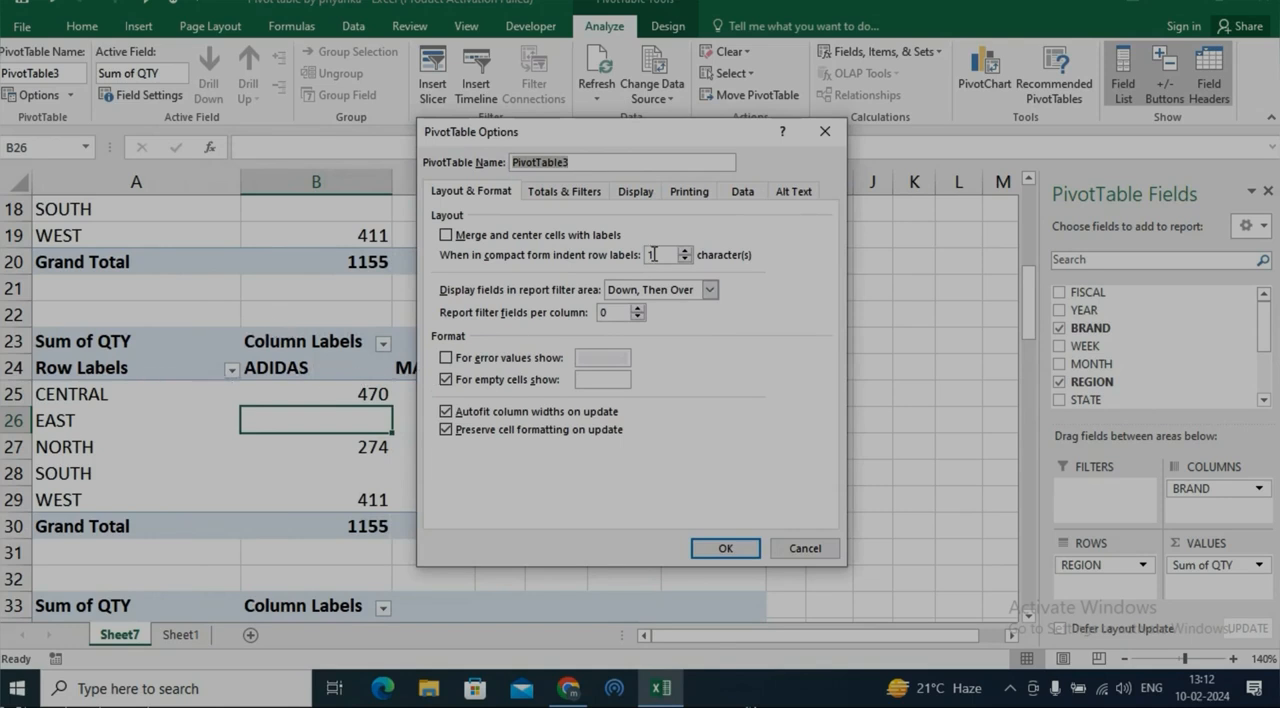
pyautogui.click(700, 195)
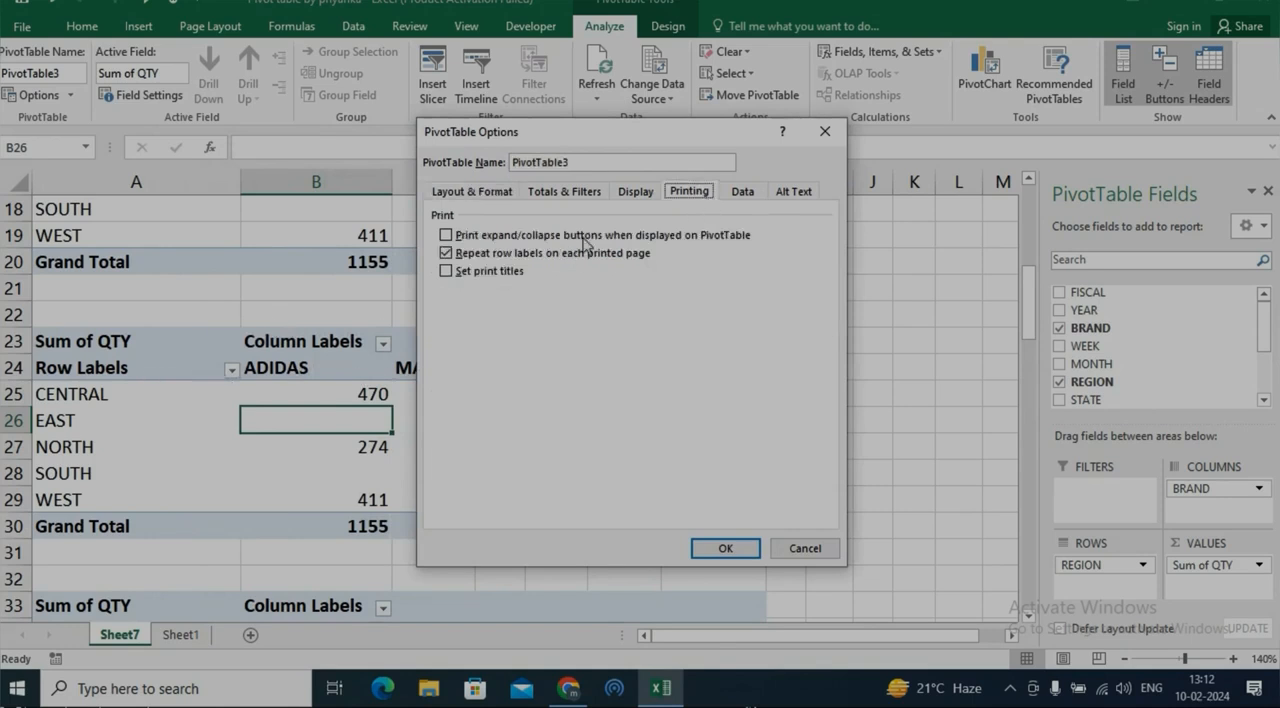
pyautogui.click(446, 271)
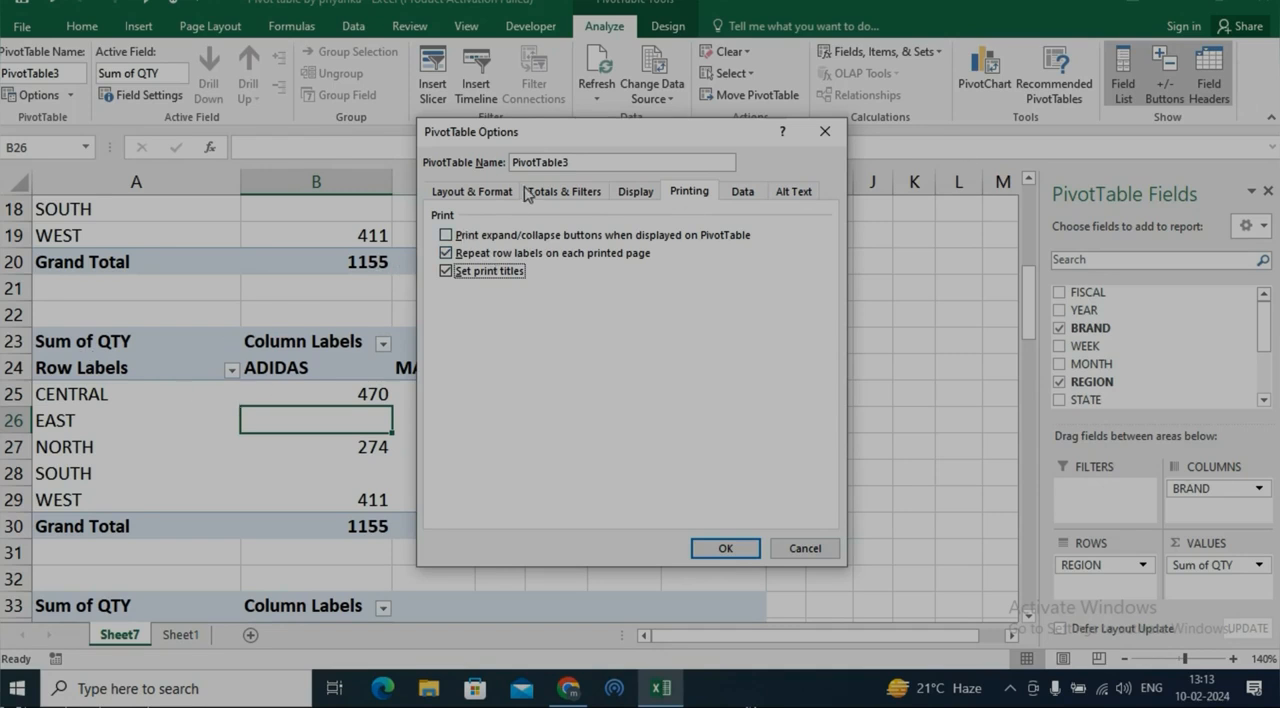
pyautogui.click(826, 548)
# Collapse and re-expand the CHHATISGARH group in the PivotTable at A33
pyautogui.moveTo(1035, 330); pyautogui.dragTo(1035, 430)
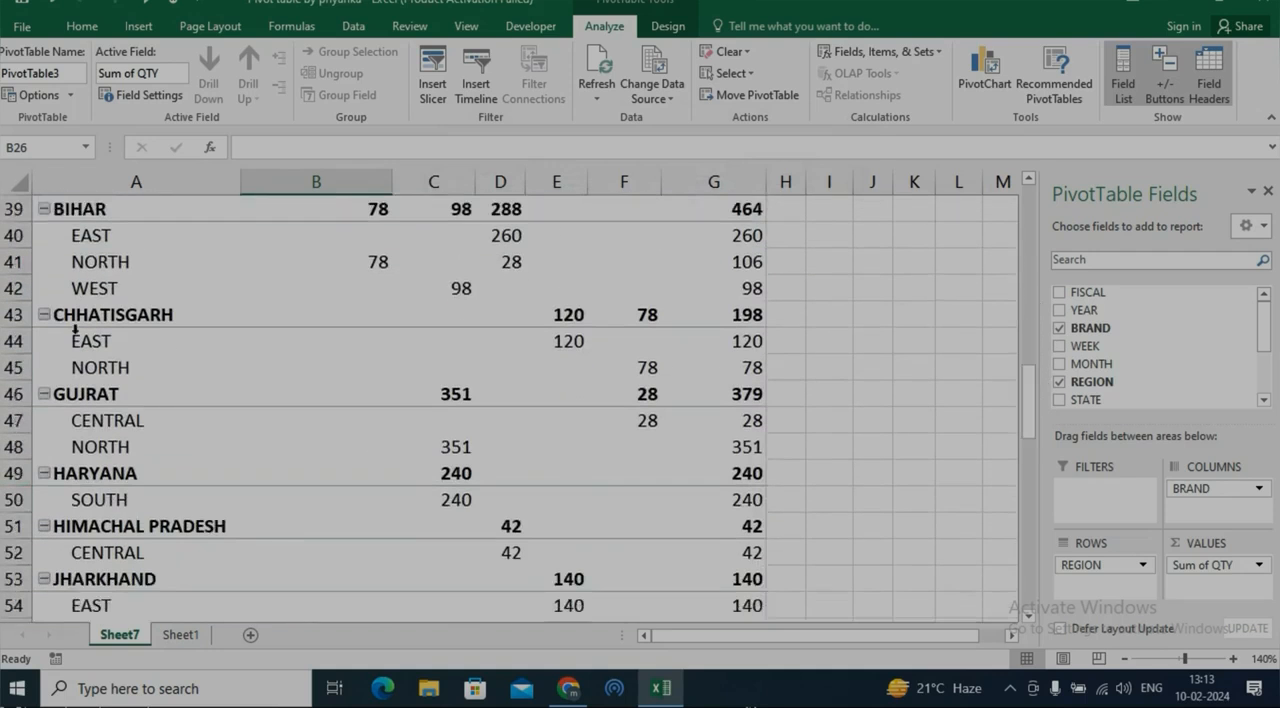
pyautogui.click(44, 314)
pyautogui.click(44, 315)
pyautogui.click(45, 316)
pyautogui.click(44, 315)
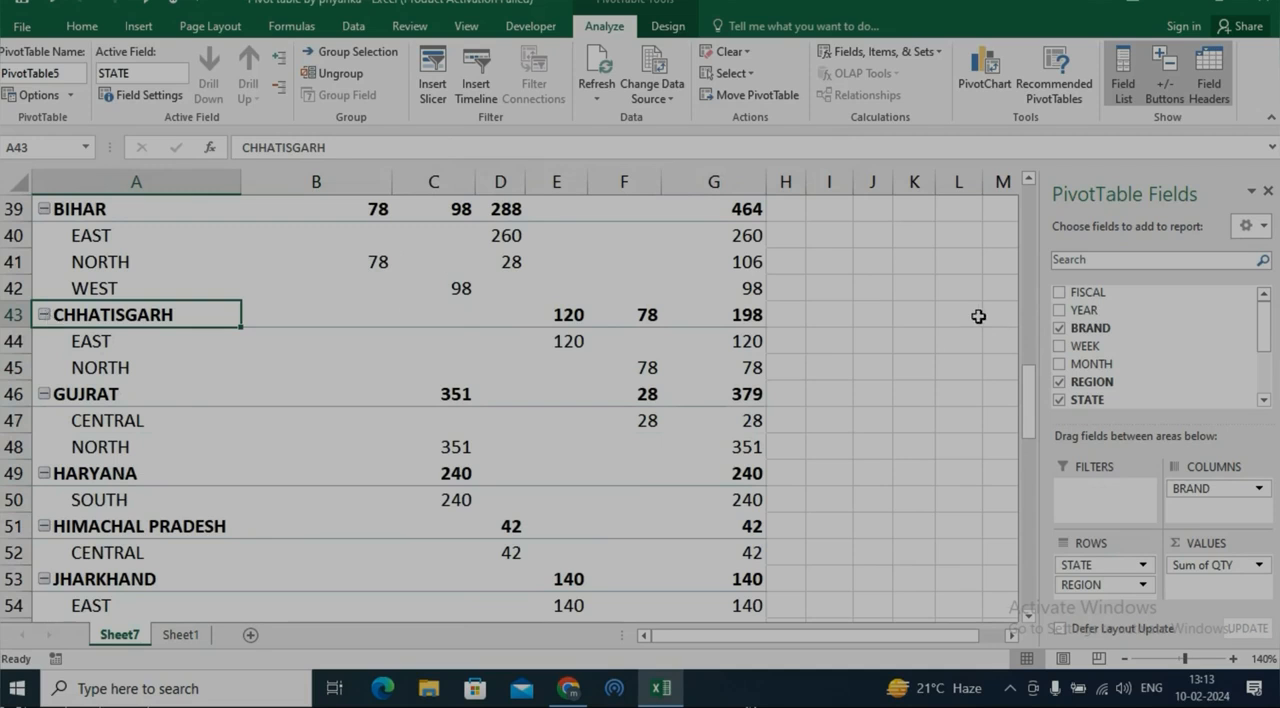
# Set the PivotTable at A23 to refresh its data when opening the file
pyautogui.moveTo(1031, 420); pyautogui.dragTo(1035, 328)
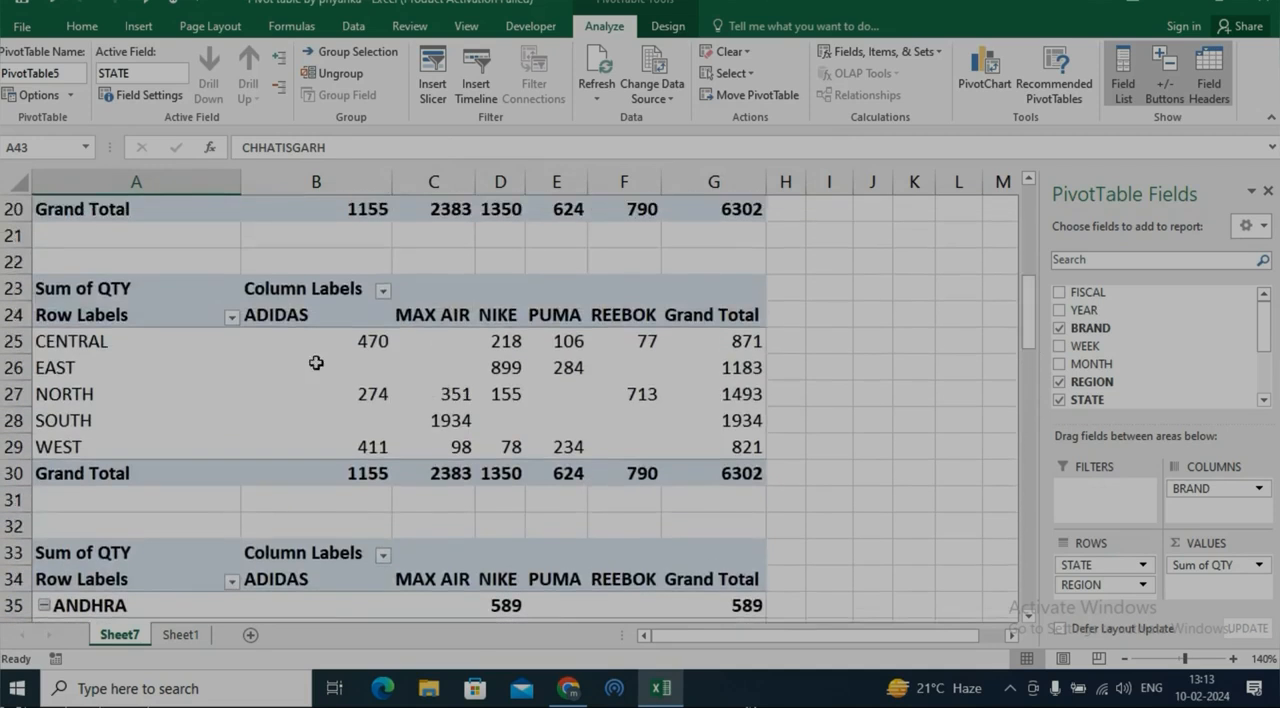
pyautogui.rightClick(315, 366)
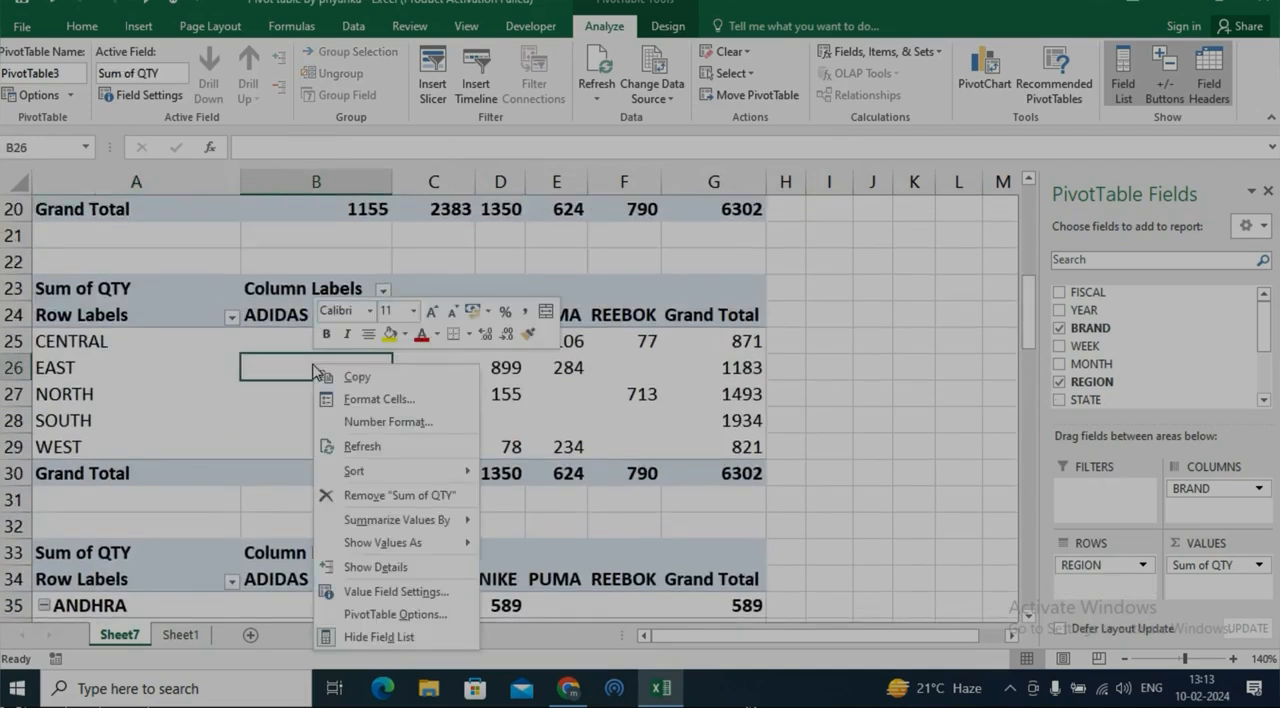
pyautogui.click(415, 615)
pyautogui.moveTo(447, 228); pyautogui.dragTo(525, 162)
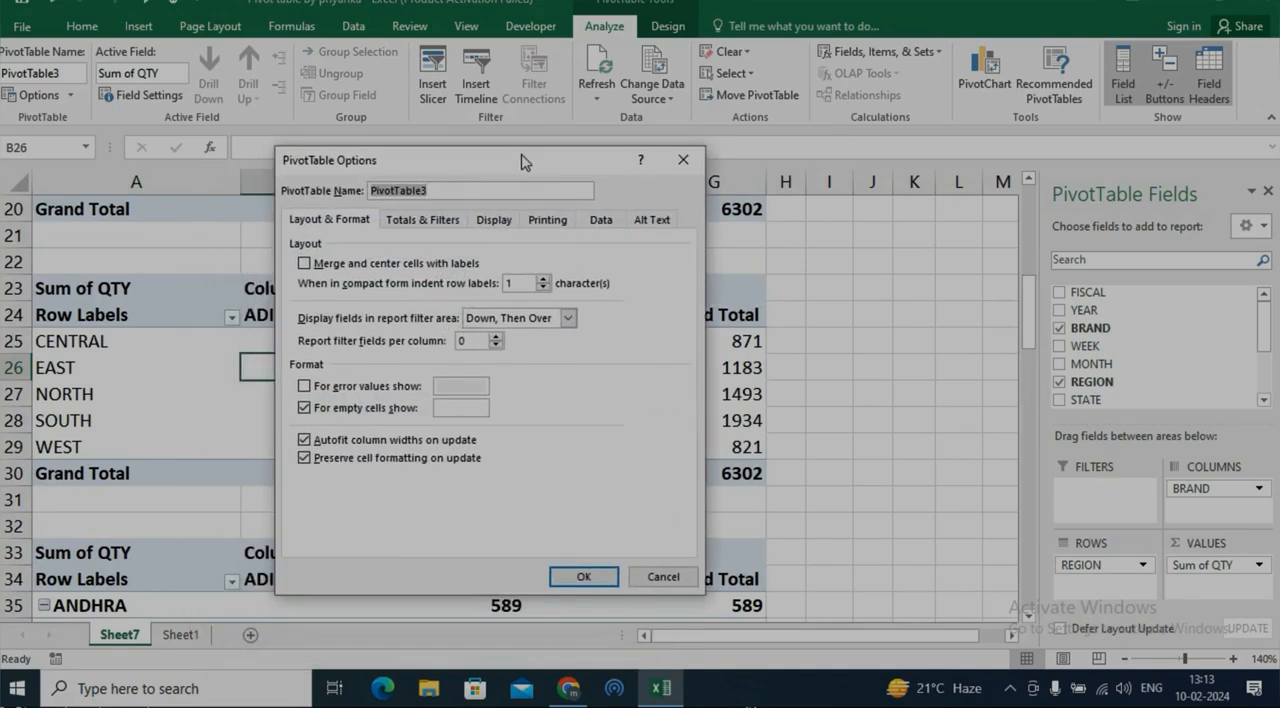
pyautogui.click(548, 220)
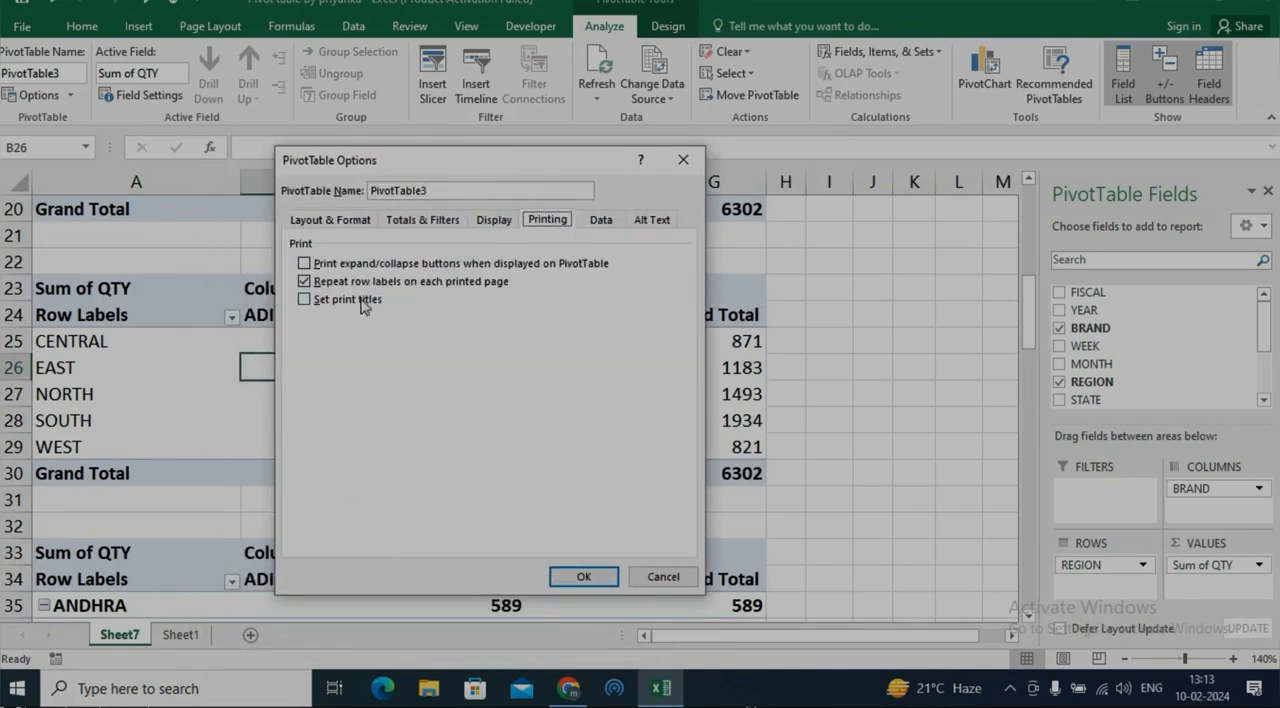
pyautogui.click(600, 221)
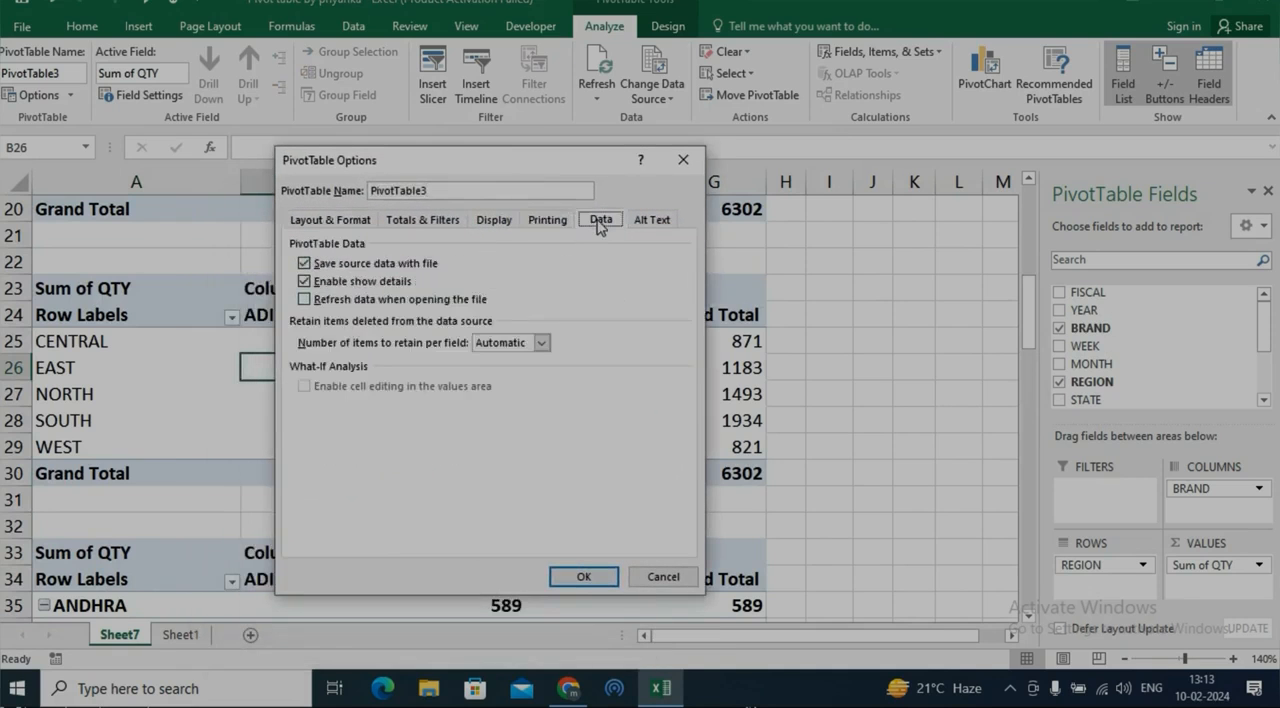
pyautogui.click(338, 304)
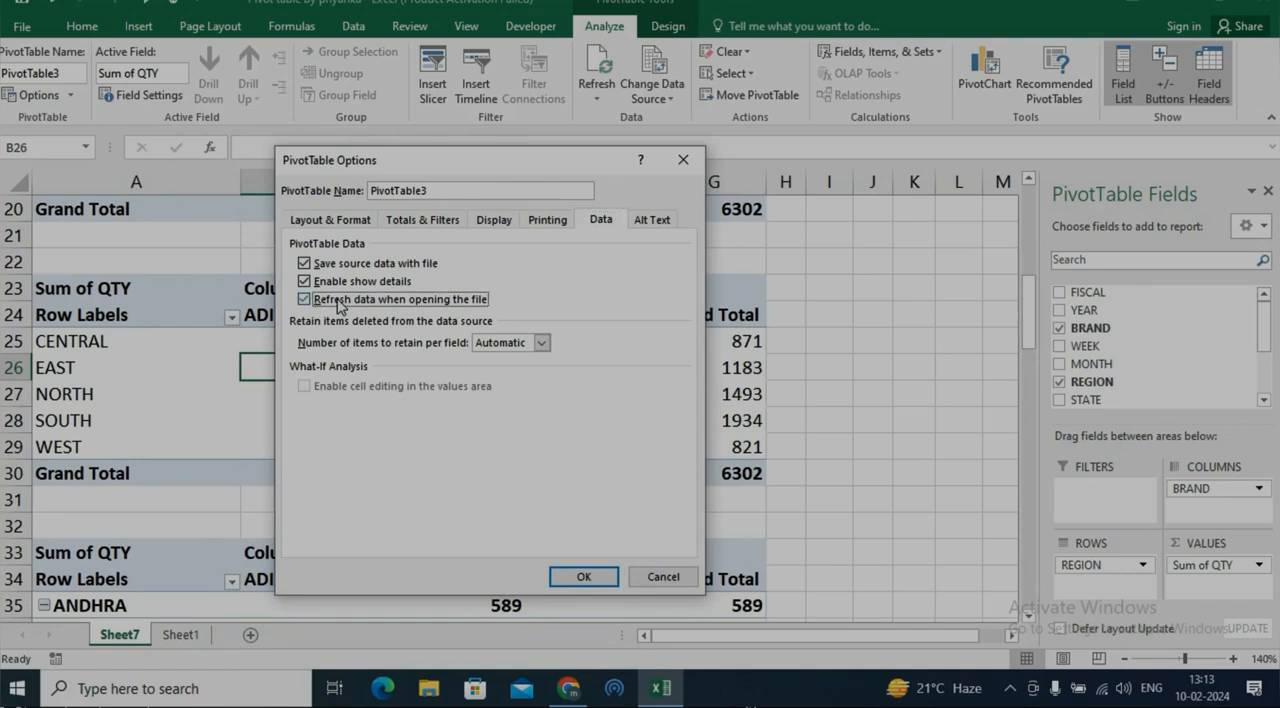
pyautogui.click(580, 578)
pyautogui.click(653, 390)
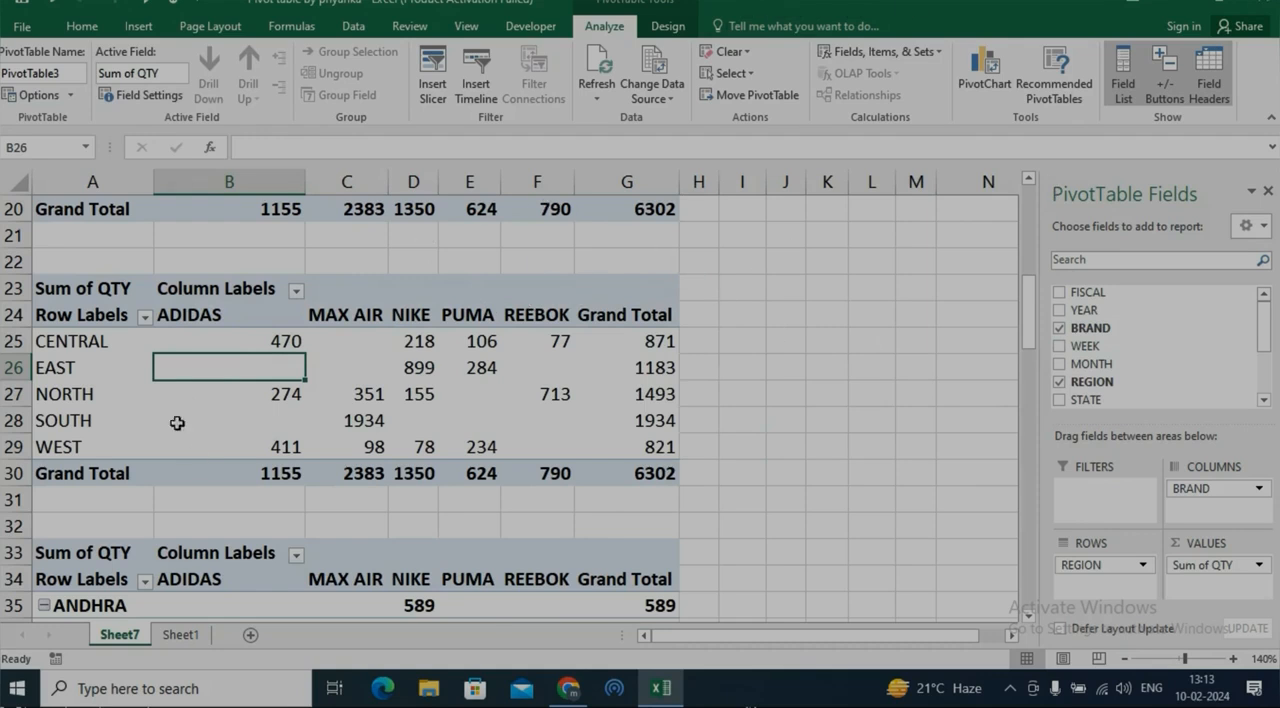
# Review the Data and Alt Text options of the PivotTable at A23 without changing them
pyautogui.rightClick(324, 362)
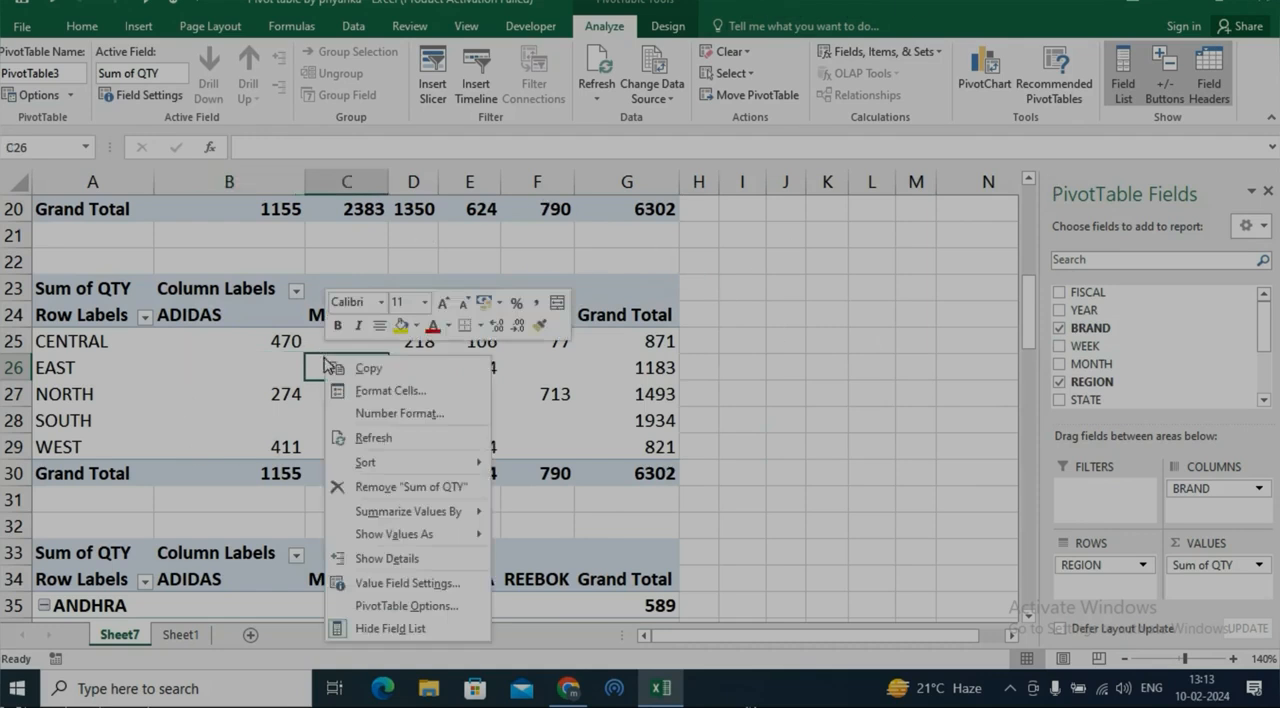
pyautogui.click(375, 605)
pyautogui.click(480, 288)
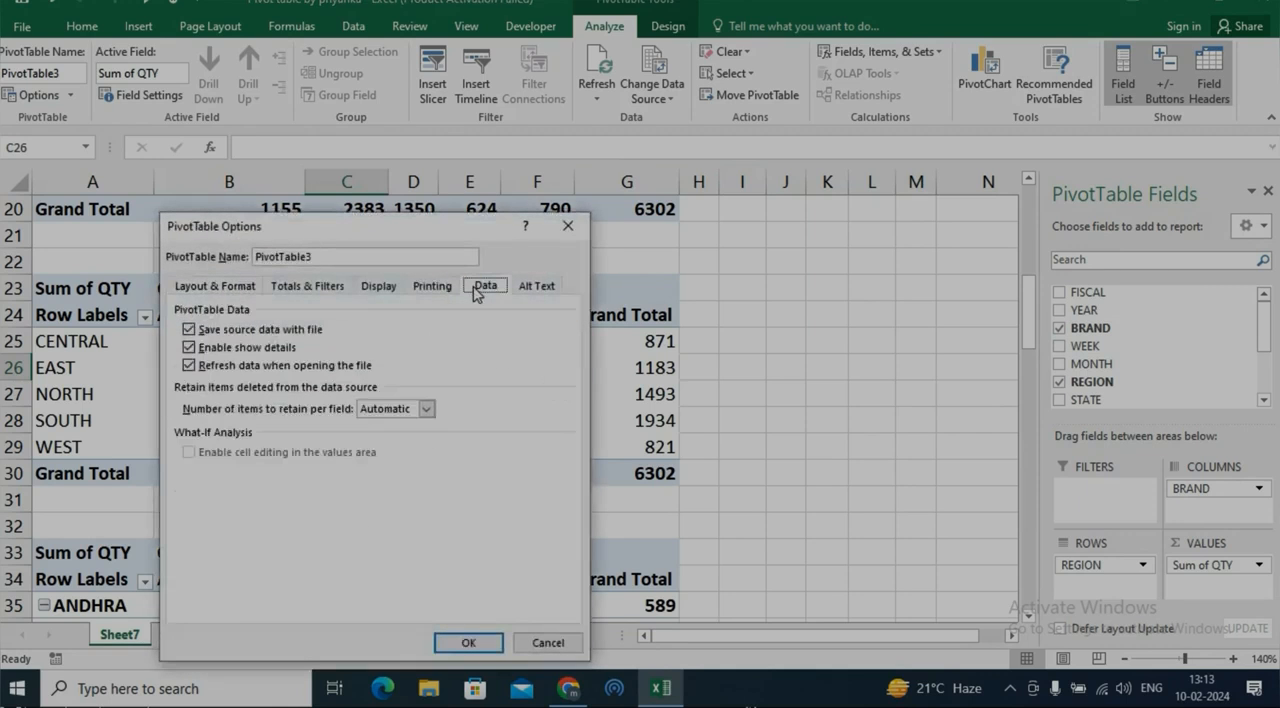
pyautogui.moveTo(432, 237); pyautogui.dragTo(575, 177)
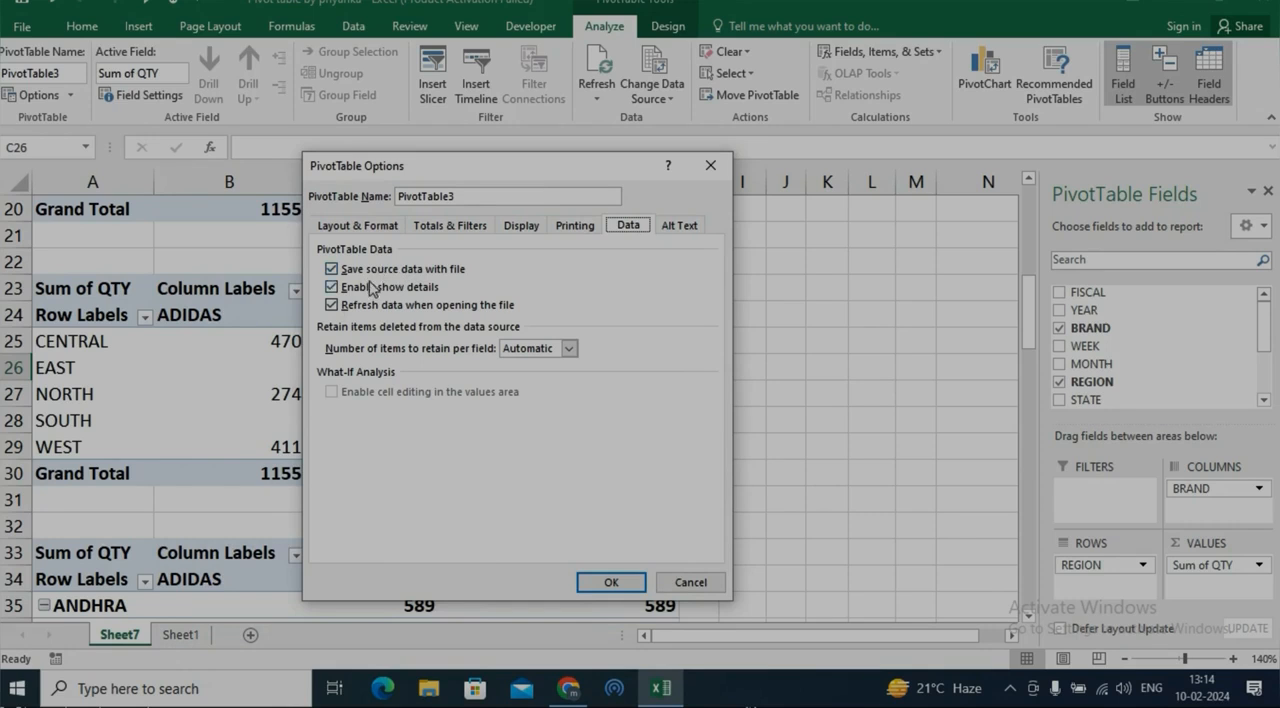
pyautogui.click(677, 230)
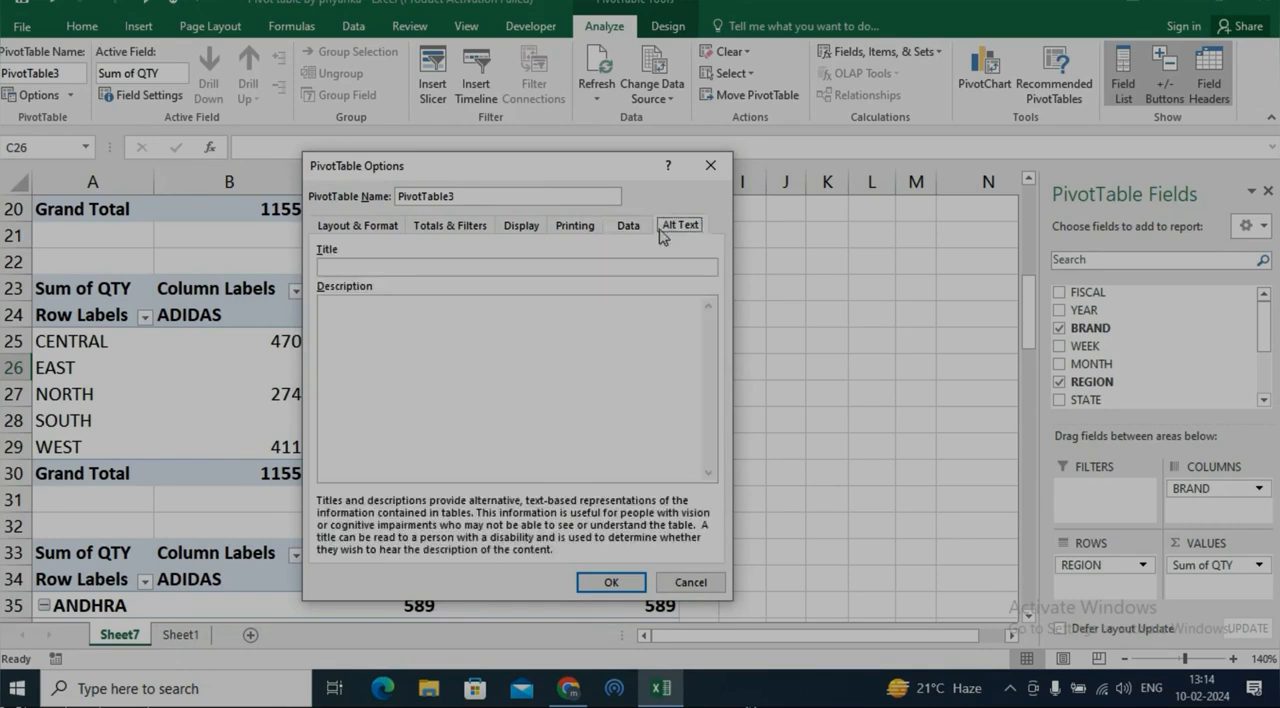
pyautogui.click(367, 322)
pyautogui.click(680, 582)
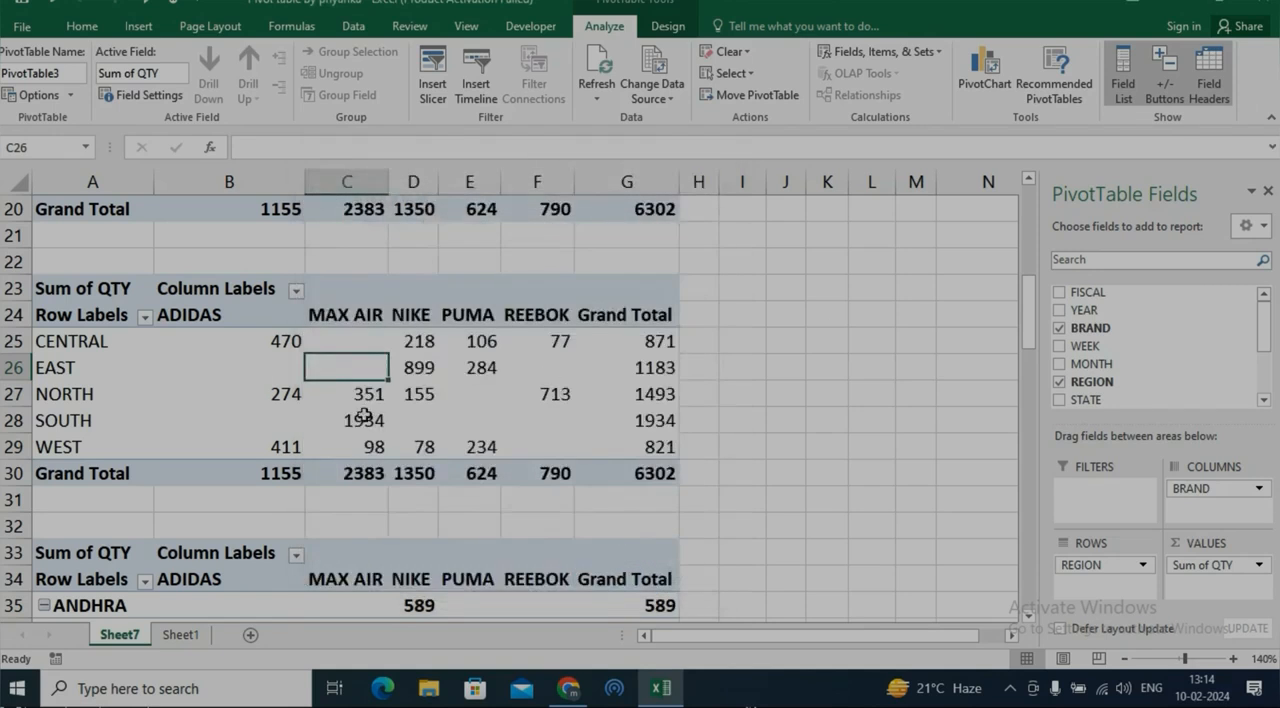
# Look through the chart, sparkline and filter objects available for insertion with the PivotTable at A23 selected
pyautogui.moveTo(438, 376)
pyautogui.click(138, 26)
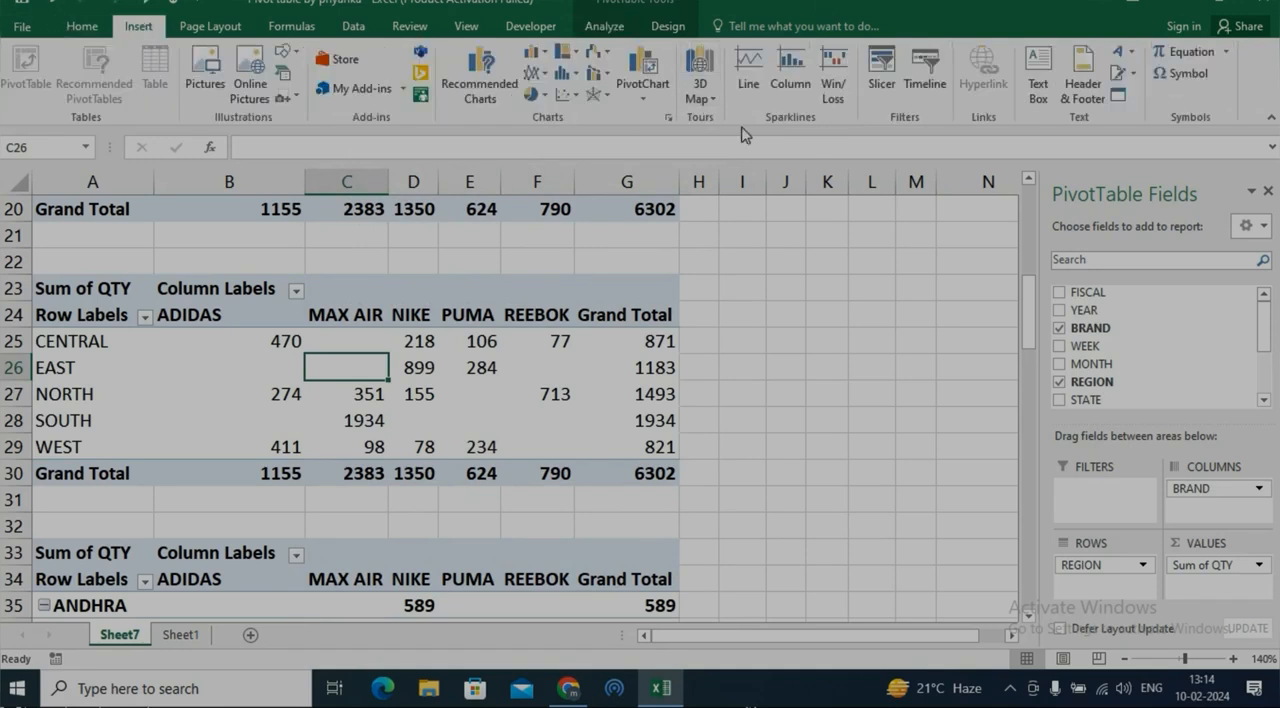